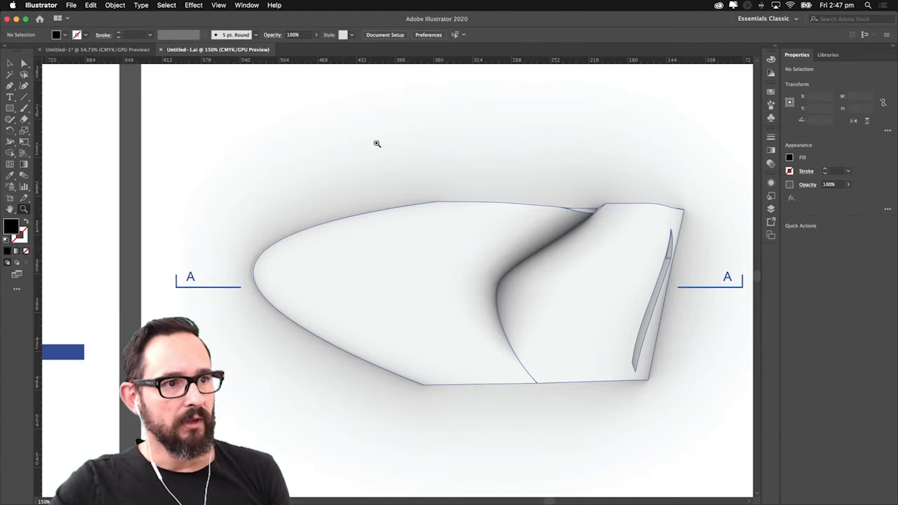
- Start a new print document based on the A3 blank preset
{"action": "key", "text": "super+n"}
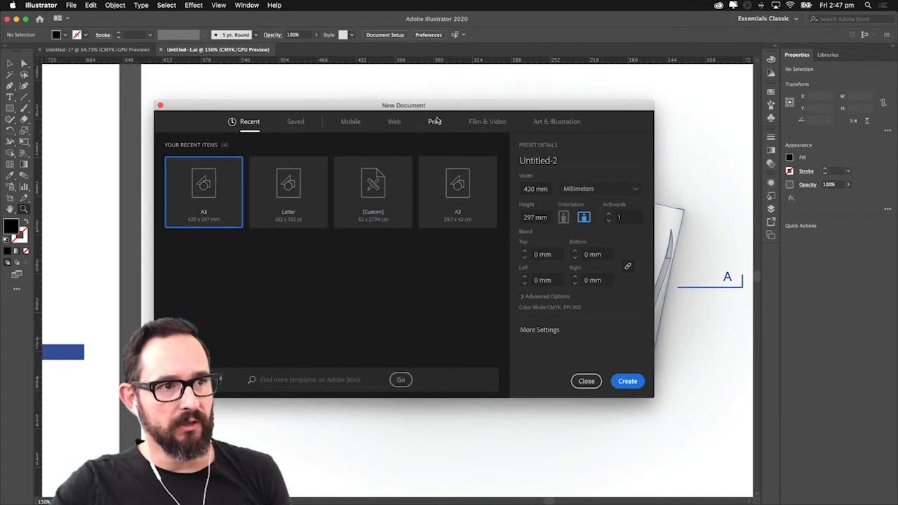
{"action": "left_click", "coordinate": [436, 123]}
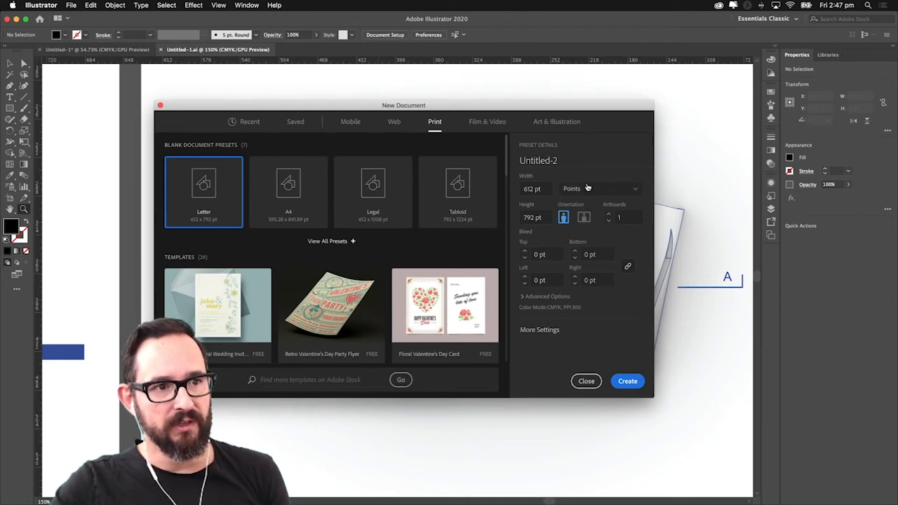
{"action": "left_click", "coordinate": [637, 192]}
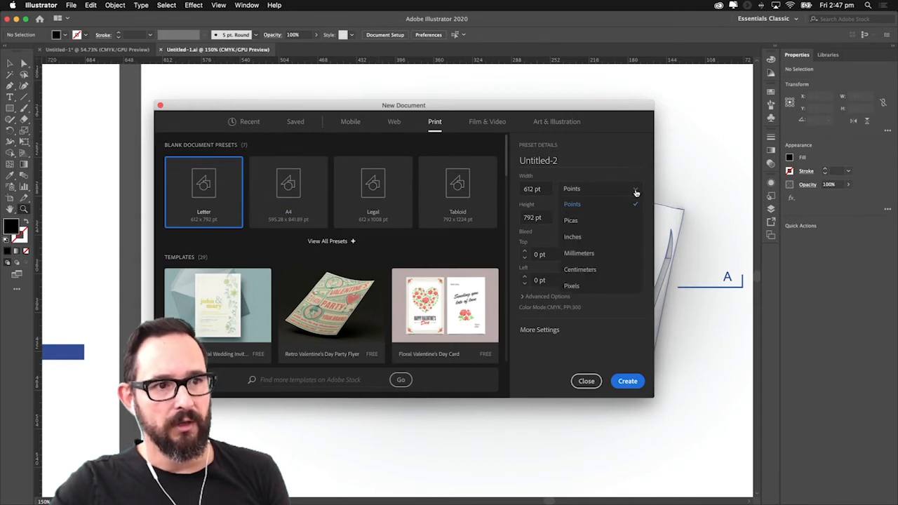
{"action": "left_click", "coordinate": [609, 257]}
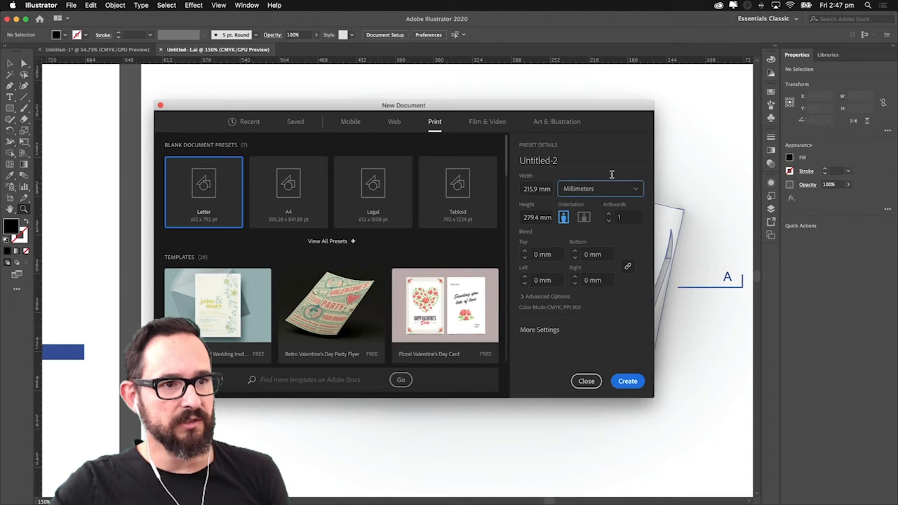
{"action": "left_click", "coordinate": [330, 241]}
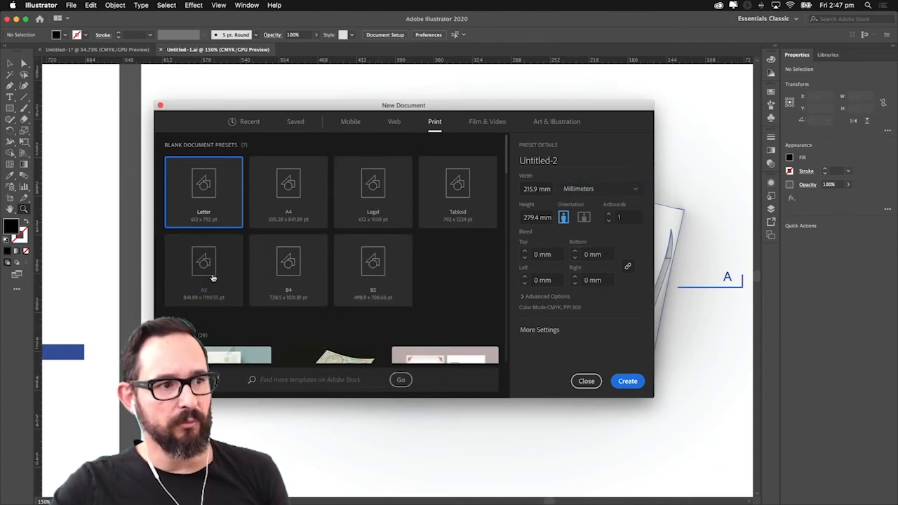
{"action": "left_click", "coordinate": [210, 273]}
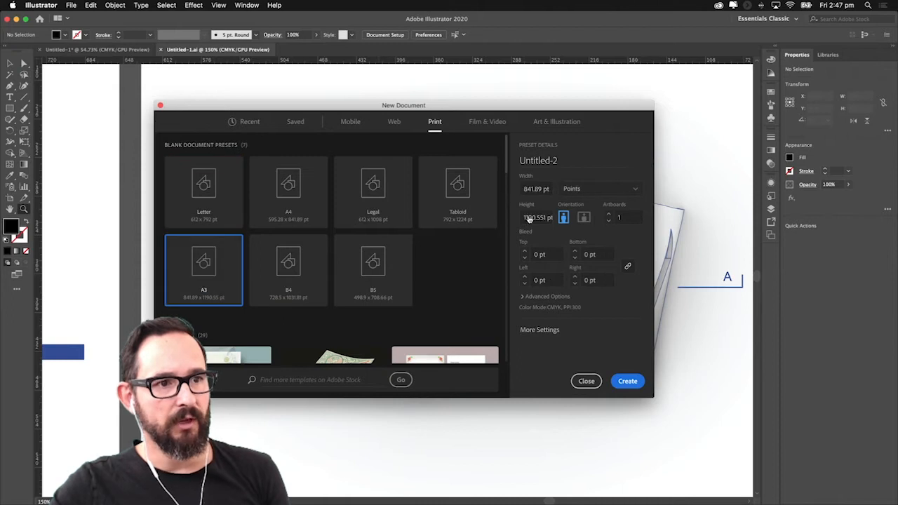
- Set the A3 document's units to millimeters and its orientation to landscape, and create it
{"action": "left_click", "coordinate": [636, 190]}
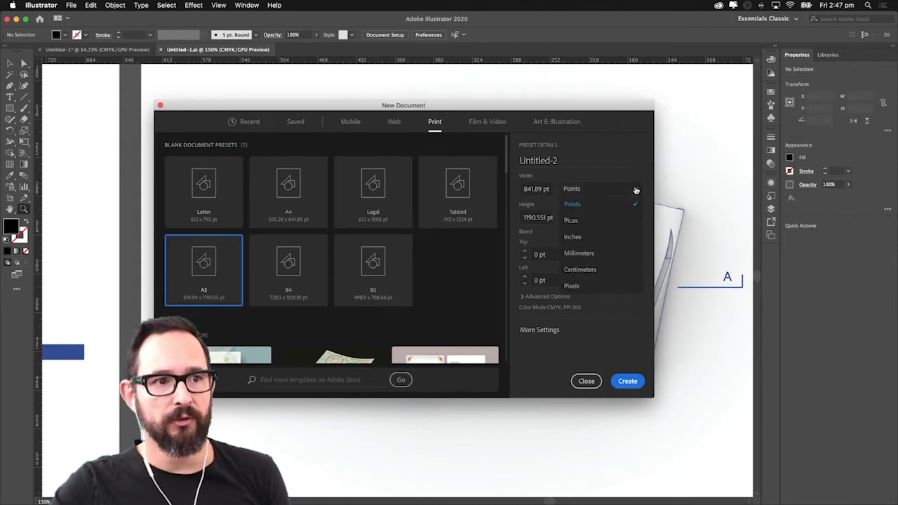
{"action": "left_click", "coordinate": [592, 255]}
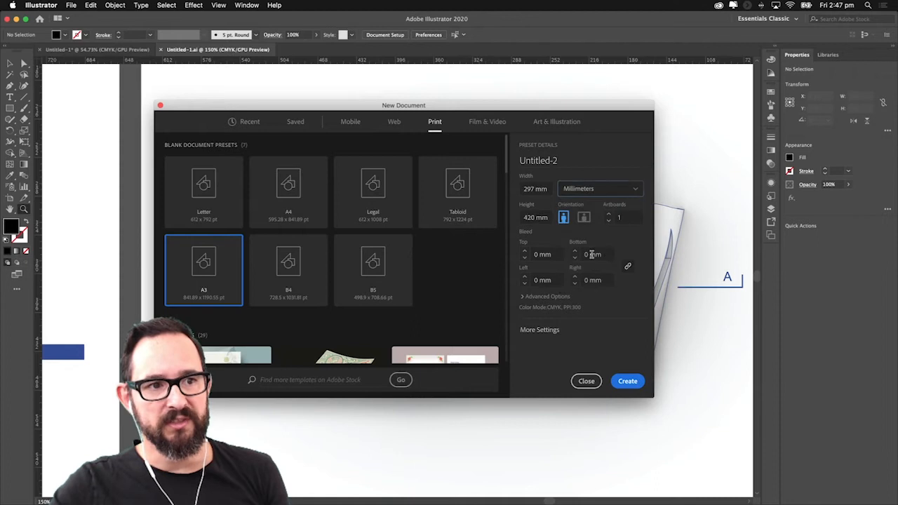
{"action": "left_click", "coordinate": [584, 217]}
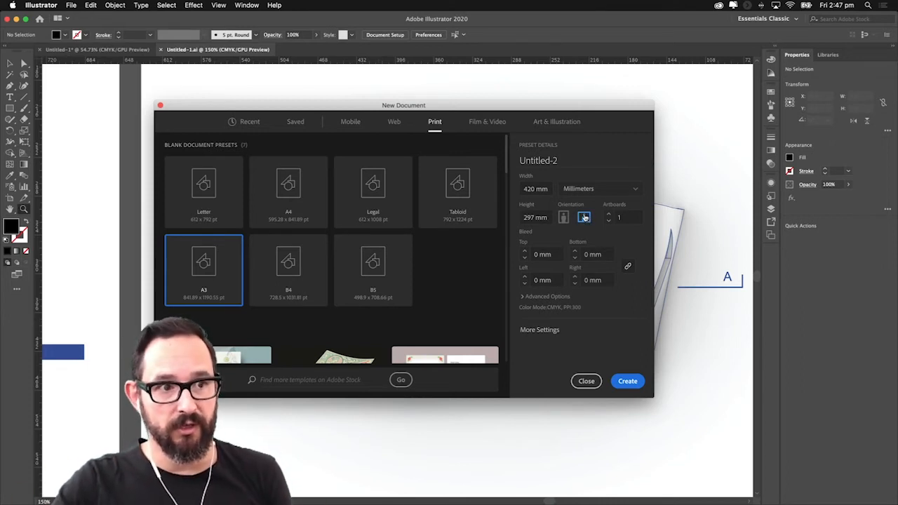
{"action": "left_click", "coordinate": [627, 383]}
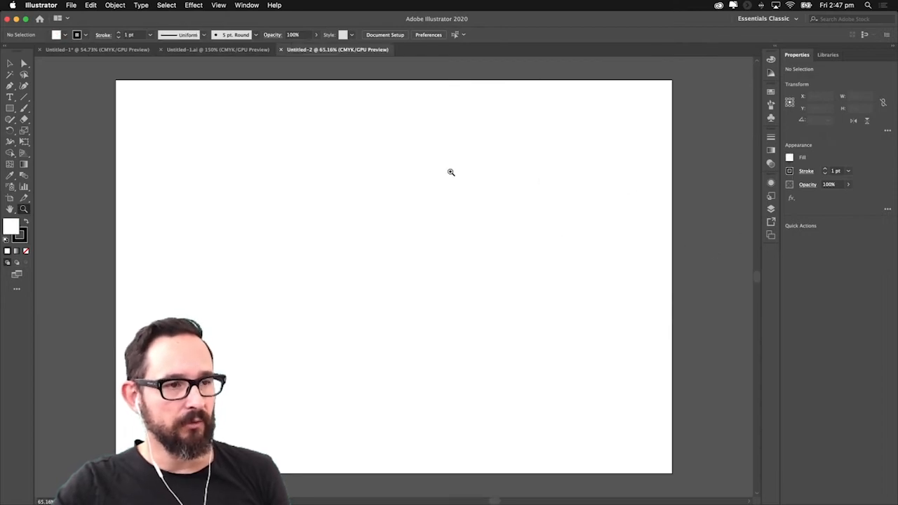
- Show the list of artboards in the new document
{"action": "left_click", "coordinate": [771, 236]}
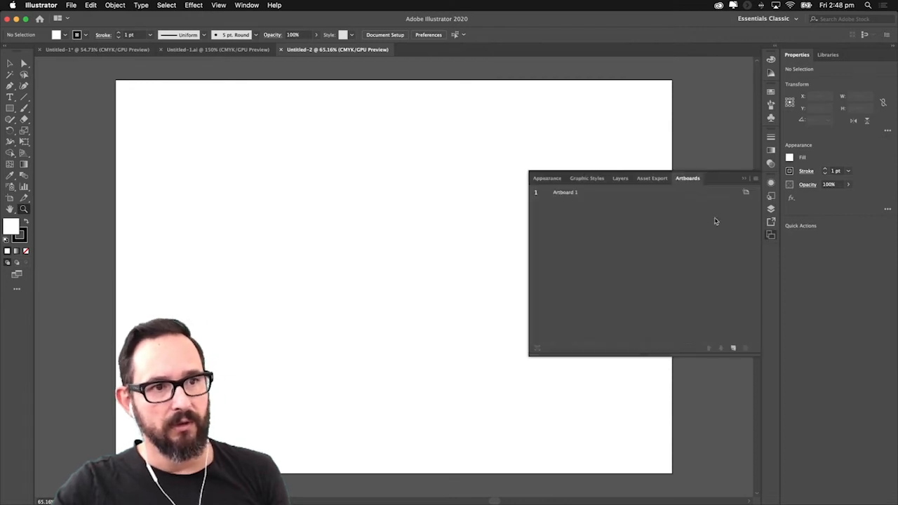
{"action": "left_click", "coordinate": [440, 136]}
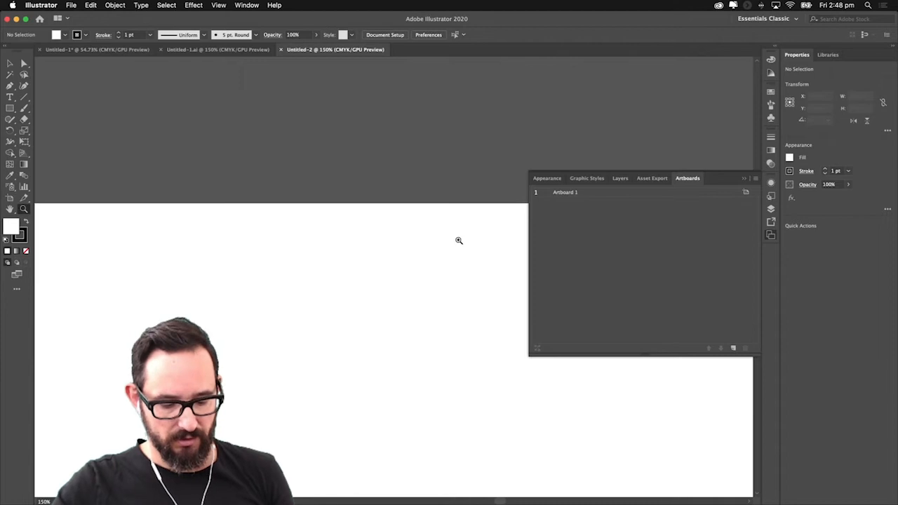
{"action": "key", "text": "super+0"}
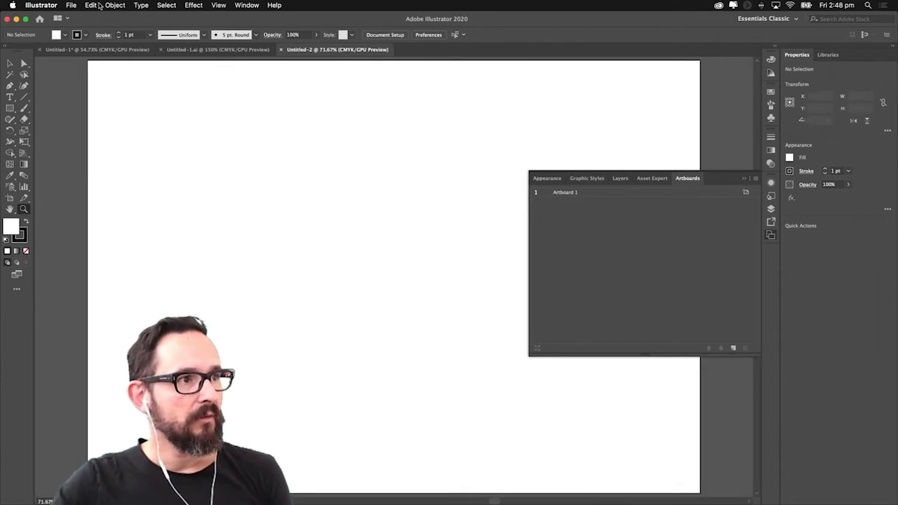
- Try to place the file Ortho1.AI from the Desktop into the new document
{"action": "left_click", "coordinate": [68, 7]}
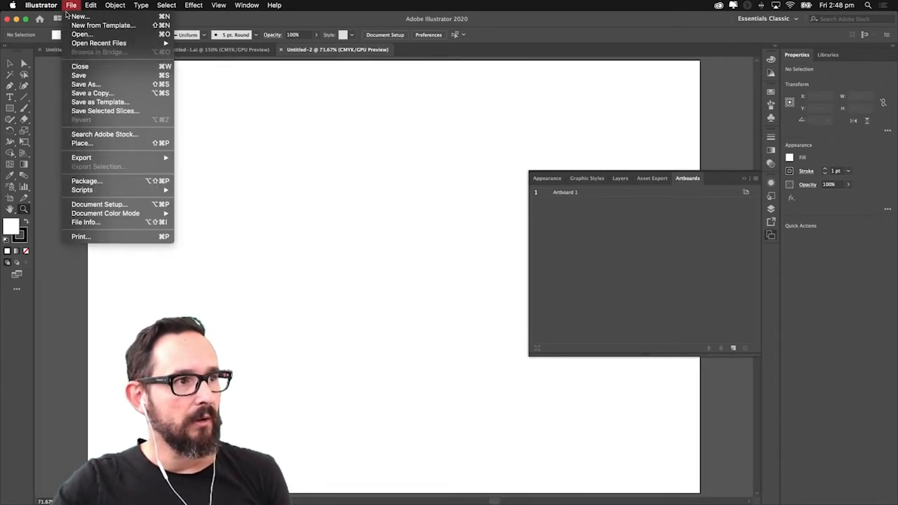
{"action": "left_click", "coordinate": [93, 144]}
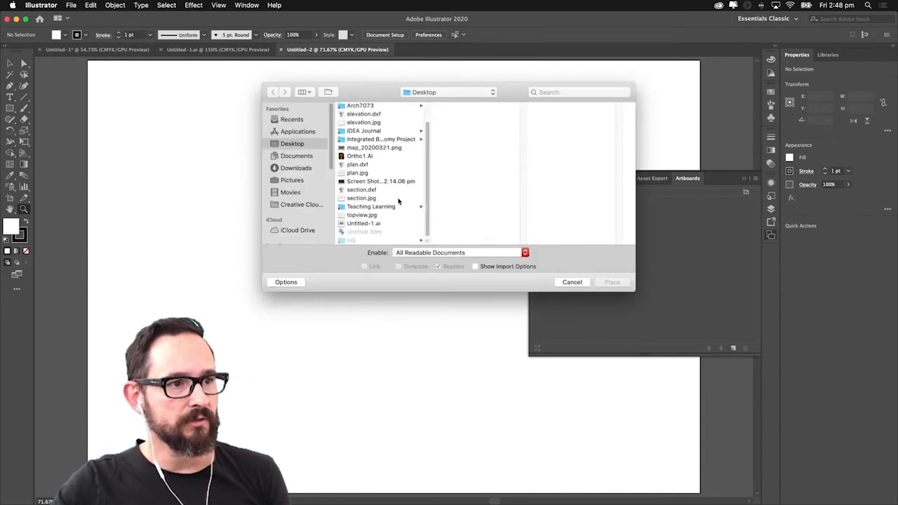
{"action": "scroll", "coordinate": [373, 192], "scroll_direction": "up", "scroll_amount": 2}
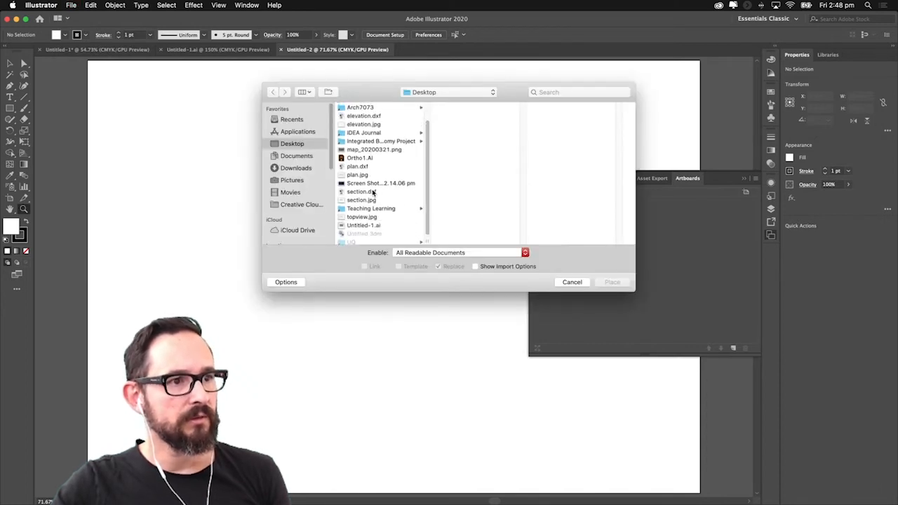
{"action": "scroll", "coordinate": [371, 194], "scroll_direction": "down", "scroll_amount": 2}
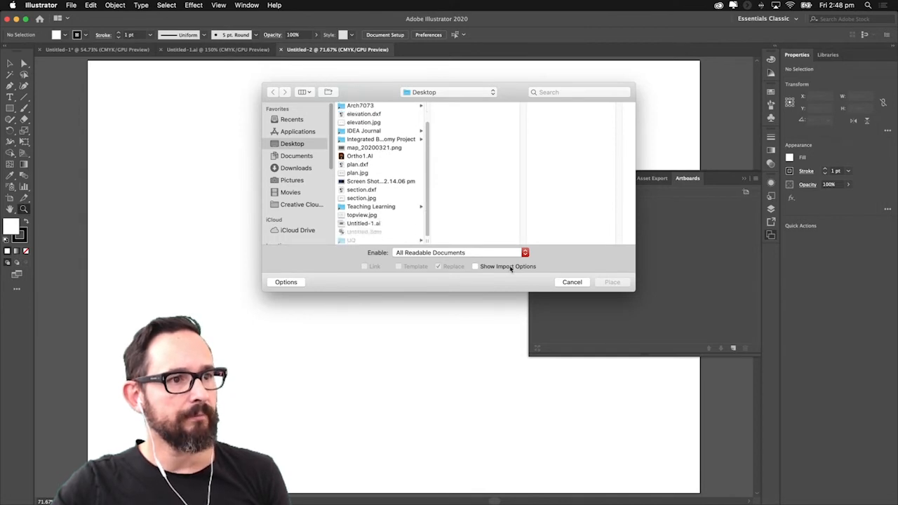
{"action": "left_click", "coordinate": [395, 156]}
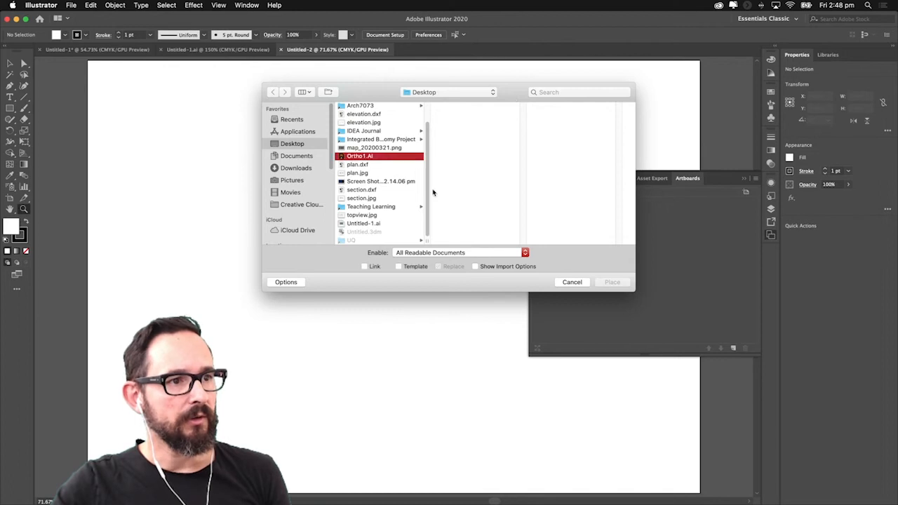
{"action": "left_click", "coordinate": [608, 283]}
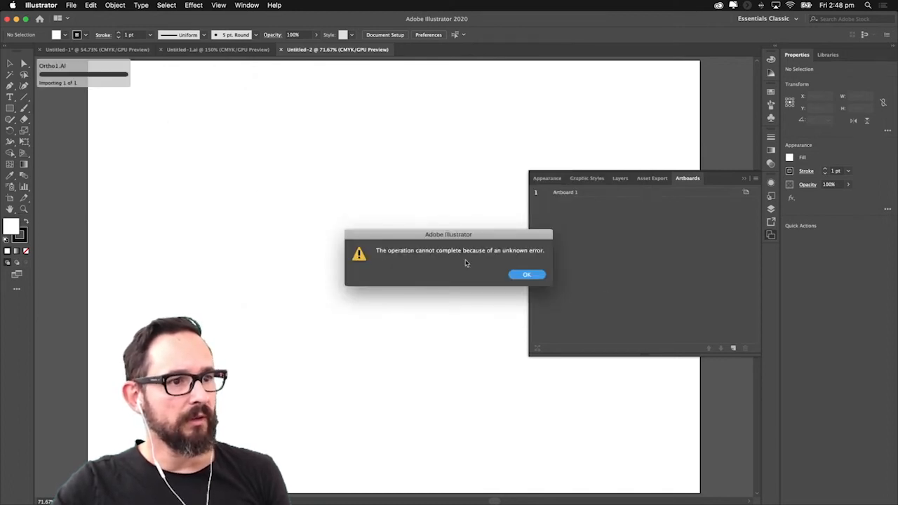
{"action": "left_click", "coordinate": [526, 275]}
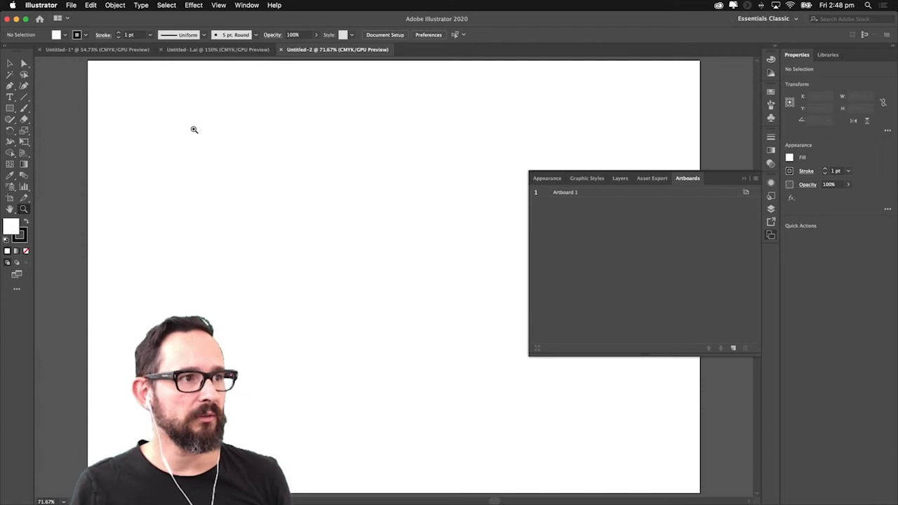
- Open the file Ortho1.AI from the Desktop as its own document
{"action": "left_click", "coordinate": [71, 6]}
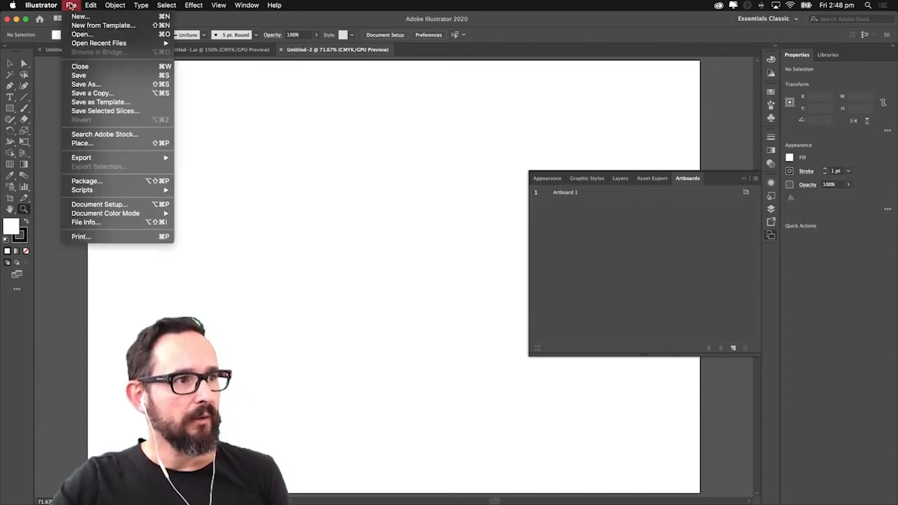
{"action": "left_click", "coordinate": [97, 35]}
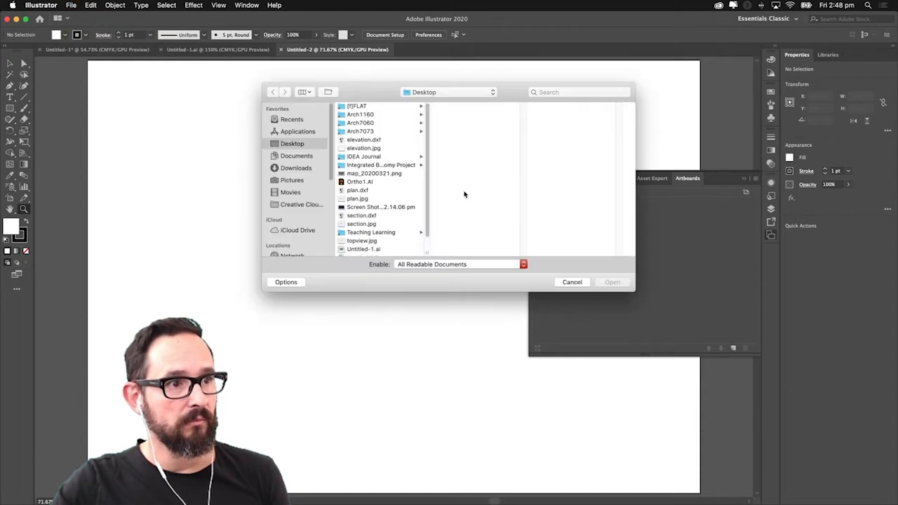
{"action": "left_click", "coordinate": [390, 182]}
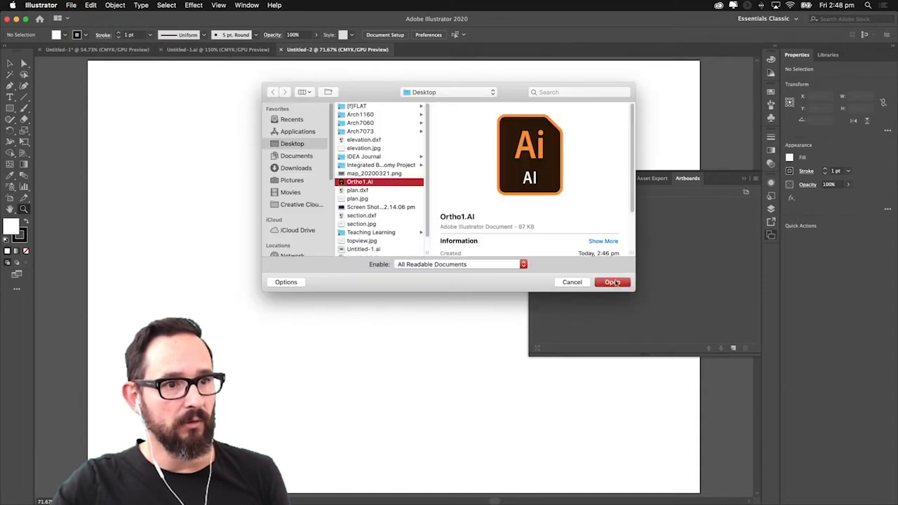
{"action": "left_click", "coordinate": [613, 282]}
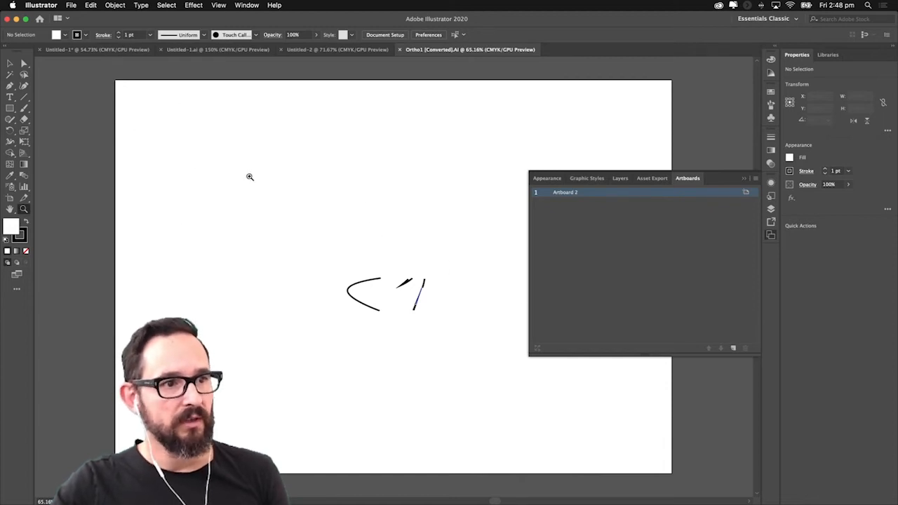
- Select all the linework on the artboard and examine the layers of the opened drawing
{"action": "key", "text": "v"}
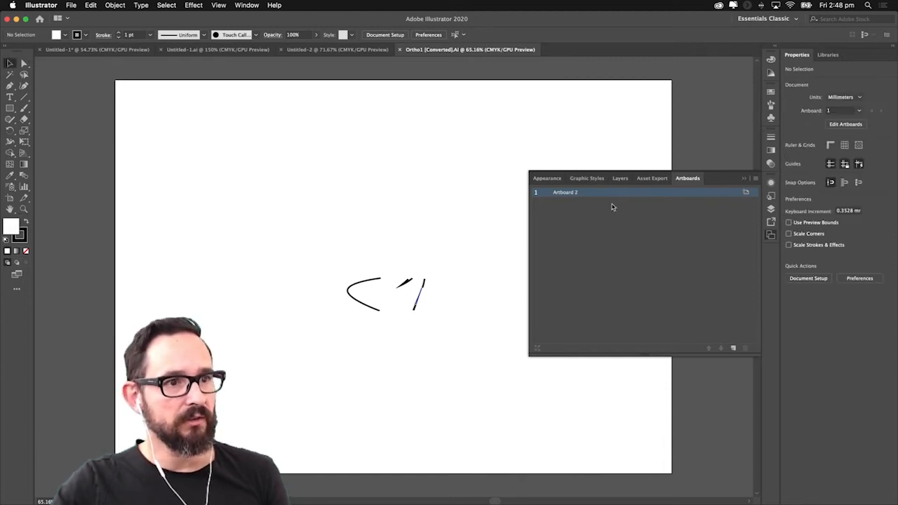
{"action": "left_click", "coordinate": [745, 179]}
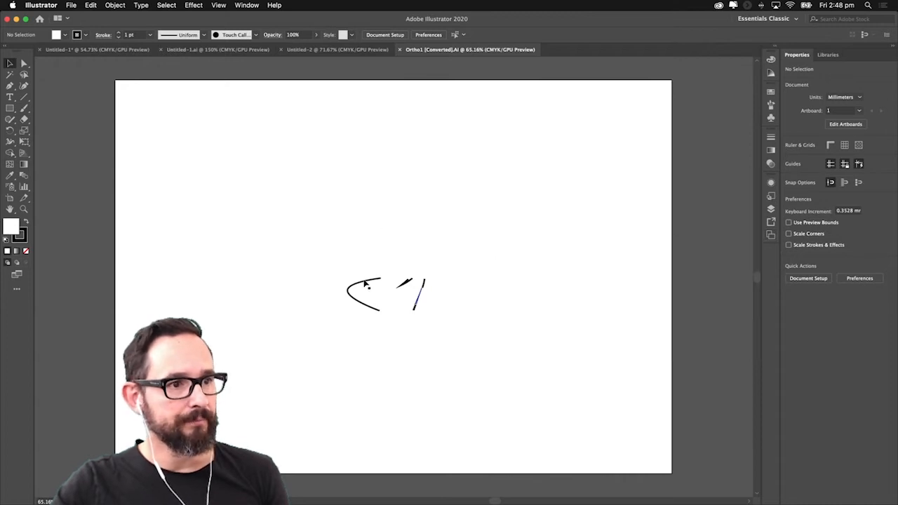
{"action": "mouse_move", "coordinate": [136, 104]}
{"action": "left_mouse_down"}
{"action": "mouse_move", "coordinate": [601, 365]}
{"action": "mouse_move", "coordinate": [674, 429]}
{"action": "left_mouse_up"}
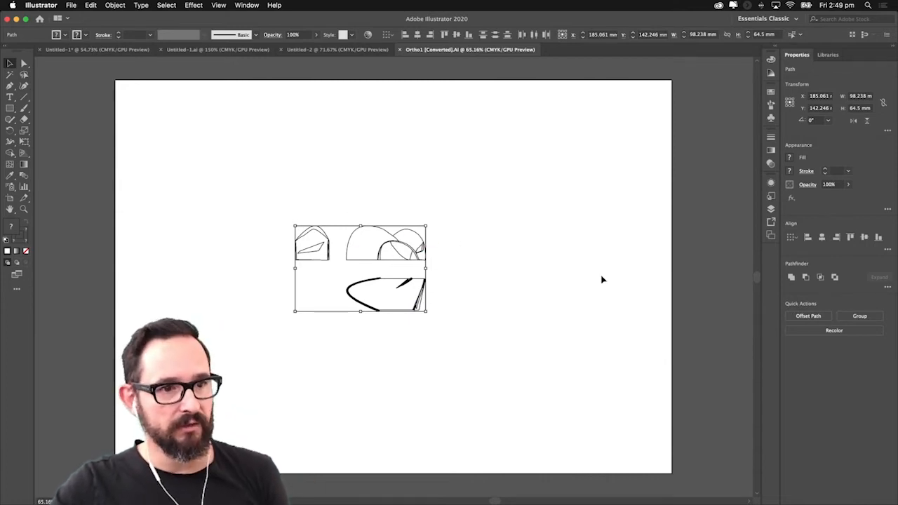
{"action": "left_click", "coordinate": [770, 210]}
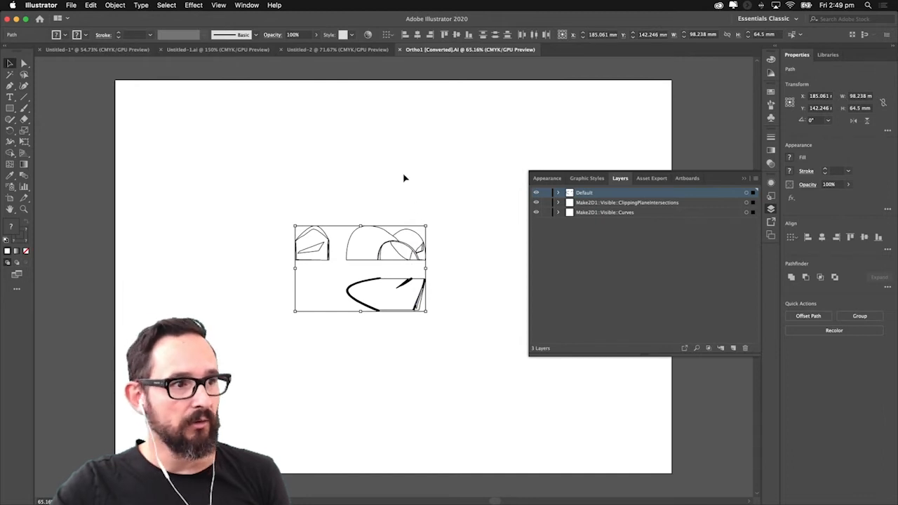
{"action": "key", "text": "ctrl+z"}
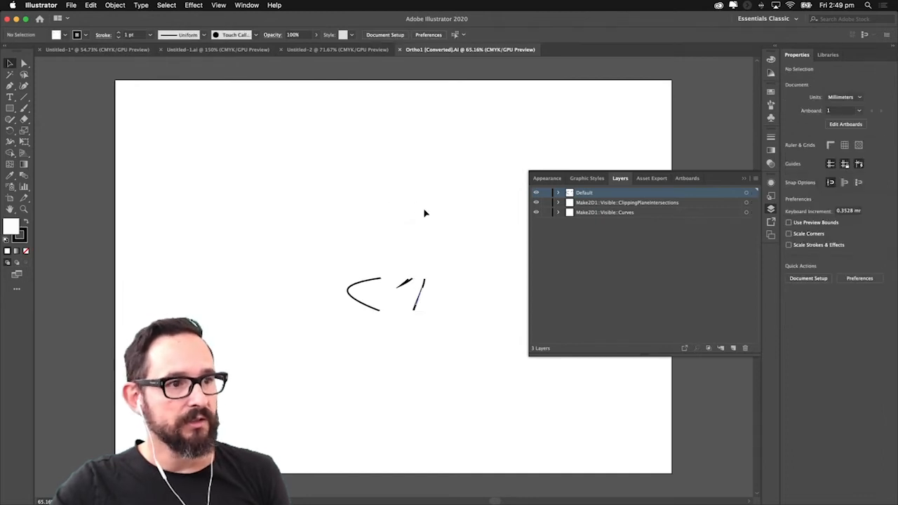
{"action": "left_click", "coordinate": [742, 179]}
- Select the linework of all the orthographic views and show the document rulers
{"action": "left_click_drag", "start_coordinate": [489, 177], "coordinate": [290, 369]}
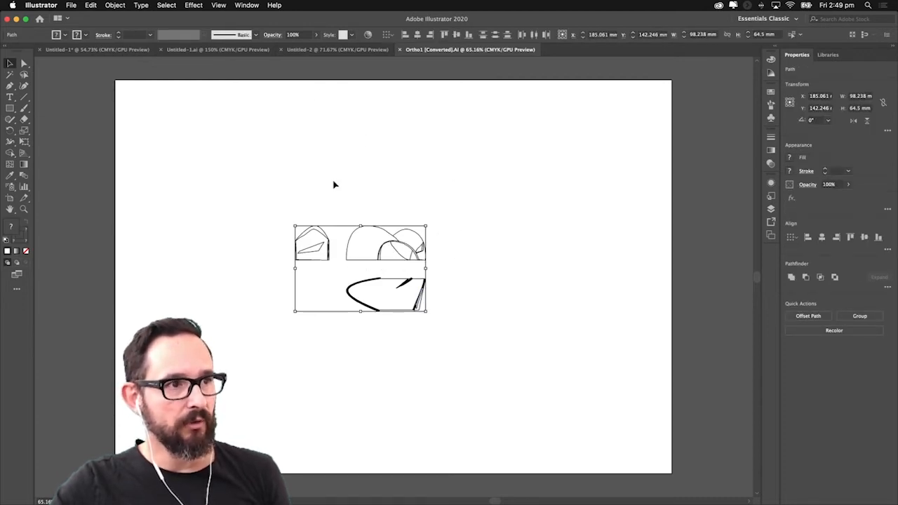
{"action": "left_click", "coordinate": [220, 5]}
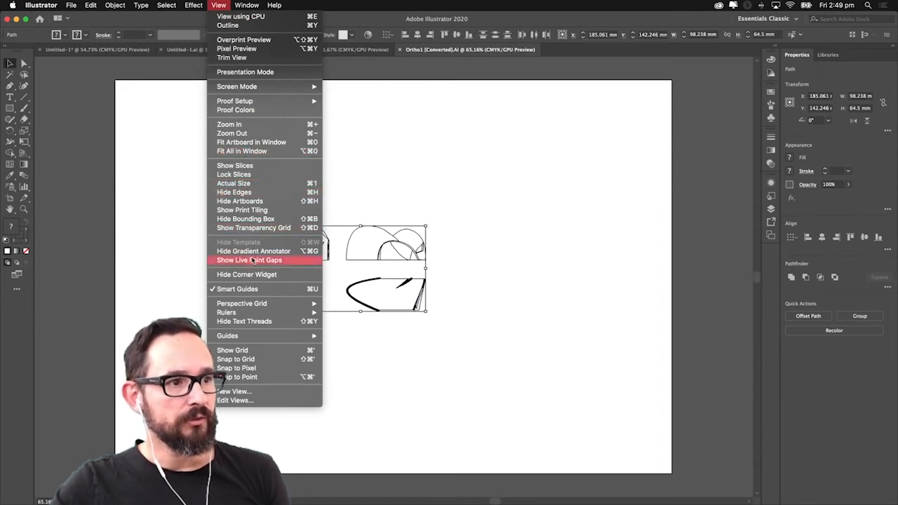
{"action": "mouse_move", "coordinate": [239, 314]}
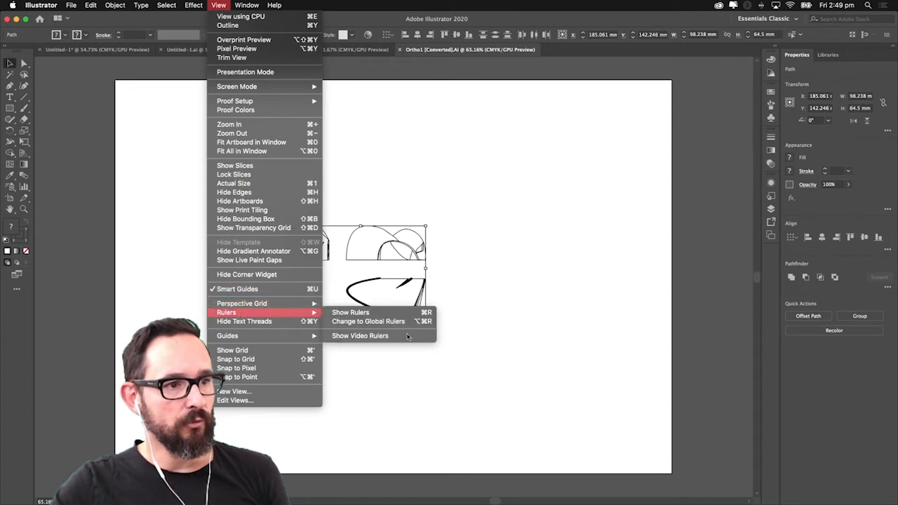
{"action": "left_click", "coordinate": [351, 312]}
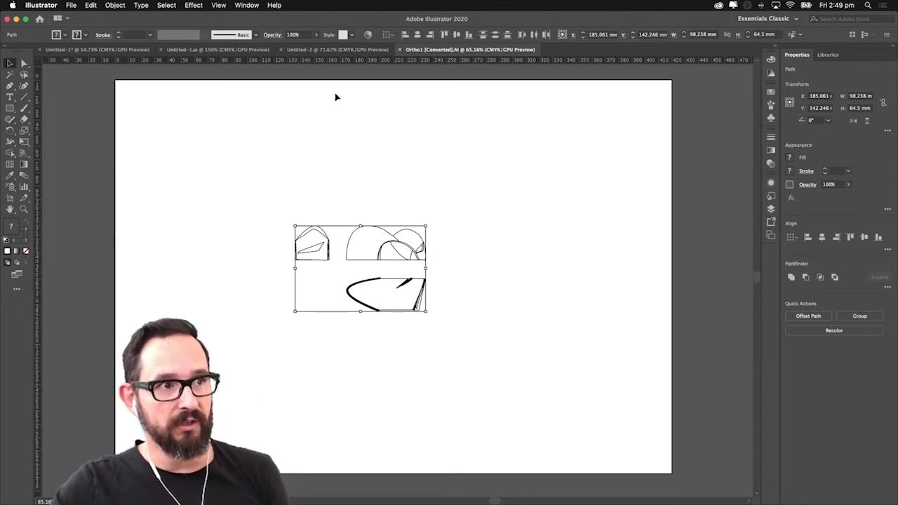
- Copy the selected orthographic linework and switch to Rhinoceros
{"action": "key", "text": "super+c"}
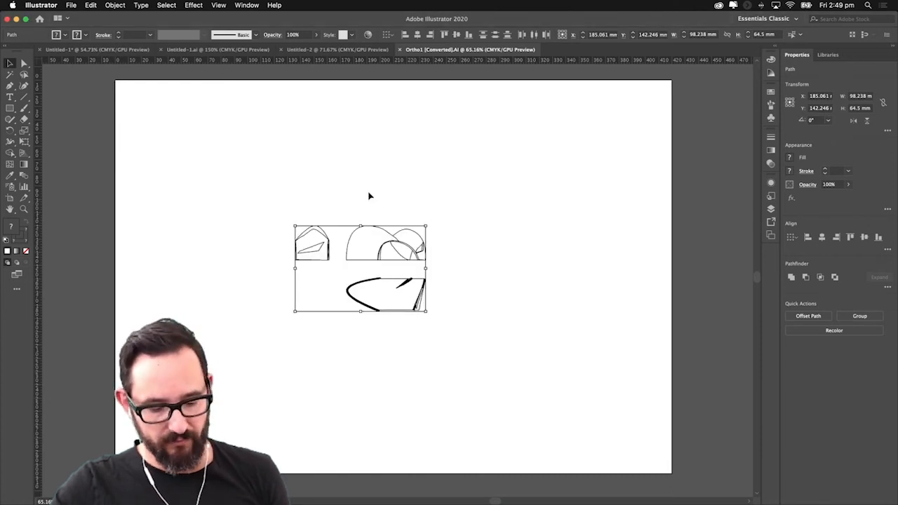
{"action": "key", "text": "Delete"}
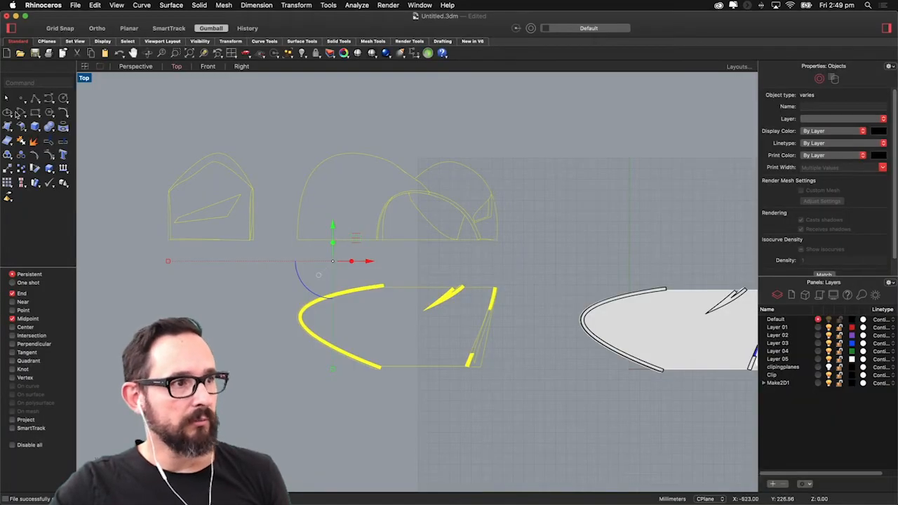
- Measure the length of the side view's baseline from endpoint to endpoint with the Distance command
{"action": "type", "text": "Distance"}
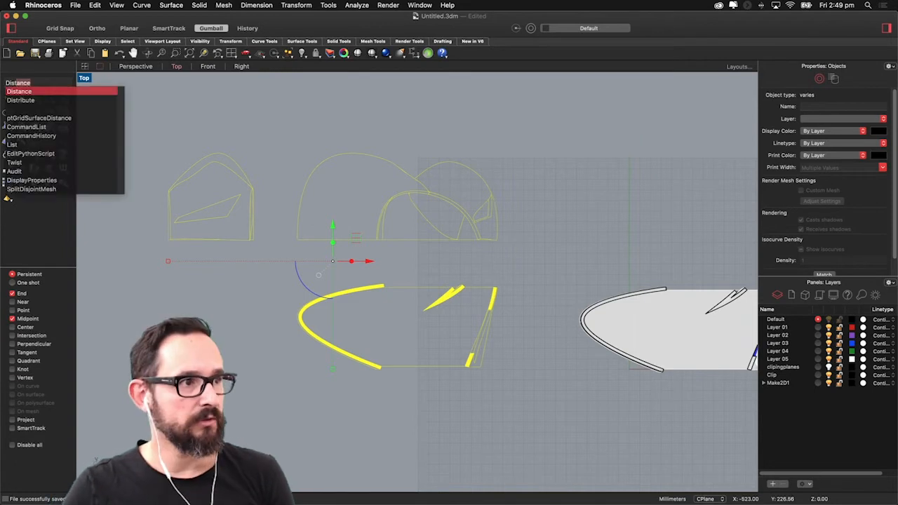
{"action": "key", "text": "Return"}
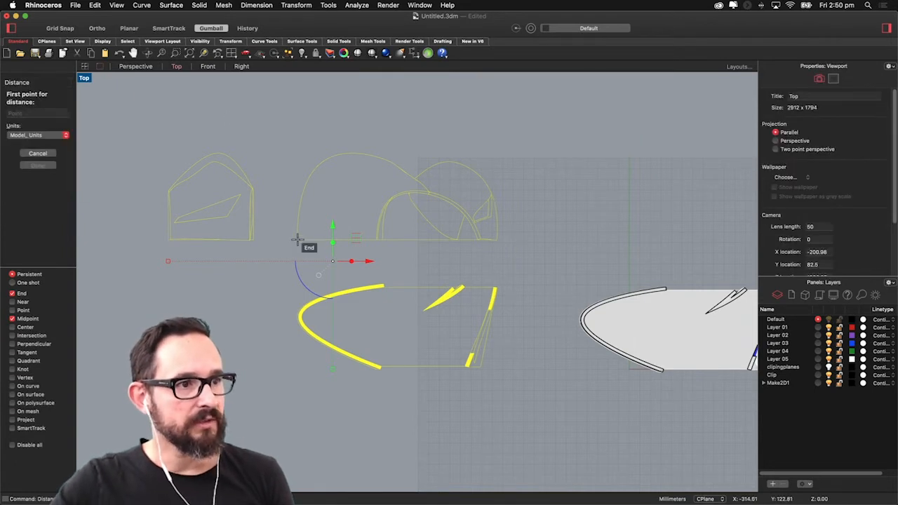
{"action": "left_click", "coordinate": [298, 240]}
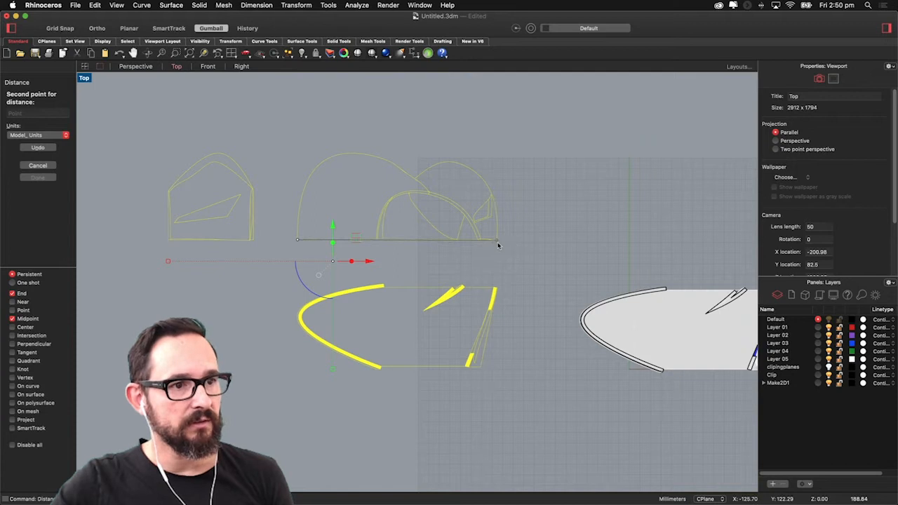
{"action": "left_click", "coordinate": [497, 242]}
{"action": "key", "text": "Escape"}
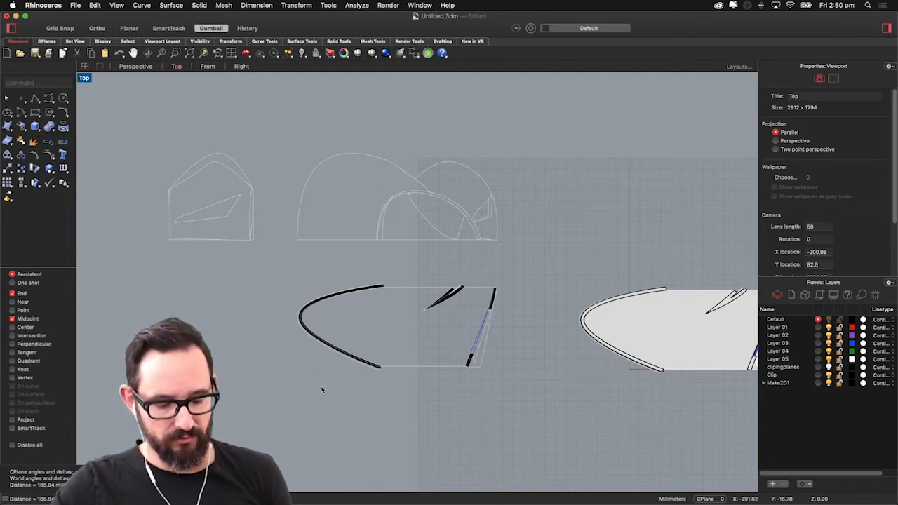
- Switch to Illustrator and draw a 188.4 mm line segment on the artboard, rotated to horizontal
{"action": "key", "text": "super+Tab"}
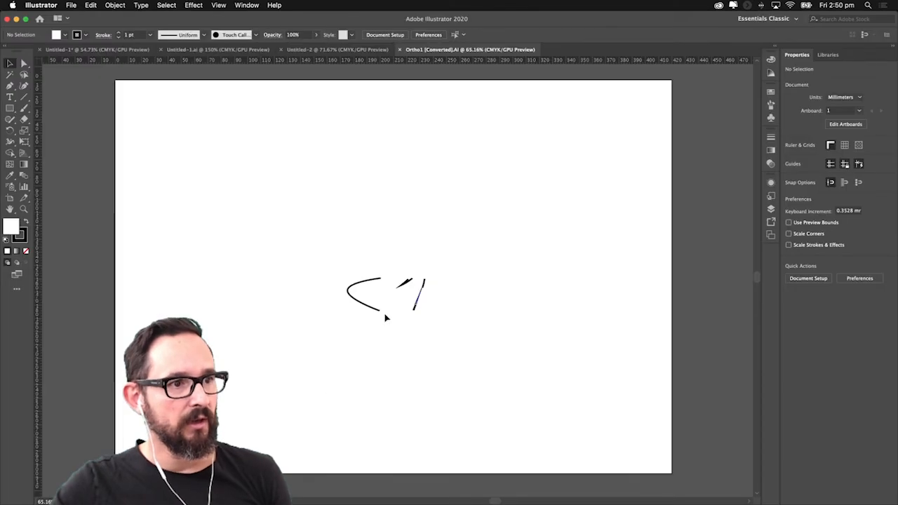
{"action": "left_click", "coordinate": [26, 97]}
{"action": "left_click_drag", "start_coordinate": [268, 136], "coordinate": [285, 123]}
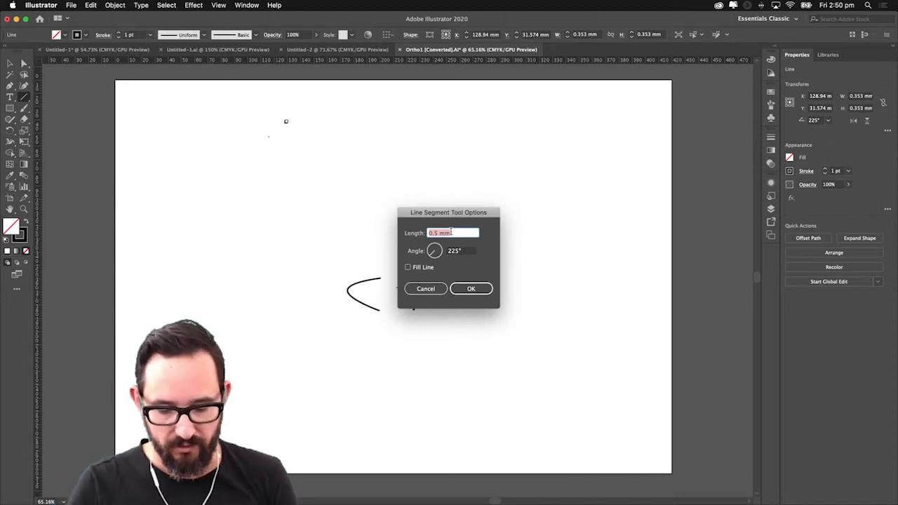
{"action": "type", "text": "188.4"}
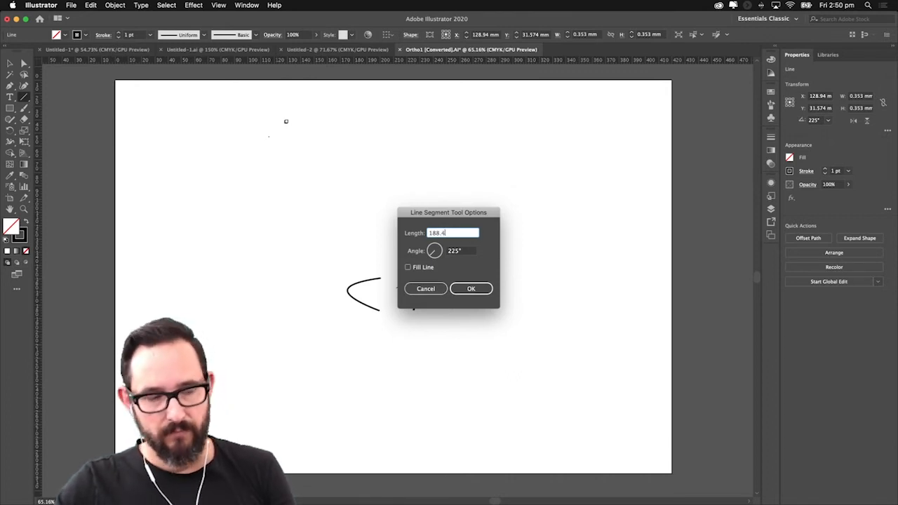
{"action": "left_click", "coordinate": [485, 293]}
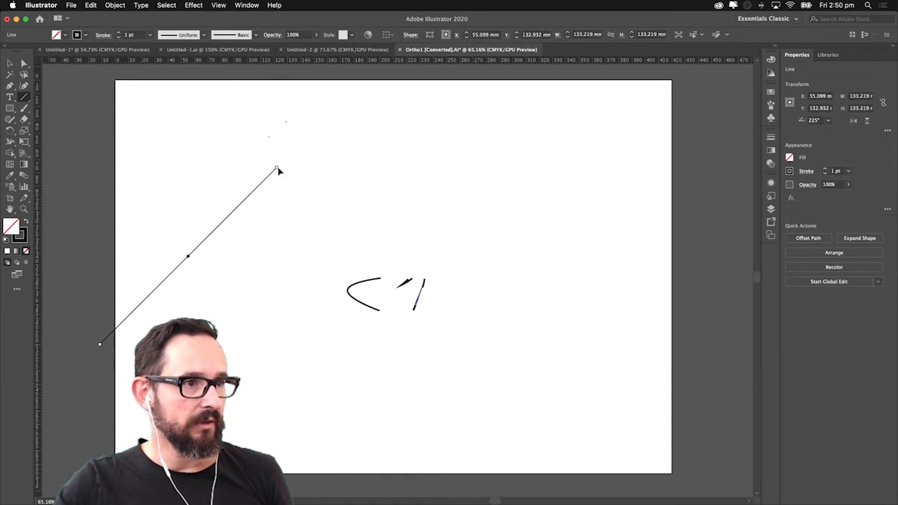
{"action": "left_click_drag", "start_coordinate": [278, 167], "coordinate": [373, 279]}
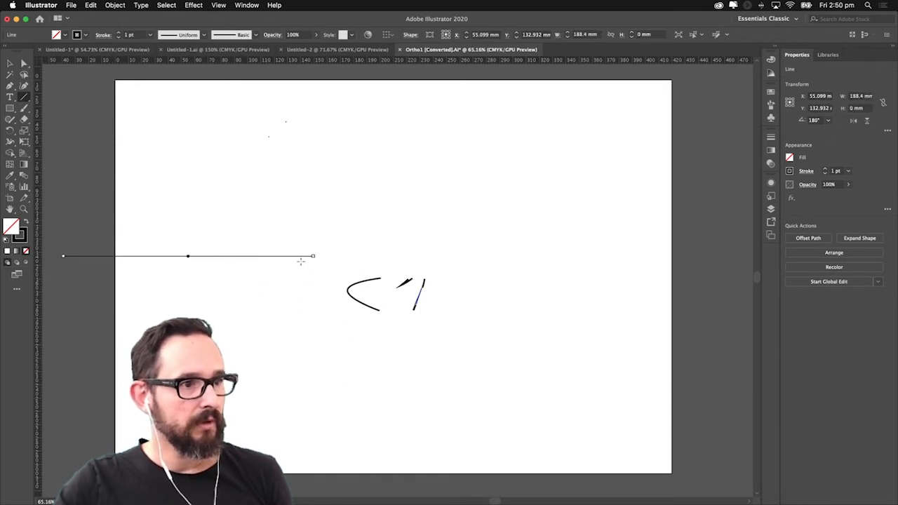
- Move the 188.4 mm line to the upper part of the artboard and delete the stray tiny line segments
{"action": "key", "text": "v"}
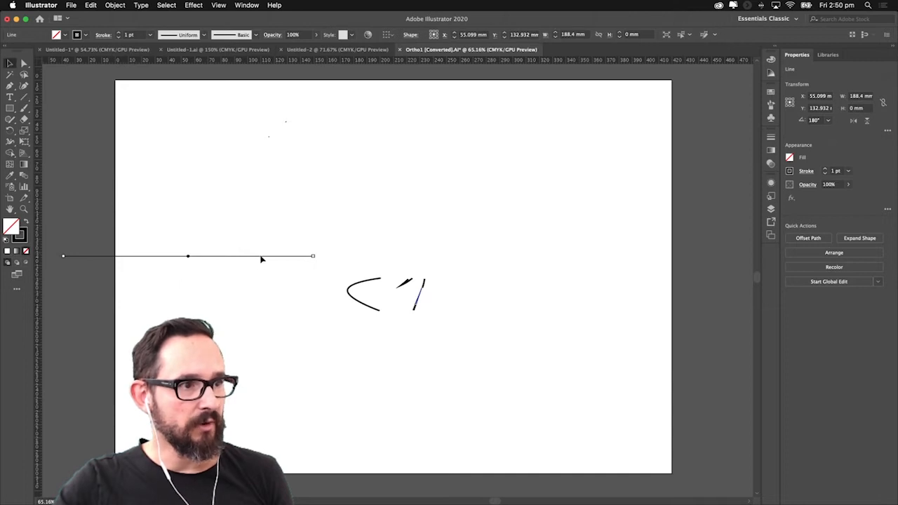
{"action": "left_click_drag", "start_coordinate": [265, 255], "coordinate": [547, 124]}
{"action": "left_click_drag", "start_coordinate": [308, 106], "coordinate": [181, 168]}
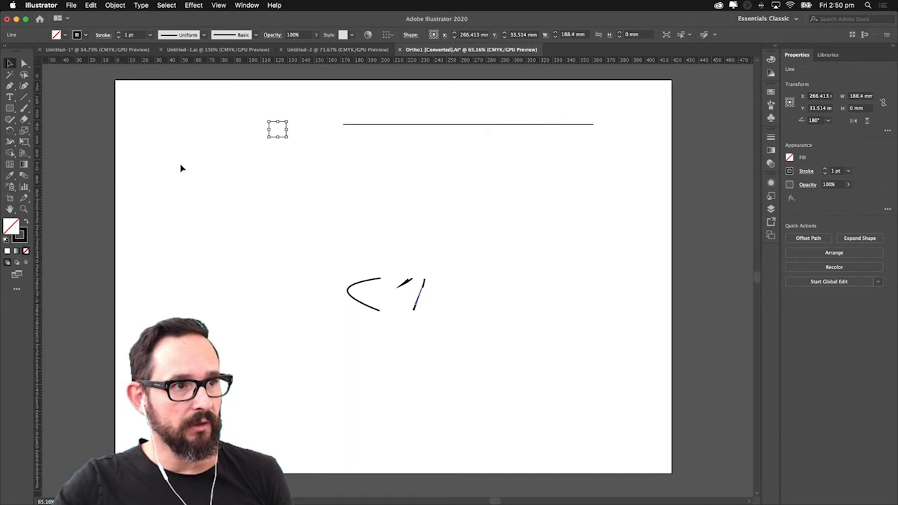
{"action": "key", "text": "Delete"}
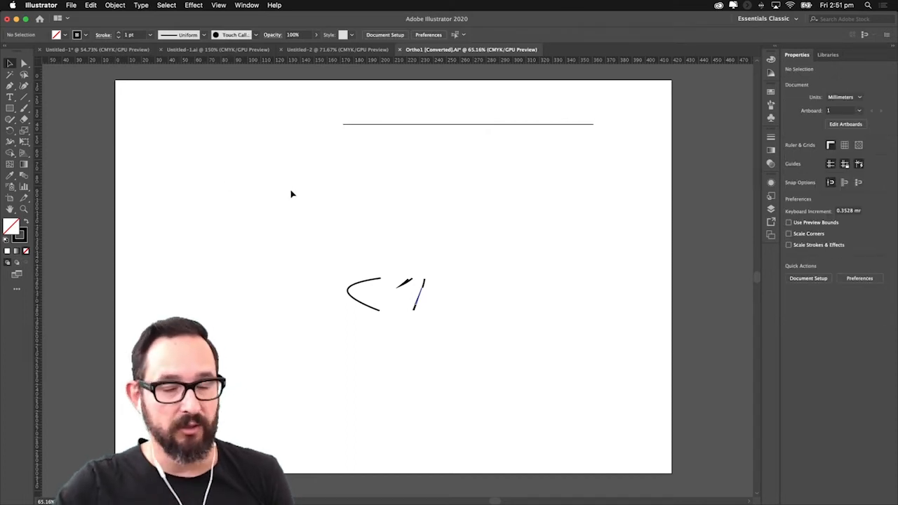
- Create a new layer and transfer the 188.4 mm reference line onto it from the Default layer
{"action": "left_click", "coordinate": [379, 306]}
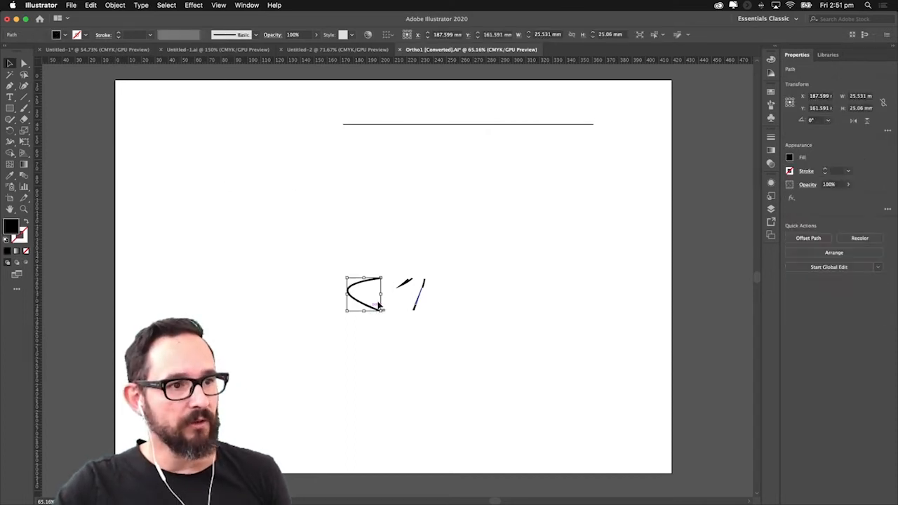
{"action": "left_click", "coordinate": [564, 170]}
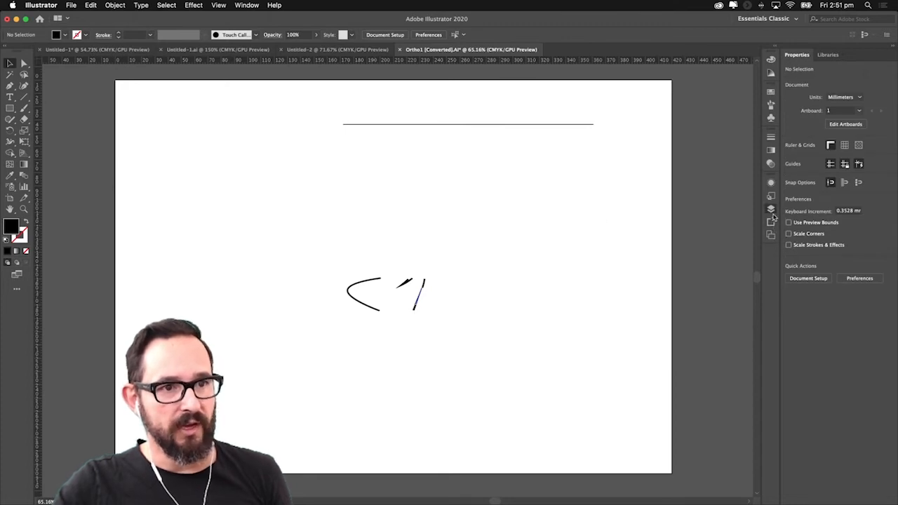
{"action": "left_click", "coordinate": [772, 213]}
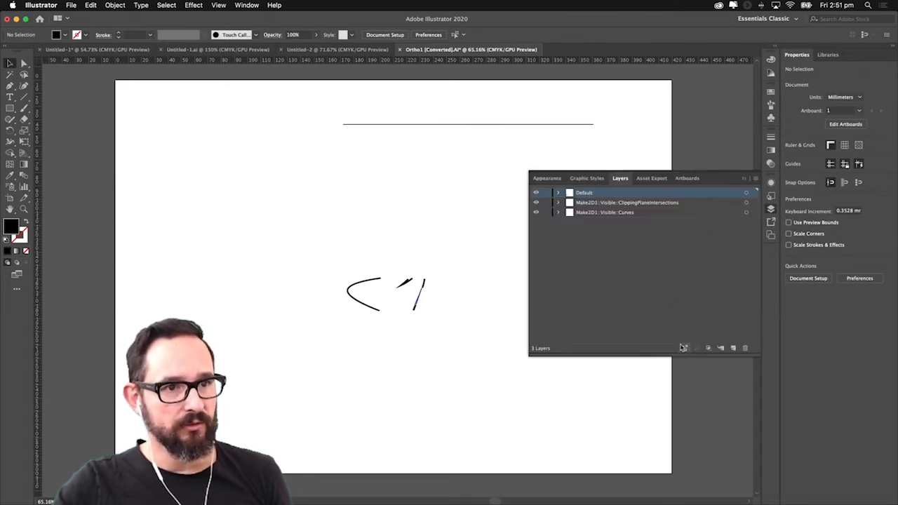
{"action": "left_click", "coordinate": [733, 348]}
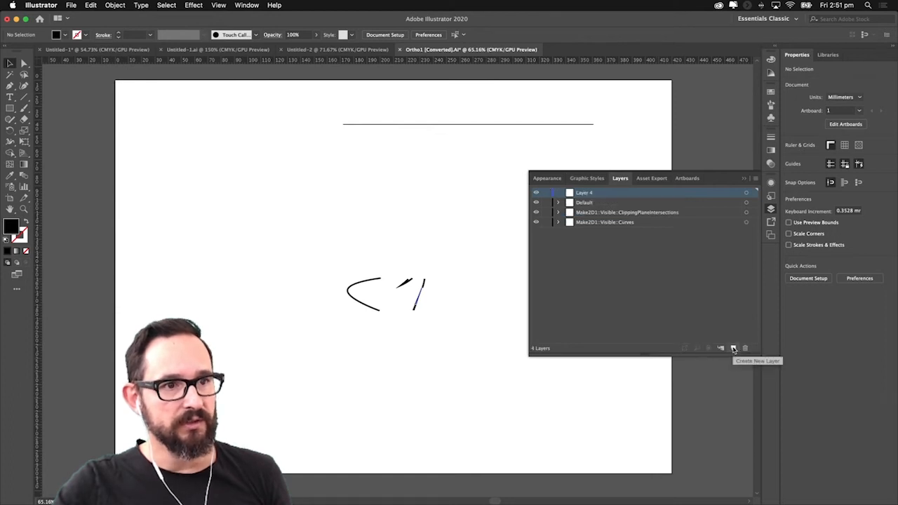
{"action": "left_click", "coordinate": [511, 126]}
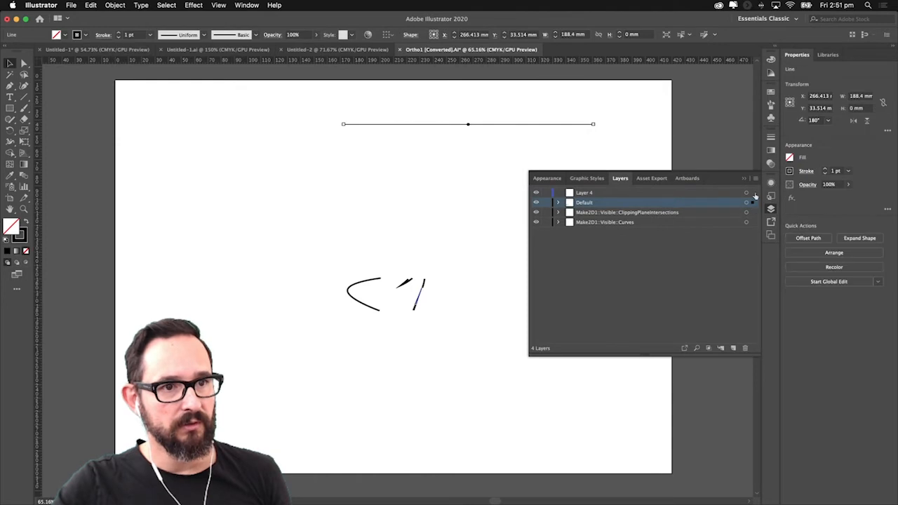
{"action": "left_click_drag", "start_coordinate": [753, 202], "coordinate": [753, 192]}
- Place the reference line just below the plan view and lock its layer
{"action": "left_click_drag", "start_coordinate": [412, 272], "coordinate": [450, 317]}
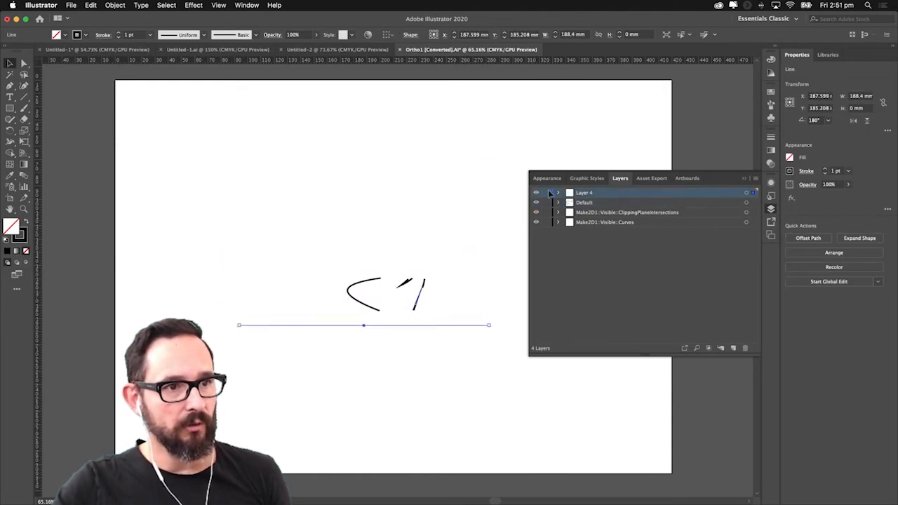
{"action": "left_click", "coordinate": [547, 194]}
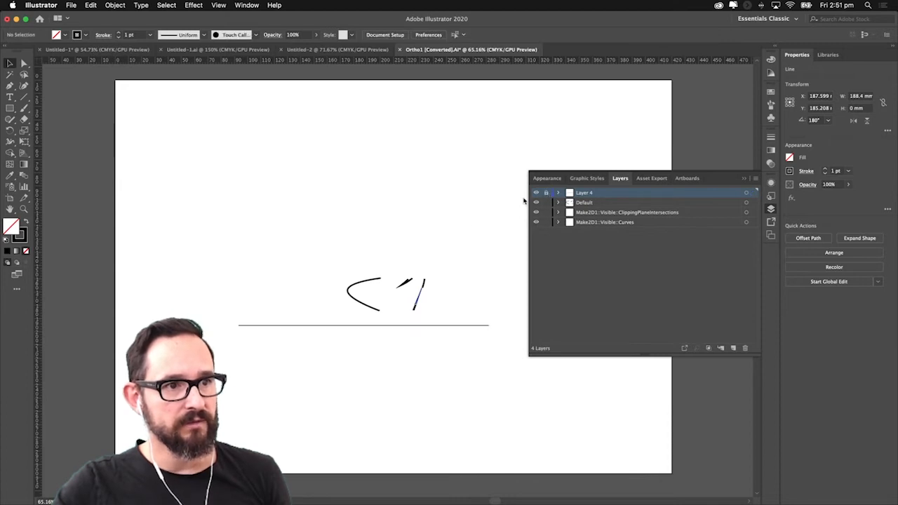
{"action": "left_click", "coordinate": [746, 179]}
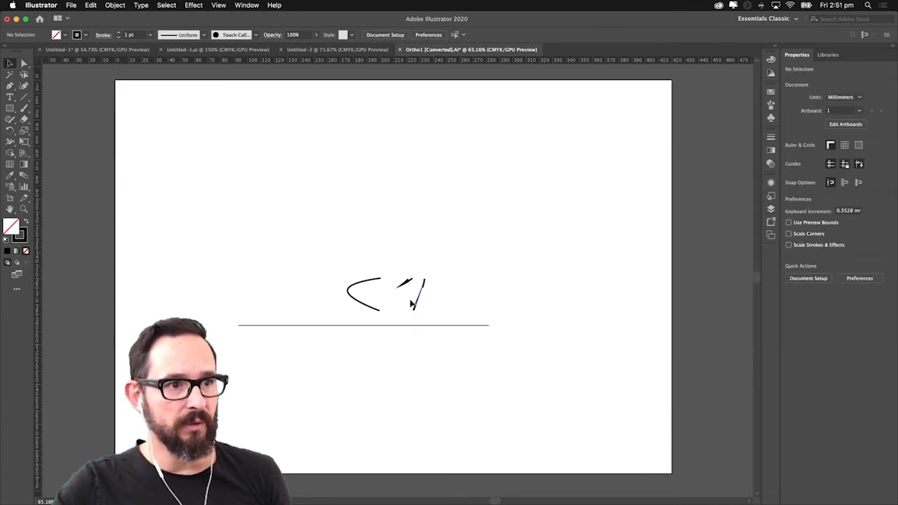
- Move all the orthographic linework so the side view's baseline starts at the reference line's left end, and enlarge it proportionally to about 298 mm wide
{"action": "left_click", "coordinate": [382, 282]}
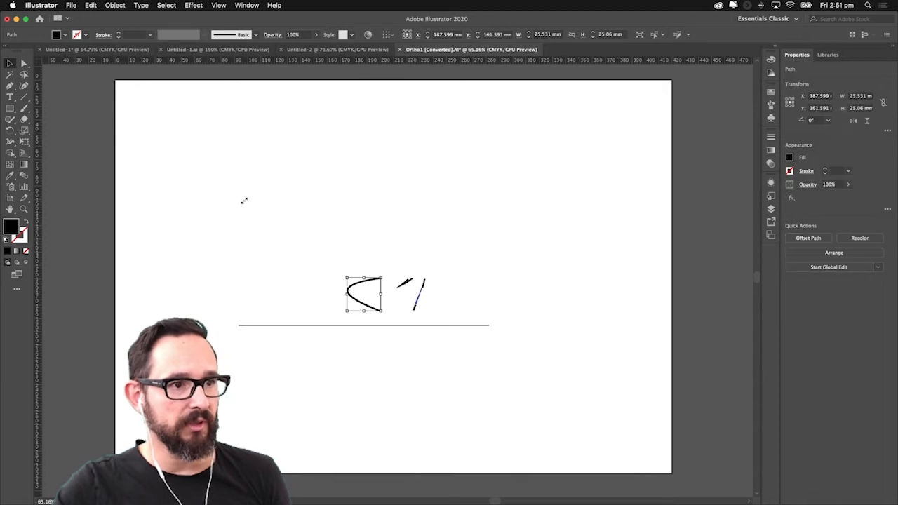
{"action": "left_click", "coordinate": [203, 183]}
{"action": "left_click_drag", "start_coordinate": [174, 159], "coordinate": [527, 363]}
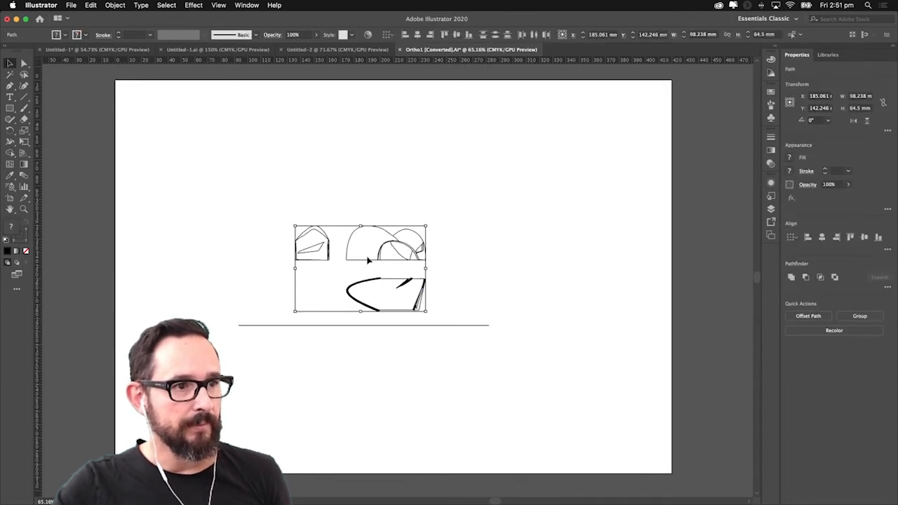
{"action": "mouse_move", "coordinate": [379, 261]}
{"action": "left_mouse_down"}
{"action": "mouse_move", "coordinate": [410, 309]}
{"action": "mouse_move", "coordinate": [334, 284]}
{"action": "mouse_move", "coordinate": [272, 329]}
{"action": "mouse_move", "coordinate": [281, 318]}
{"action": "left_mouse_up"}
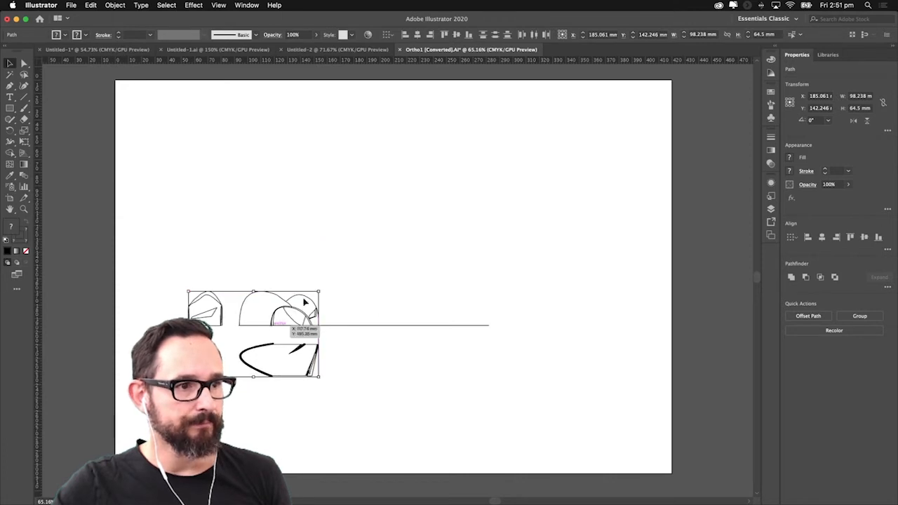
{"action": "mouse_move", "coordinate": [318, 292]}
{"action": "left_mouse_down"}
{"action": "mouse_move", "coordinate": [451, 258]}
{"action": "mouse_move", "coordinate": [564, 197]}
{"action": "mouse_move", "coordinate": [659, 163]}
{"action": "mouse_move", "coordinate": [731, 119]}
{"action": "left_mouse_up"}
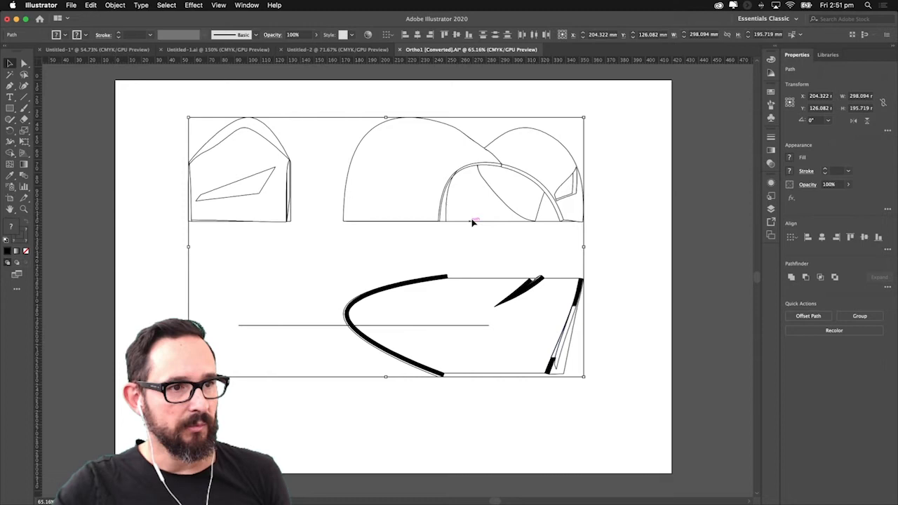
{"action": "left_click_drag", "start_coordinate": [469, 225], "coordinate": [423, 231]}
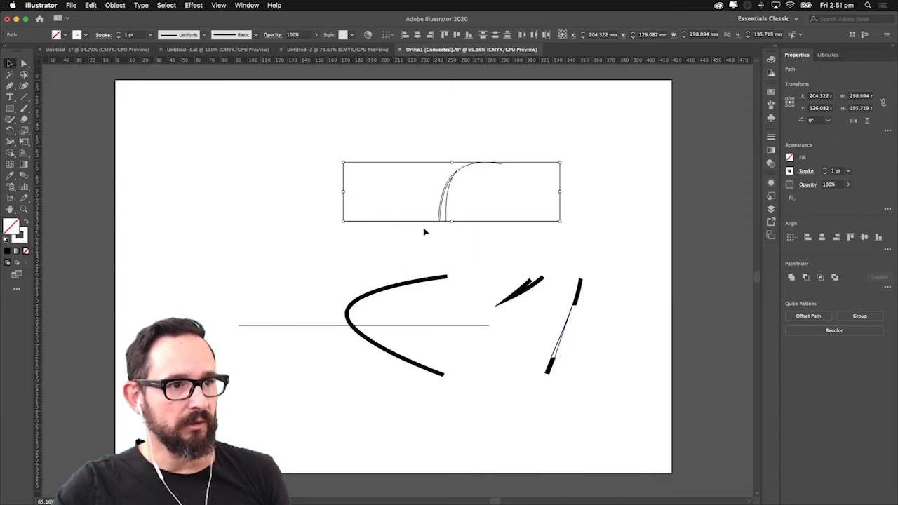
{"action": "left_click_drag", "start_coordinate": [597, 147], "coordinate": [536, 162]}
{"action": "key", "text": "Delete"}
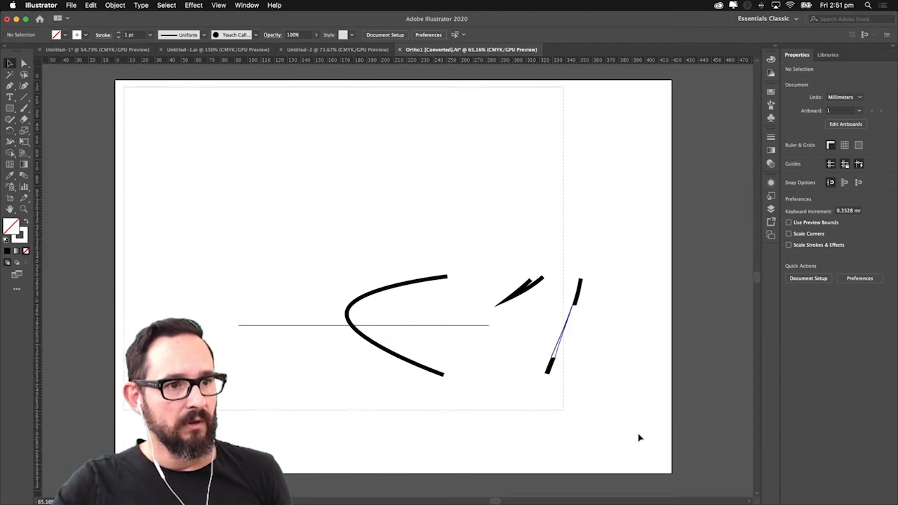
{"action": "key", "text": "ctrl+z"}
- Lay the side view's baseline on the reference line again and scale all the linework proportionally to about 305.9 mm wide
{"action": "mouse_move", "coordinate": [411, 223]}
{"action": "left_mouse_down"}
{"action": "mouse_move", "coordinate": [301, 297]}
{"action": "mouse_move", "coordinate": [309, 328]}
{"action": "left_mouse_up"}
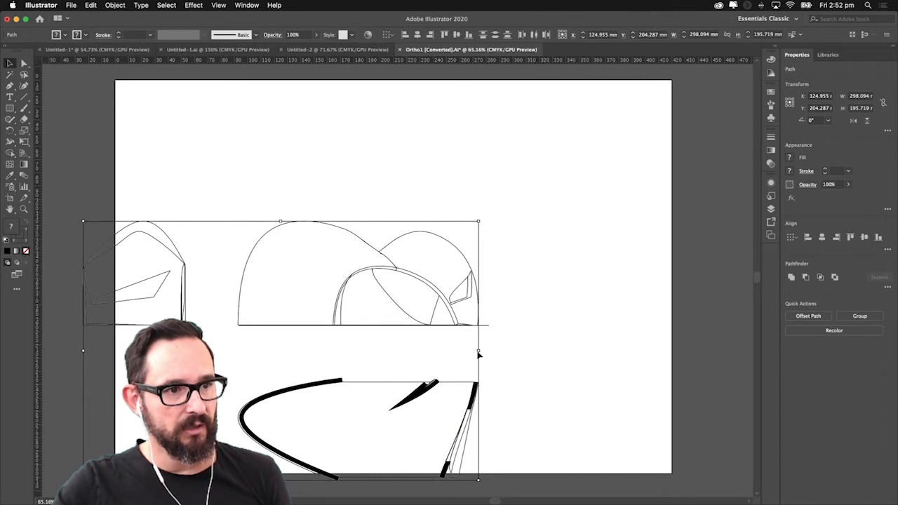
{"action": "left_click_drag", "start_coordinate": [478, 351], "coordinate": [491, 352]}
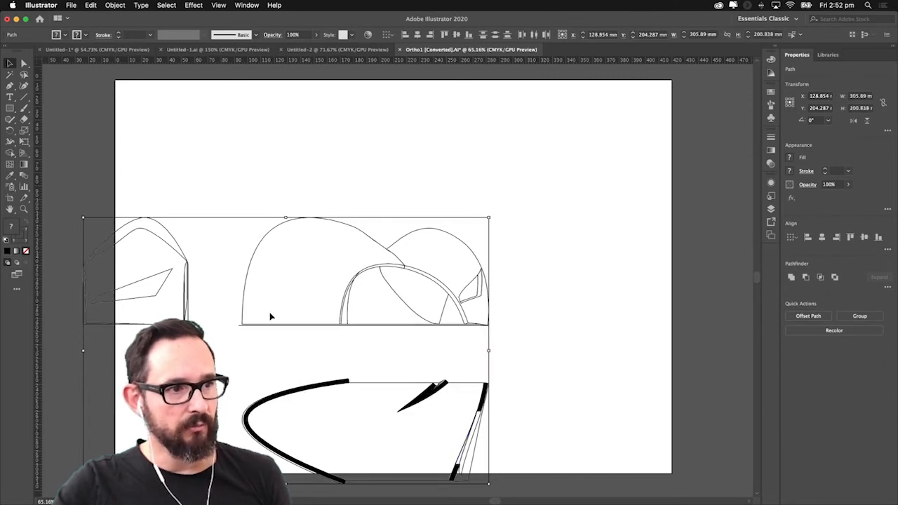
{"action": "key", "text": "z"}
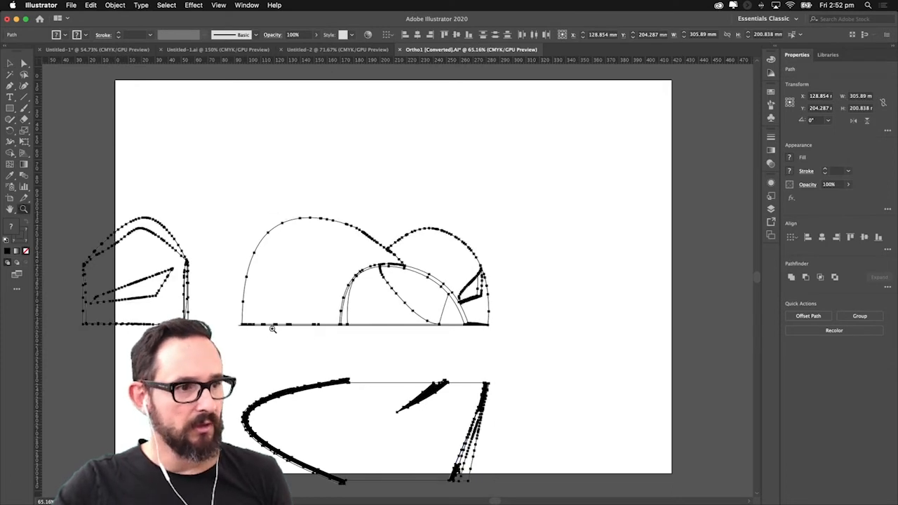
{"action": "left_click", "coordinate": [281, 336]}
{"action": "left_click", "coordinate": [460, 287]}
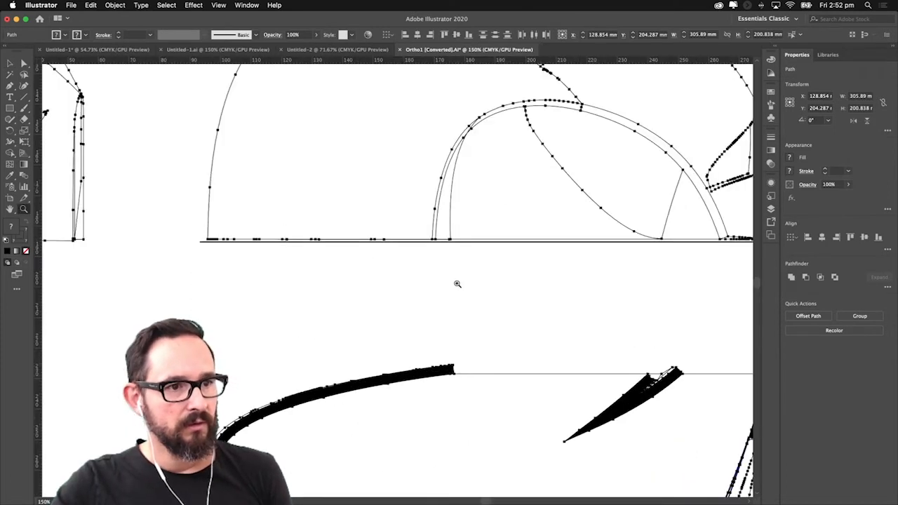
{"action": "left_click_drag", "start_coordinate": [448, 265], "coordinate": [374, 319]}
{"action": "key", "text": "v"}
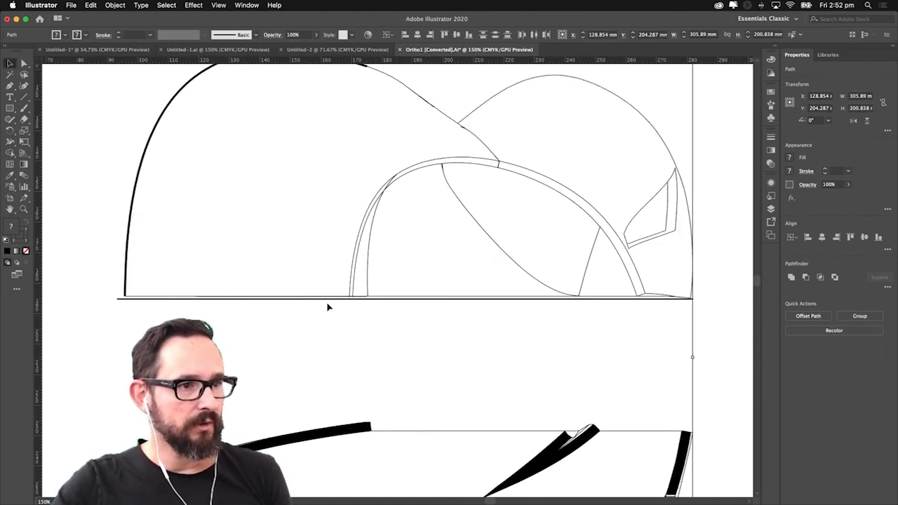
{"action": "key", "text": "Delete"}
{"action": "left_click", "coordinate": [635, 239]}
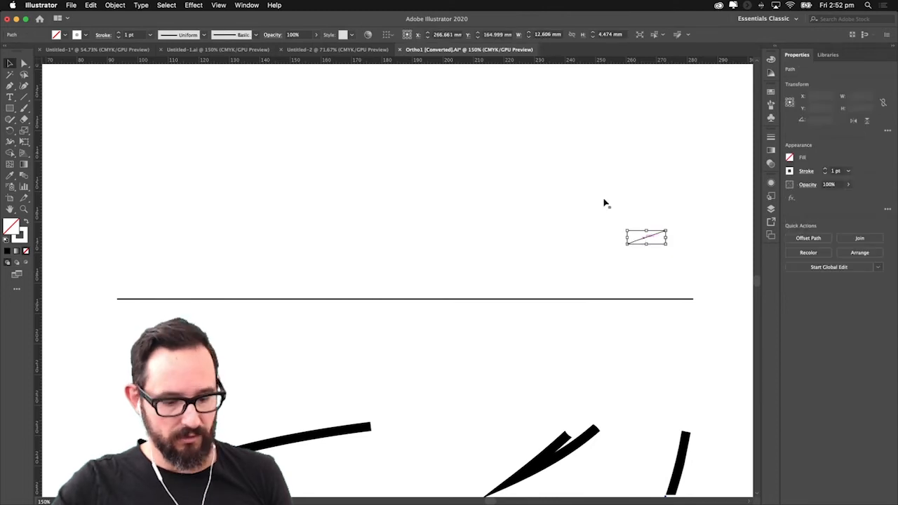
{"action": "key", "text": "Delete"}
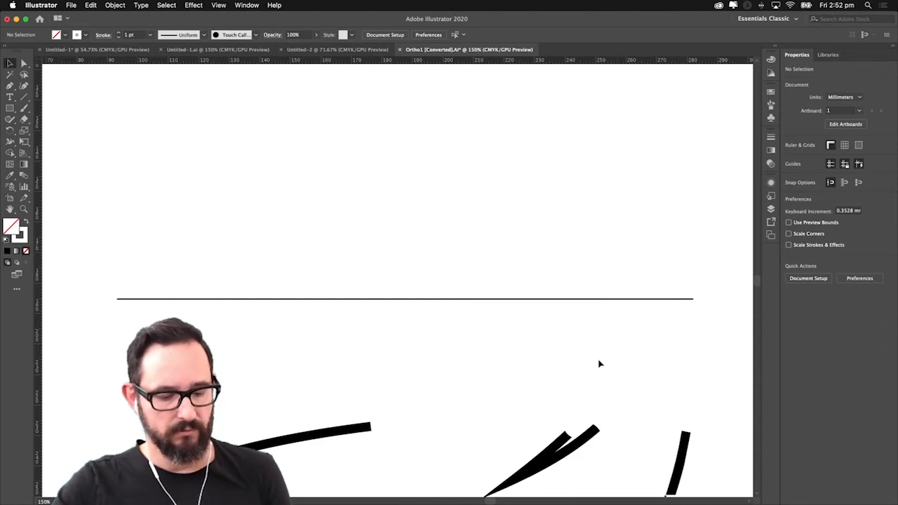
{"action": "key", "text": "super+z"}
{"action": "key", "text": "super+z"}
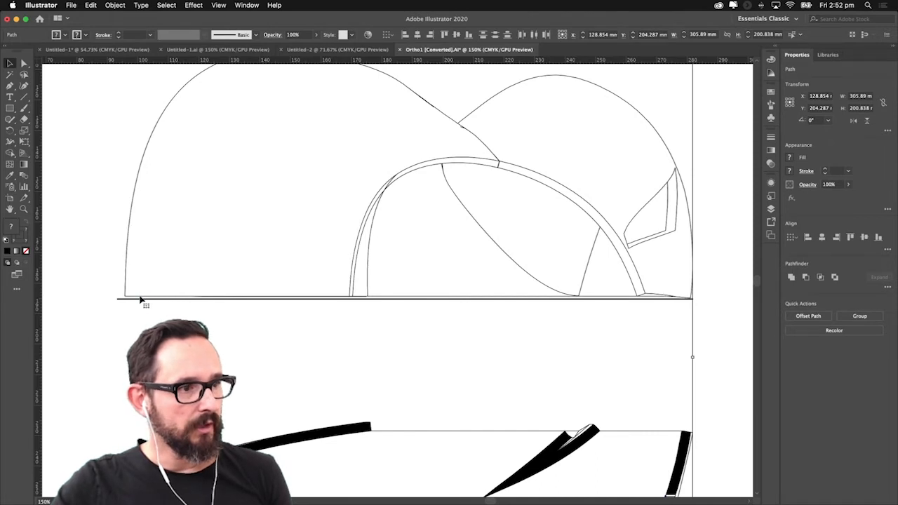
- Align the baseline's left end with the reference line and scale the linework proportionally to about 308.7 mm wide so both lengths match
{"action": "left_click_drag", "start_coordinate": [139, 298], "coordinate": [133, 303]}
{"action": "mouse_move", "coordinate": [685, 360]}
{"action": "left_mouse_down"}
{"action": "mouse_move", "coordinate": [628, 360]}
{"action": "mouse_move", "coordinate": [692, 361]}
{"action": "left_mouse_up"}
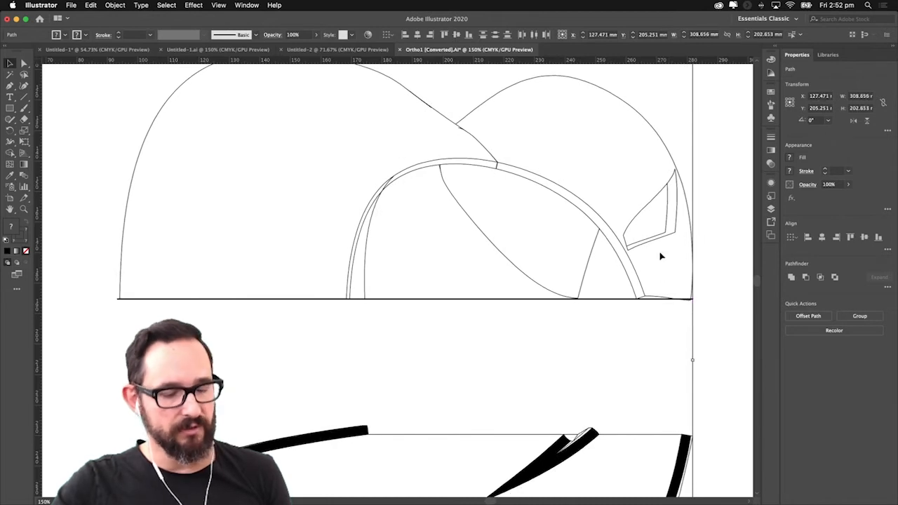
{"action": "key", "text": "z"}
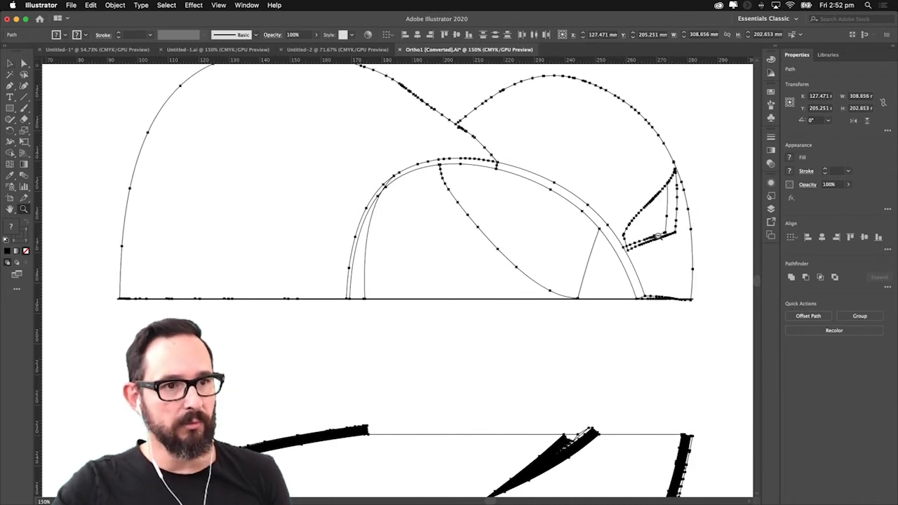
{"action": "left_click", "coordinate": [618, 295], "text": "alt"}
{"action": "left_click", "coordinate": [590, 295], "text": "alt"}
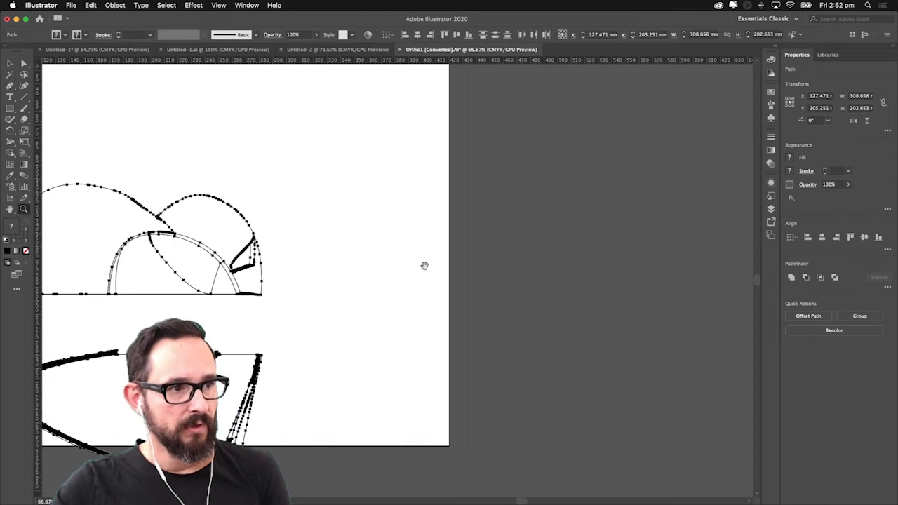
{"action": "left_click_drag", "start_coordinate": [463, 259], "coordinate": [728, 261]}
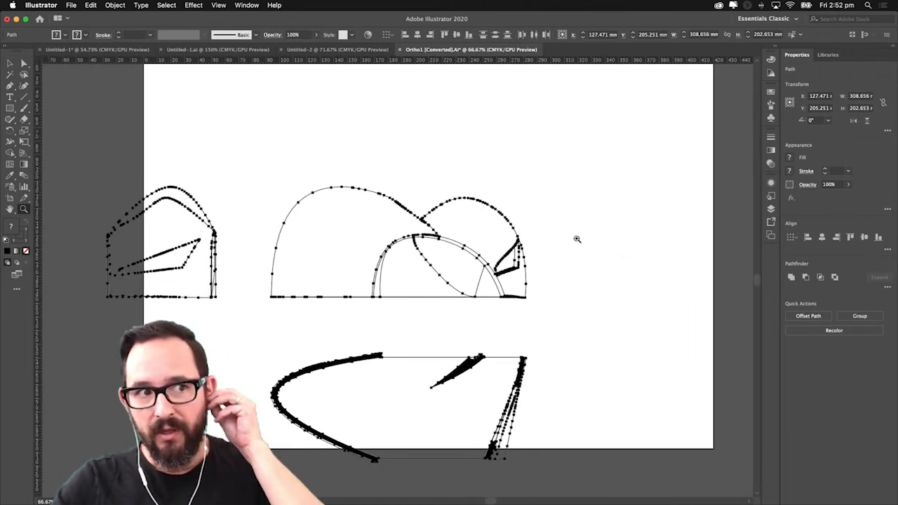
{"action": "left_click", "coordinate": [10, 63]}
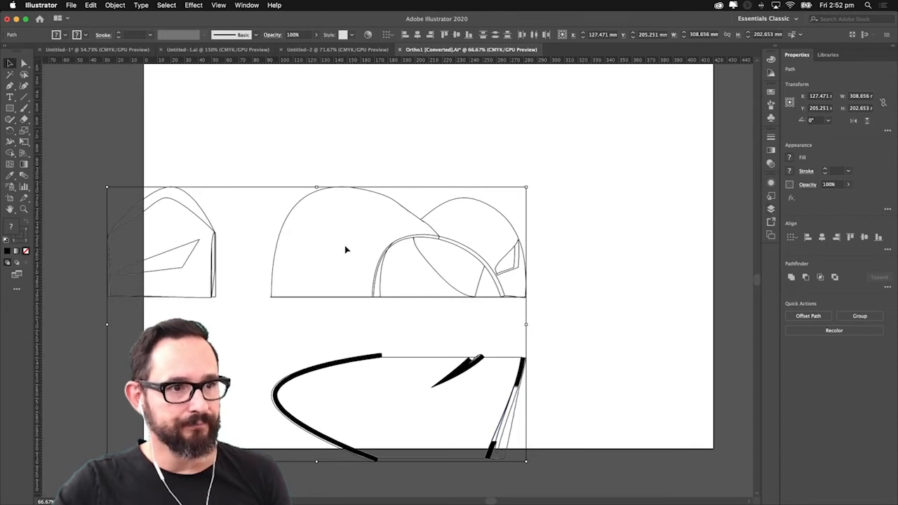
{"action": "right_click", "coordinate": [288, 213]}
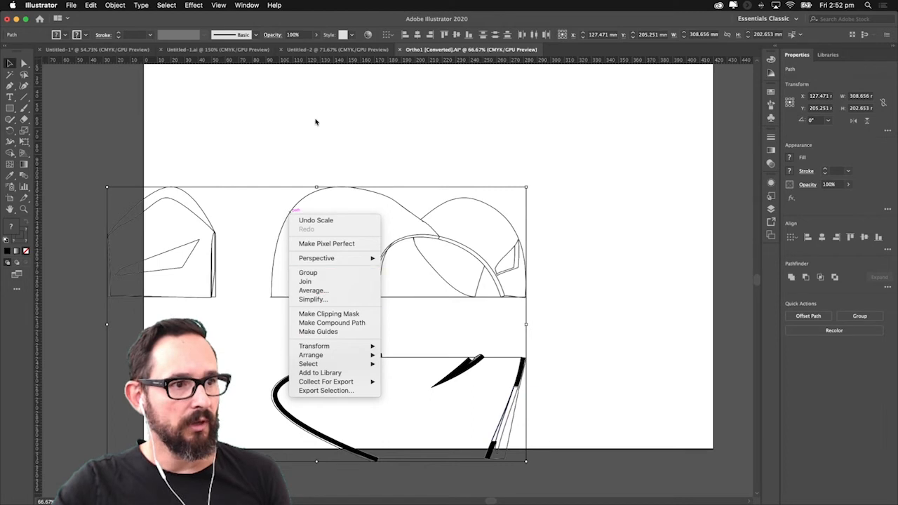
{"action": "left_click", "coordinate": [314, 151]}
{"action": "double_click", "coordinate": [304, 204]}
{"action": "key", "text": "Delete"}
{"action": "left_click_drag", "start_coordinate": [478, 288], "coordinate": [555, 321]}
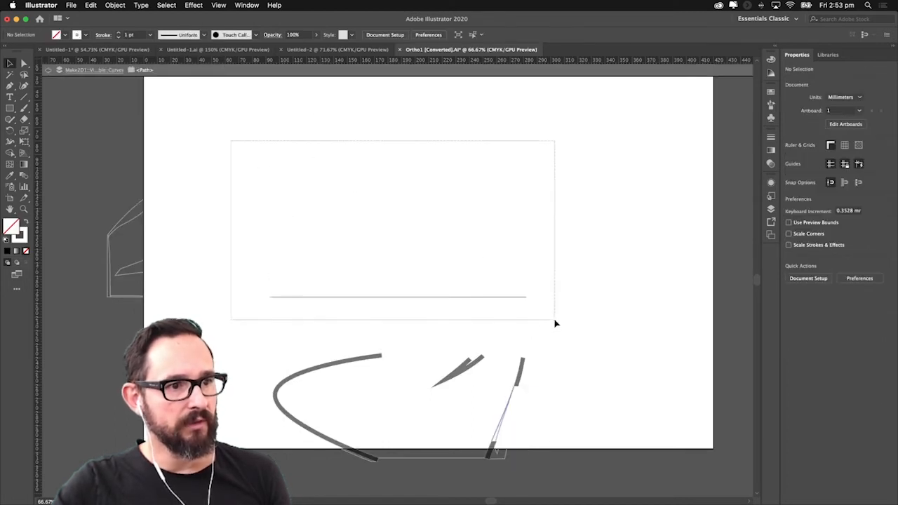
{"action": "key", "text": "Delete"}
{"action": "double_click", "coordinate": [368, 153]}
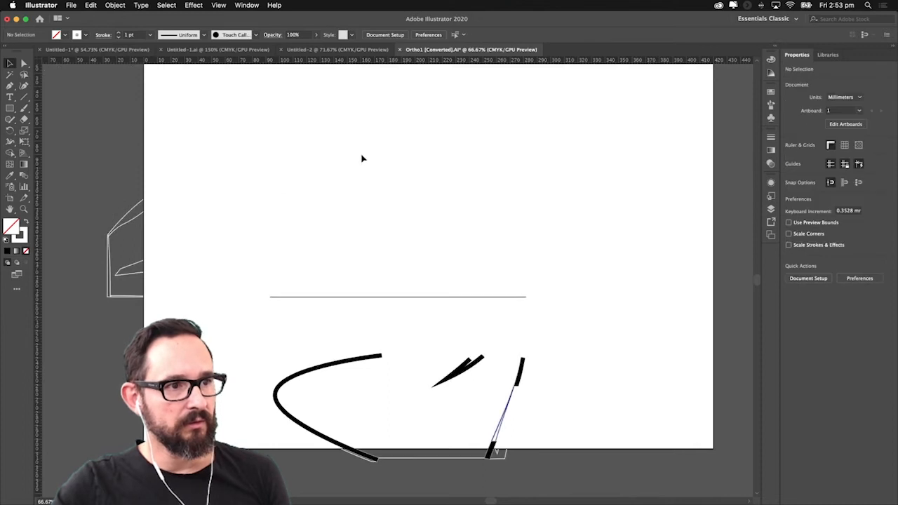
{"action": "left_click", "coordinate": [136, 218]}
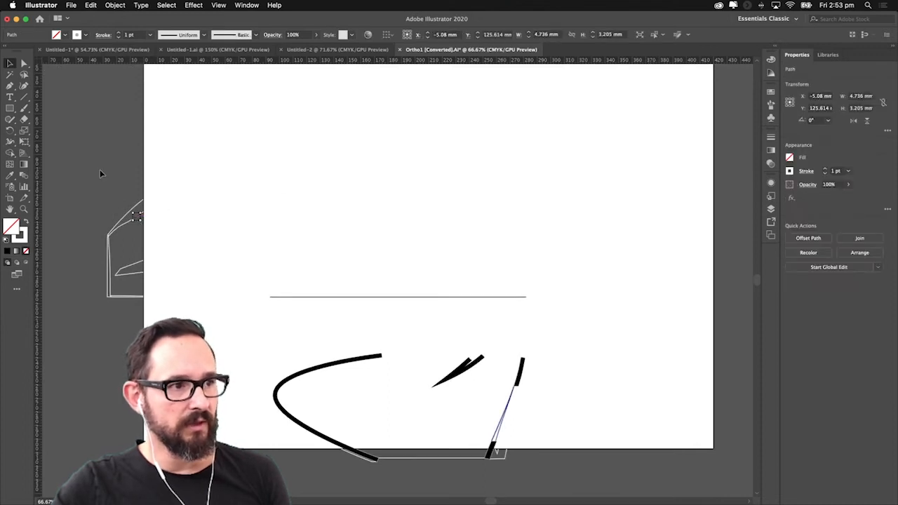
{"action": "left_click_drag", "start_coordinate": [73, 118], "coordinate": [539, 458]}
{"action": "right_click", "coordinate": [391, 247]}
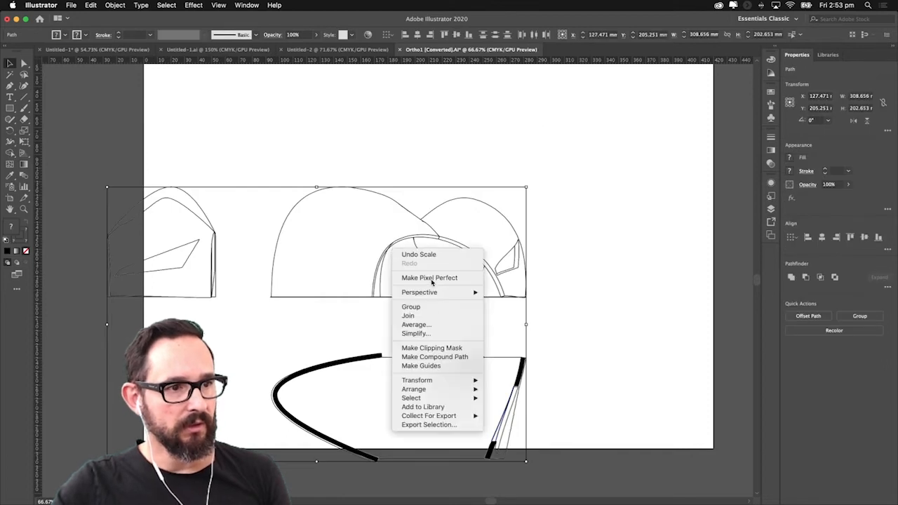
{"action": "left_click", "coordinate": [616, 272]}
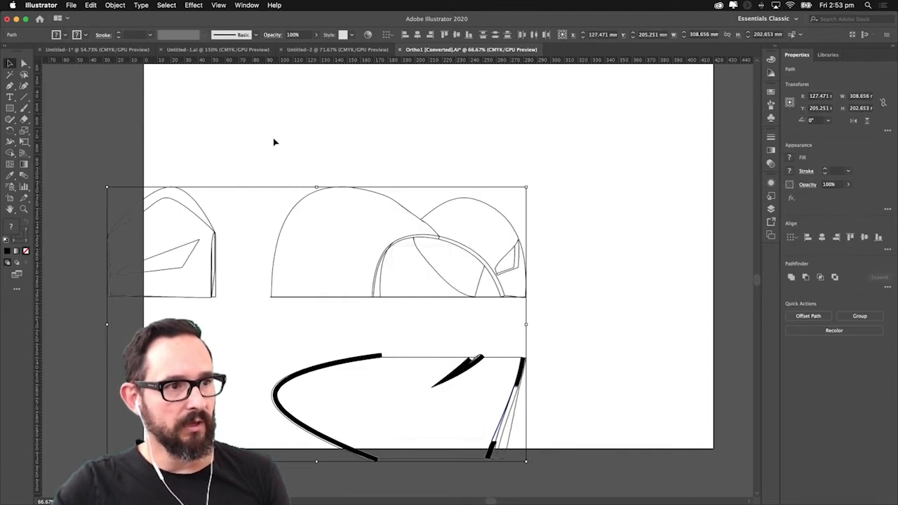
- Move the side view linework to the artboard's upper right corner and group it
{"action": "left_click", "coordinate": [259, 103]}
{"action": "left_click_drag", "start_coordinate": [252, 96], "coordinate": [540, 288]}
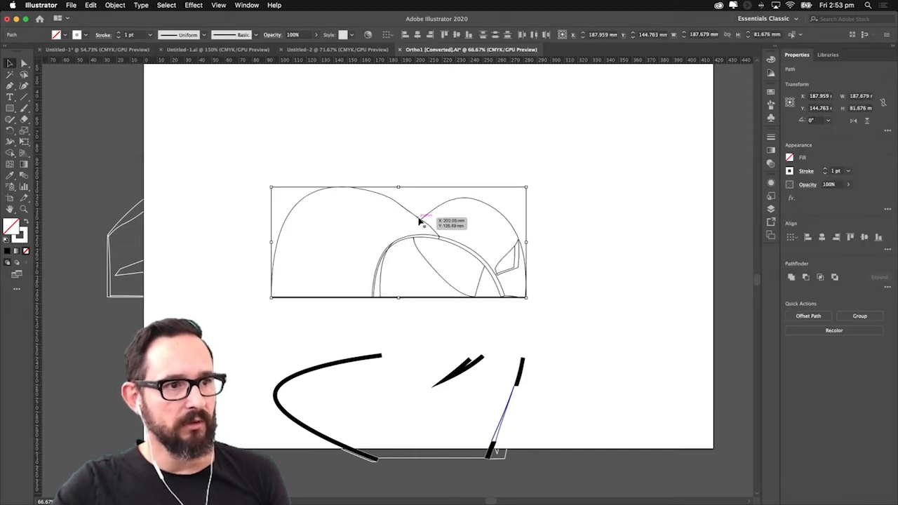
{"action": "left_click_drag", "start_coordinate": [423, 217], "coordinate": [573, 105]}
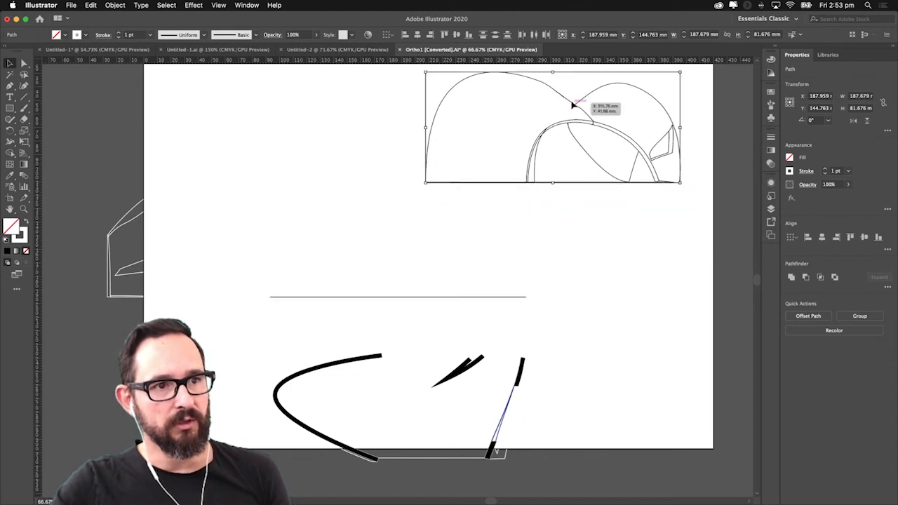
{"action": "right_click", "coordinate": [574, 105]}
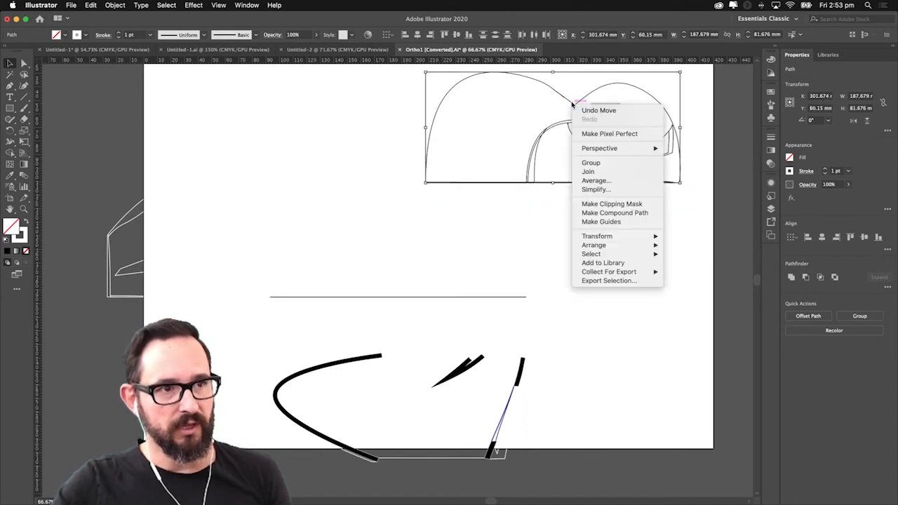
{"action": "left_click", "coordinate": [589, 164]}
{"action": "key", "text": "Delete"}
- Group the end view linework that overhangs the artboard's left edge and move it into the artboard's upper left area
{"action": "left_click_drag", "start_coordinate": [68, 109], "coordinate": [468, 335]}
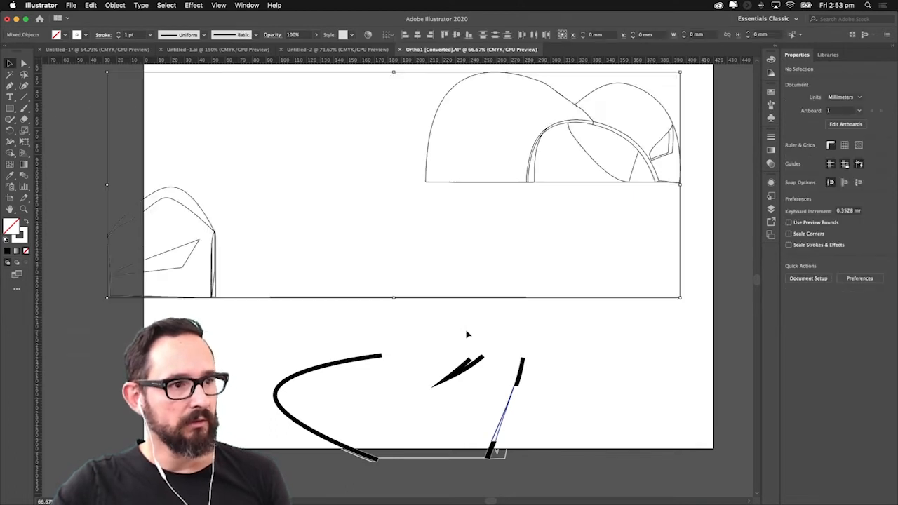
{"action": "key", "text": "Delete"}
{"action": "left_click_drag", "start_coordinate": [146, 355], "coordinate": [295, 153]}
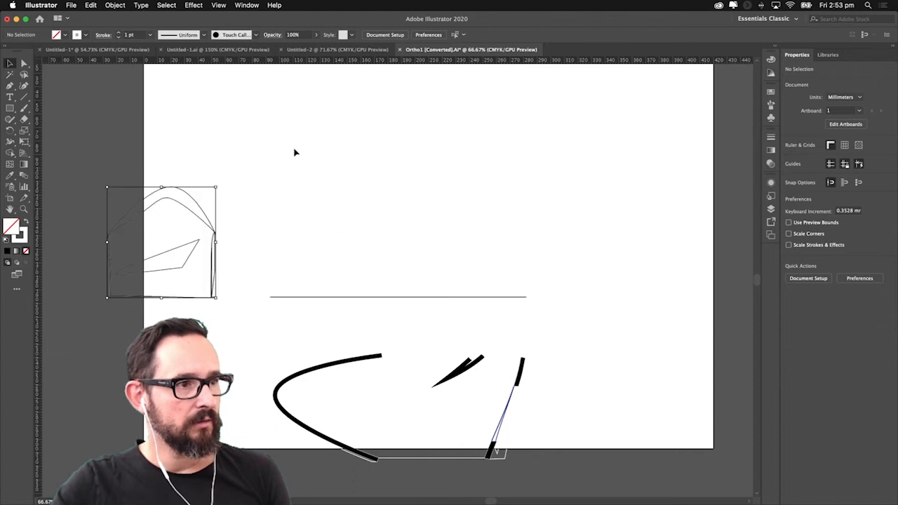
{"action": "right_click", "coordinate": [205, 220]}
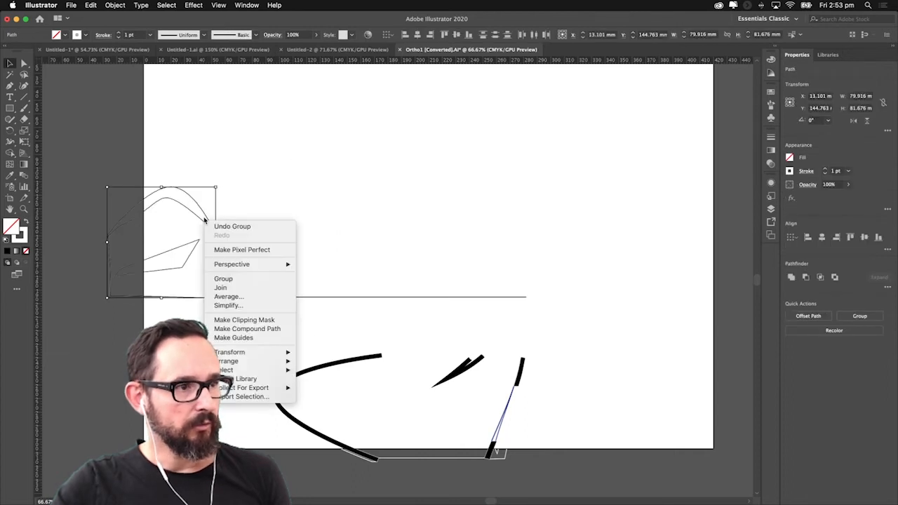
{"action": "left_click", "coordinate": [244, 280]}
{"action": "left_click_drag", "start_coordinate": [193, 209], "coordinate": [274, 233]}
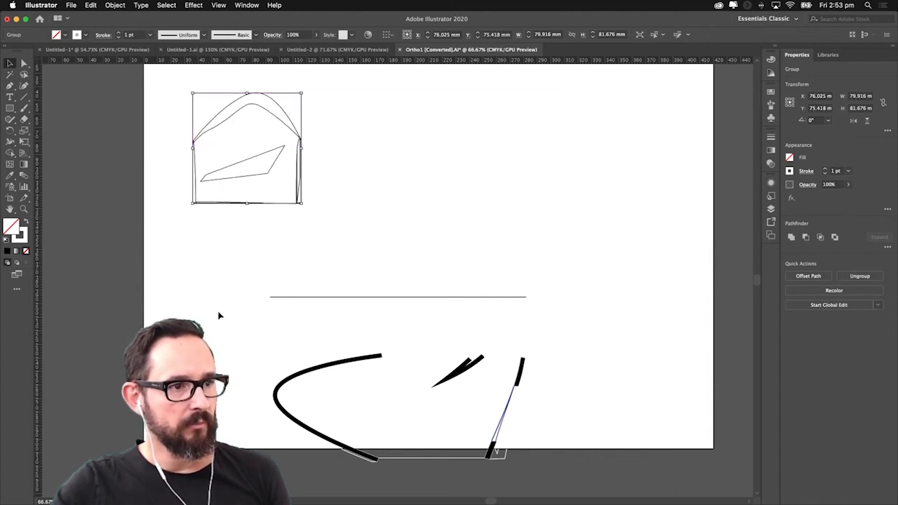
{"action": "key", "text": "Delete"}
{"action": "left_click_drag", "start_coordinate": [216, 309], "coordinate": [577, 492]}
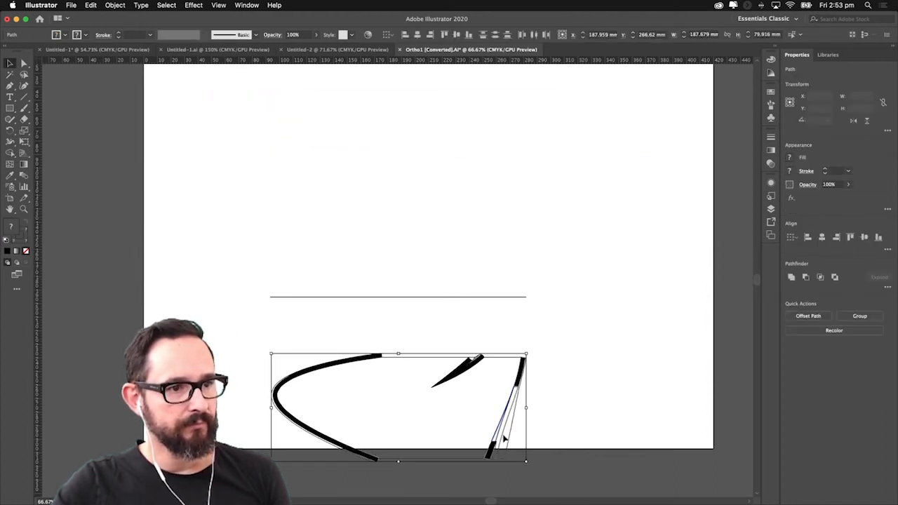
{"action": "right_click", "coordinate": [461, 378]}
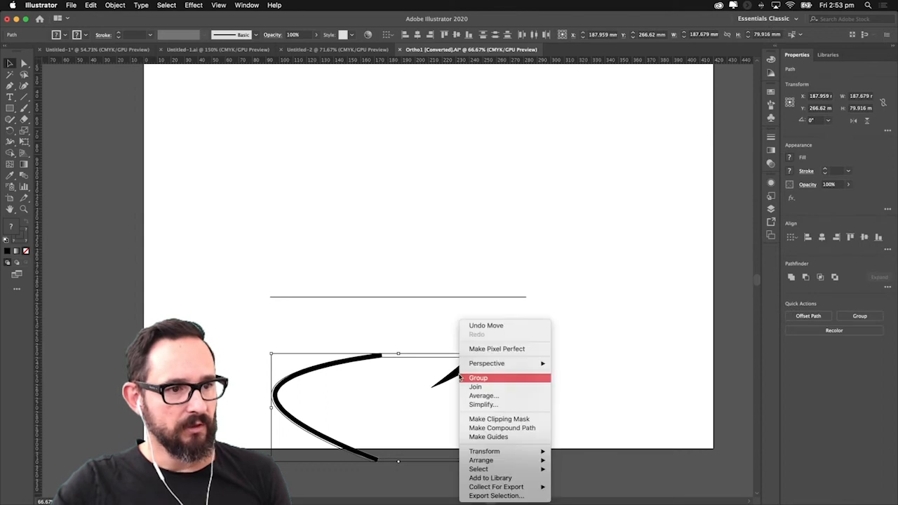
{"action": "left_click", "coordinate": [657, 372]}
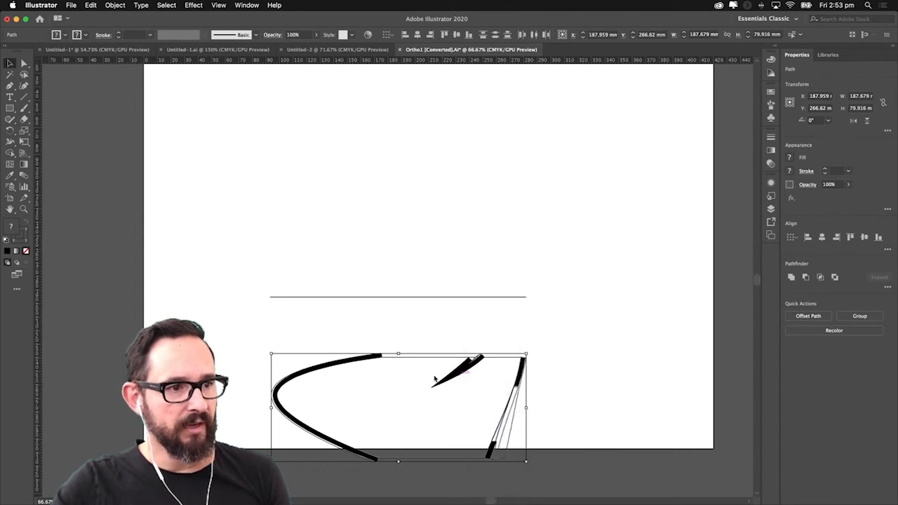
{"action": "left_click", "coordinate": [337, 341]}
{"action": "left_click", "coordinate": [341, 362]}
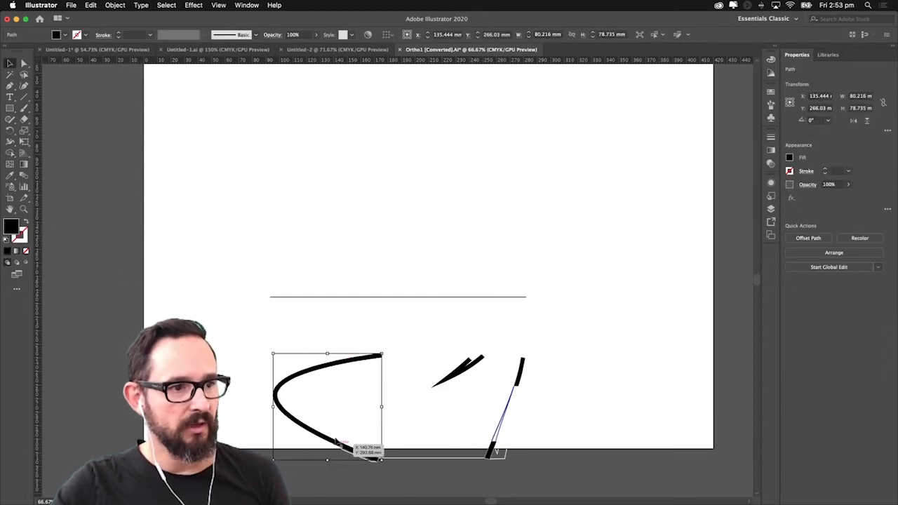
- Group the plan view linework, including its thick filled curves, and move it up fully onto the artboard, near the centre
{"action": "left_click_drag", "start_coordinate": [217, 300], "coordinate": [553, 483]}
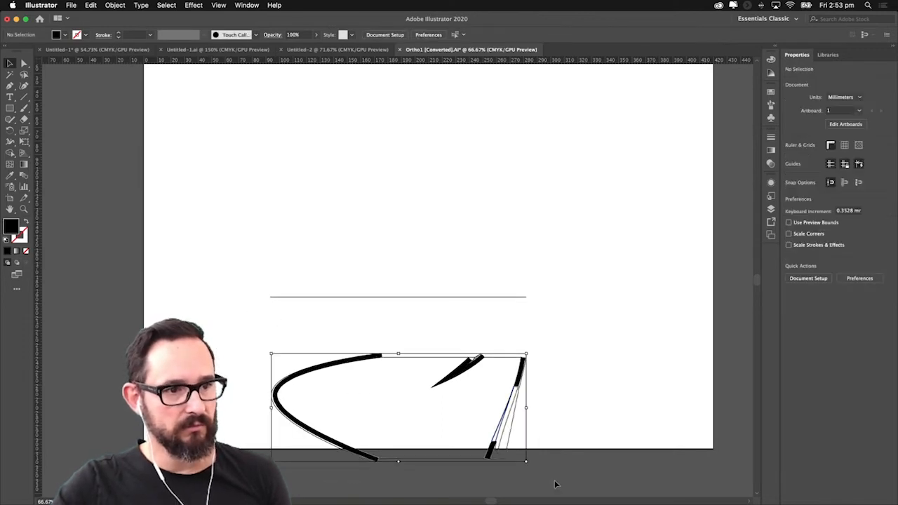
{"action": "right_click", "coordinate": [367, 362]}
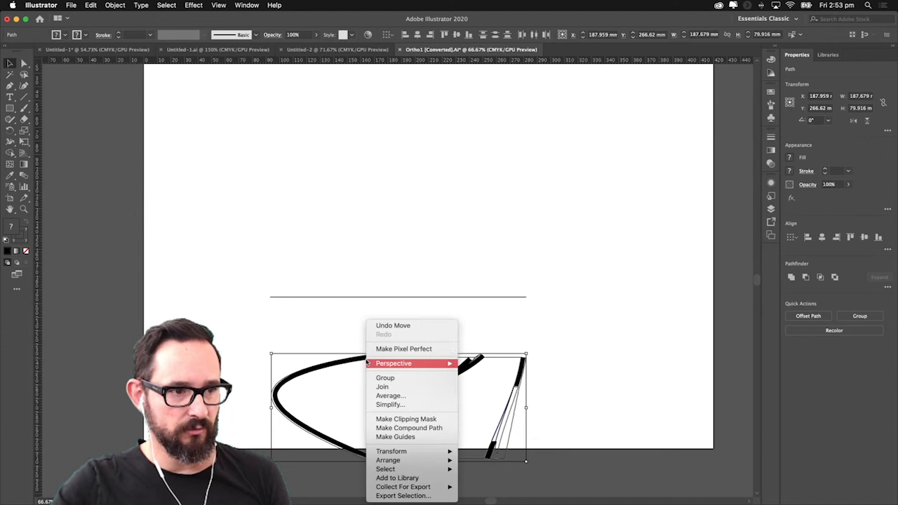
{"action": "left_click", "coordinate": [410, 377]}
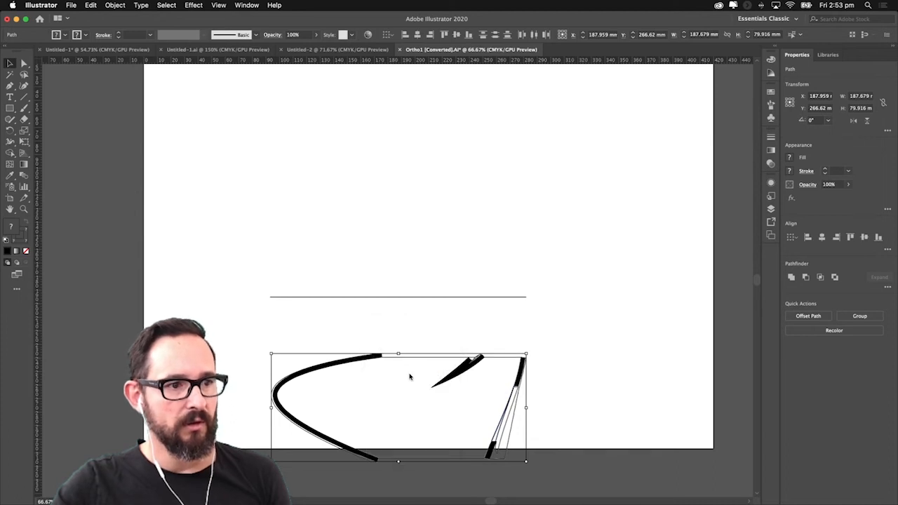
{"action": "left_click", "coordinate": [438, 307]}
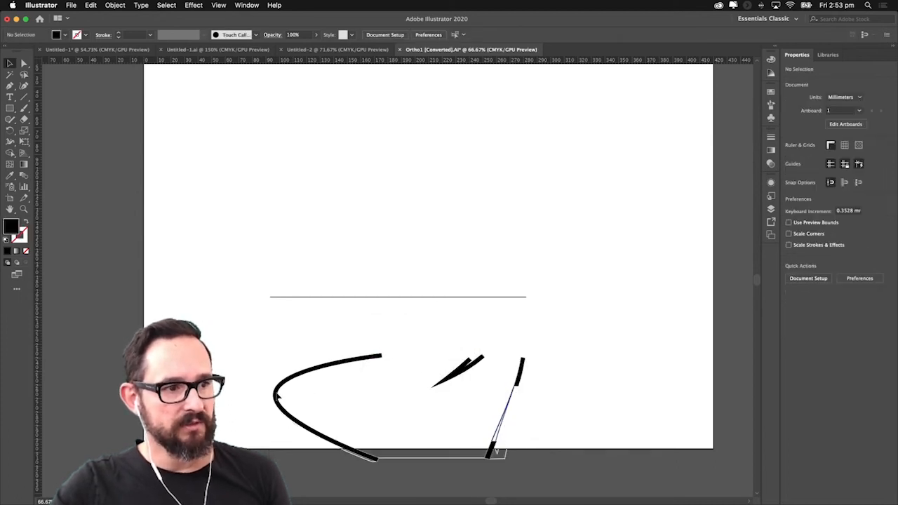
{"action": "left_click_drag", "start_coordinate": [276, 395], "coordinate": [307, 276]}
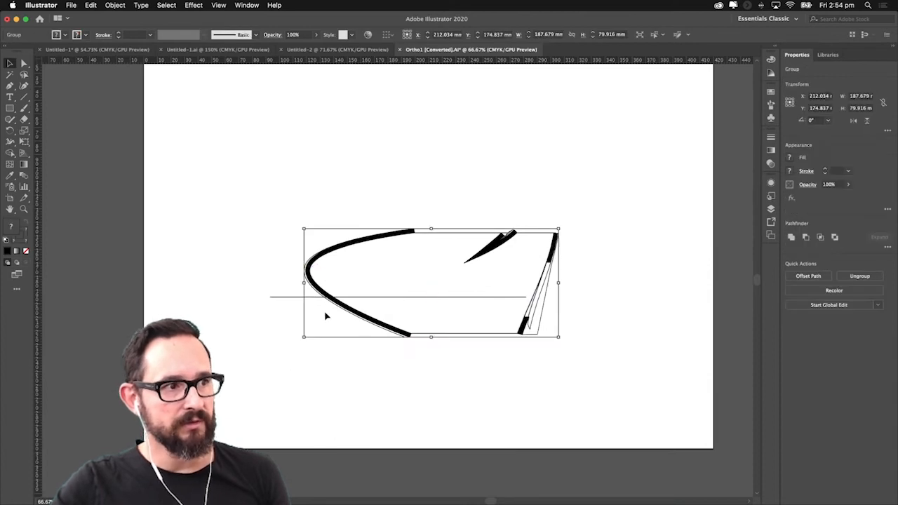
- Add two new artboards to the document
{"action": "left_click", "coordinate": [771, 235]}
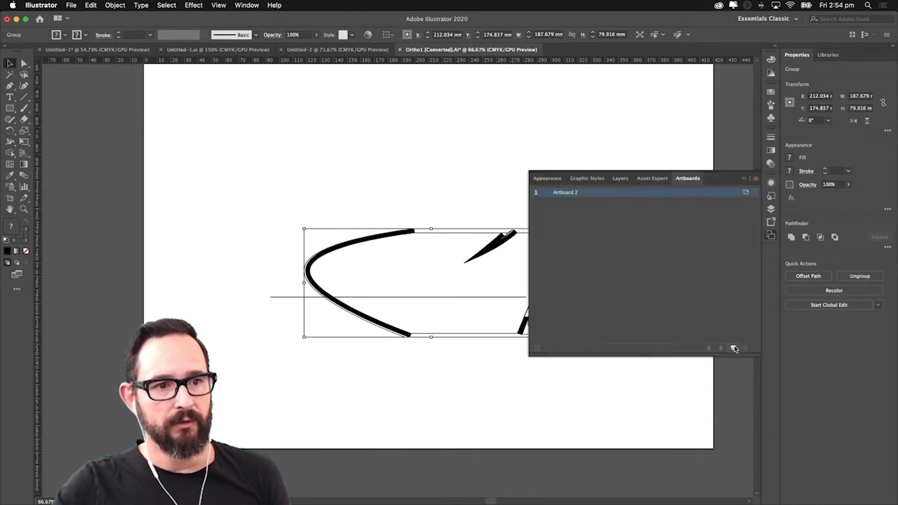
{"action": "left_click", "coordinate": [734, 349]}
{"action": "left_click", "coordinate": [734, 349]}
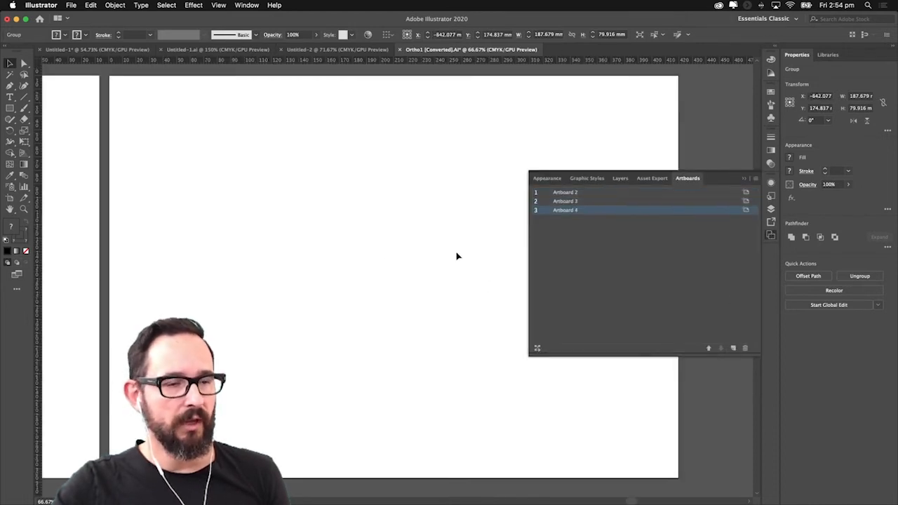
- Select the grouped end view and side view together and place them on the second artboard
{"action": "scroll", "coordinate": [281, 271], "scroll_direction": "left", "scroll_amount": 10}
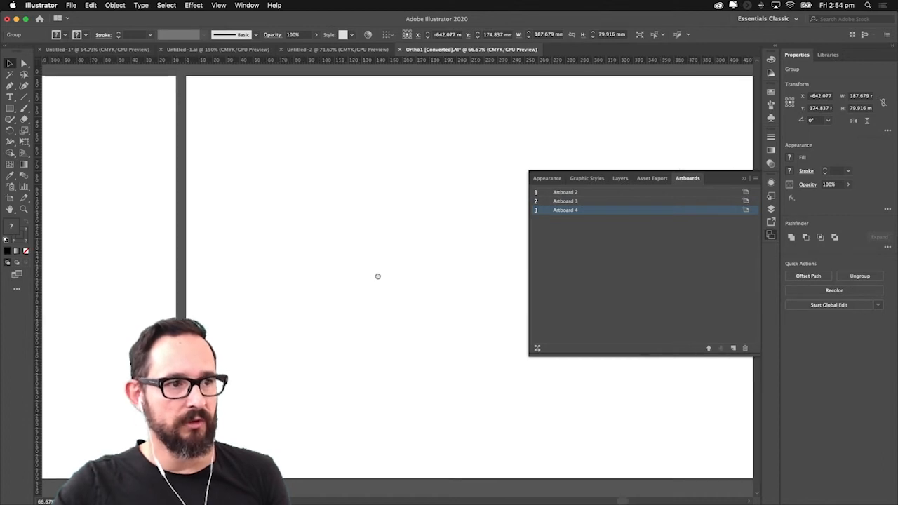
{"action": "left_click_drag", "start_coordinate": [260, 233], "coordinate": [466, 220]}
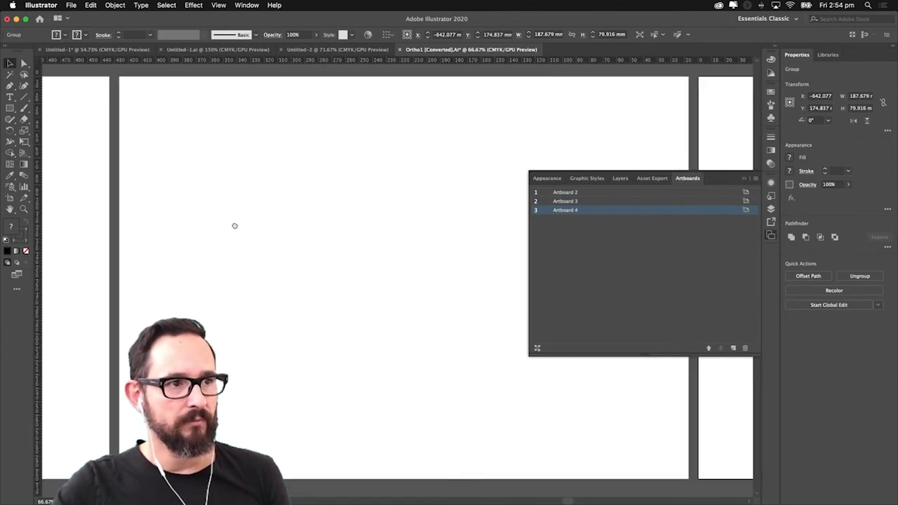
{"action": "left_click_drag", "start_coordinate": [235, 226], "coordinate": [455, 299]}
{"action": "left_click_drag", "start_coordinate": [346, 238], "coordinate": [421, 216]}
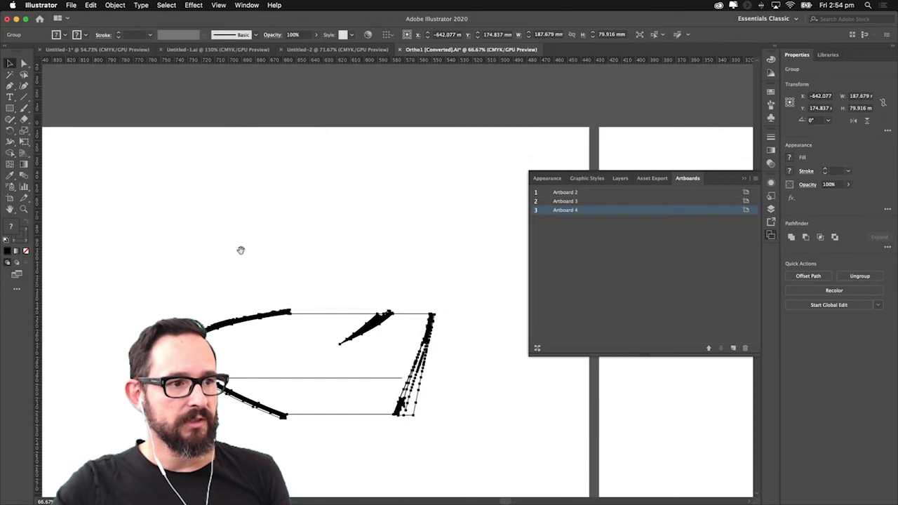
{"action": "left_click_drag", "start_coordinate": [240, 250], "coordinate": [349, 253]}
{"action": "left_click", "coordinate": [10, 63]}
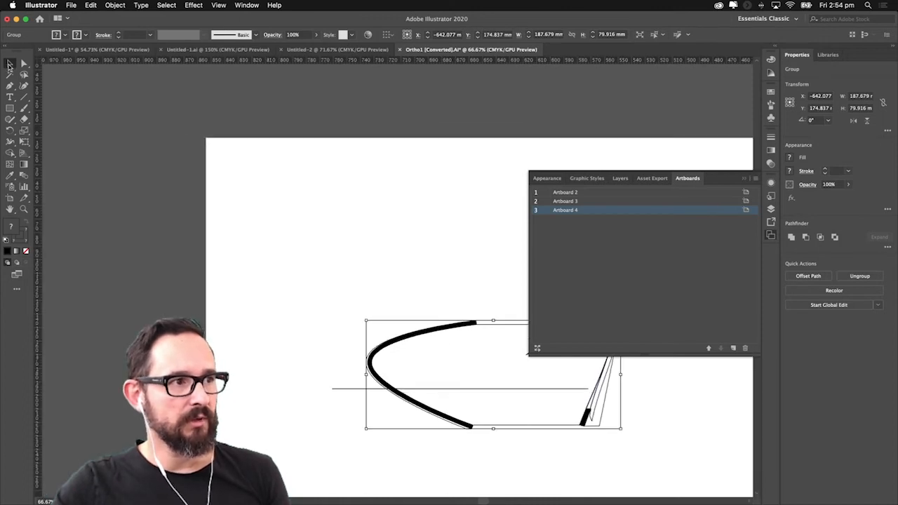
{"action": "left_click_drag", "start_coordinate": [161, 106], "coordinate": [500, 297]}
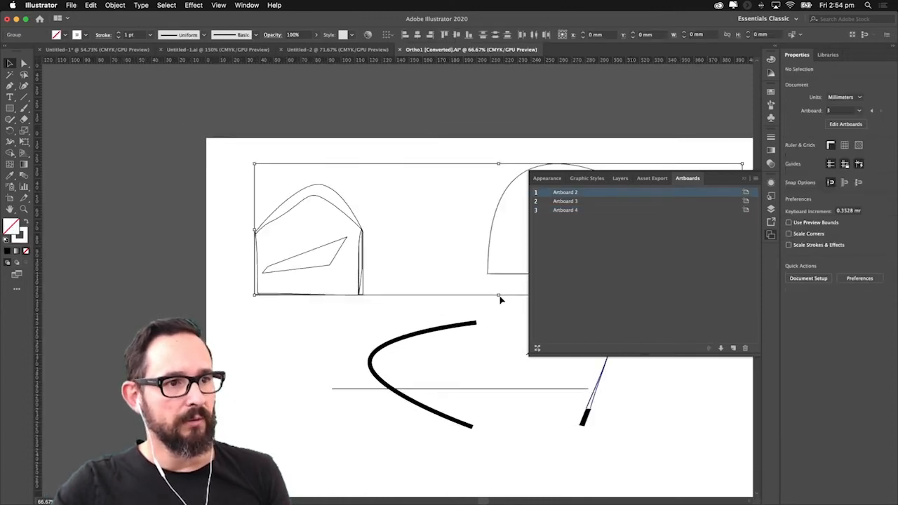
{"action": "left_click_drag", "start_coordinate": [421, 105], "coordinate": [279, 104]}
{"action": "key", "text": "Delete"}
{"action": "left_click_drag", "start_coordinate": [44, 92], "coordinate": [603, 305]}
{"action": "key", "text": "super+z"}
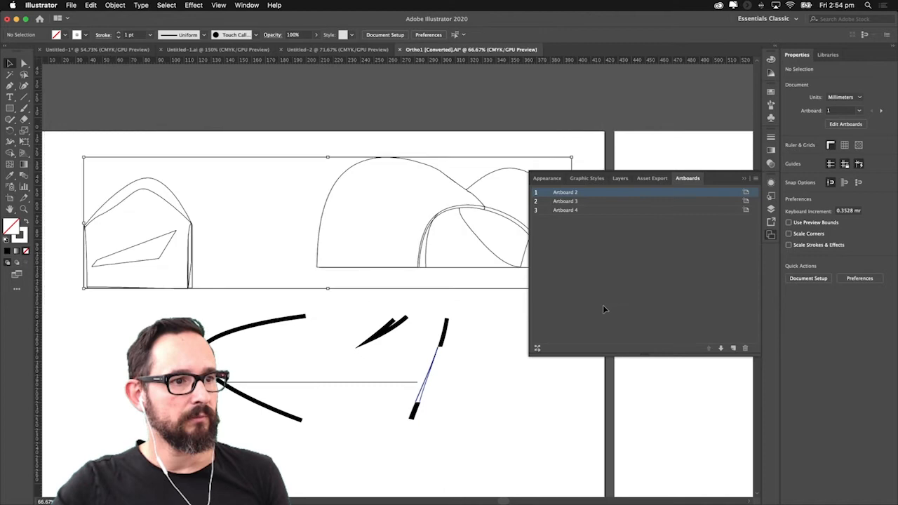
{"action": "left_click_drag", "start_coordinate": [144, 240], "coordinate": [711, 383]}
{"action": "key", "text": "space"}
{"action": "left_click_drag", "start_coordinate": [610, 372], "coordinate": [99, 303]}
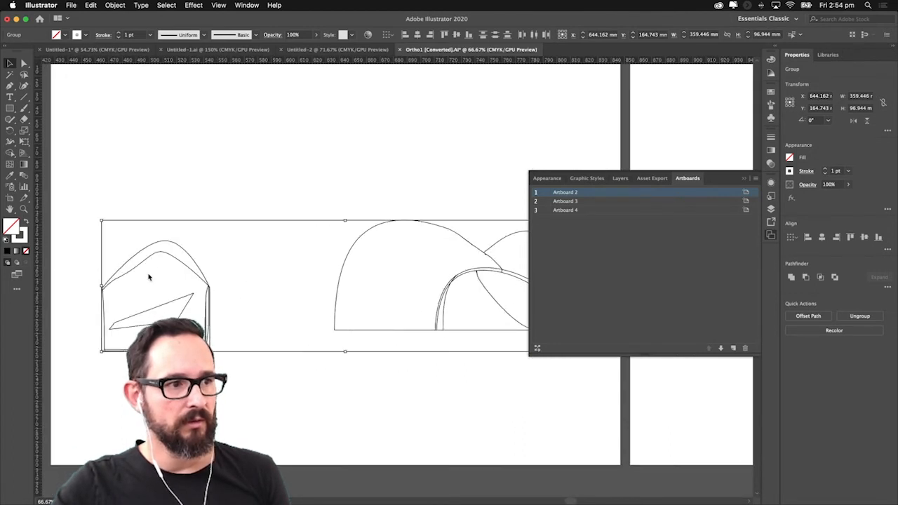
- Shift the end and side views across the second artboard, and move the side view group alone fully onto the third artboard
{"action": "key", "text": "shift+Page_Down"}
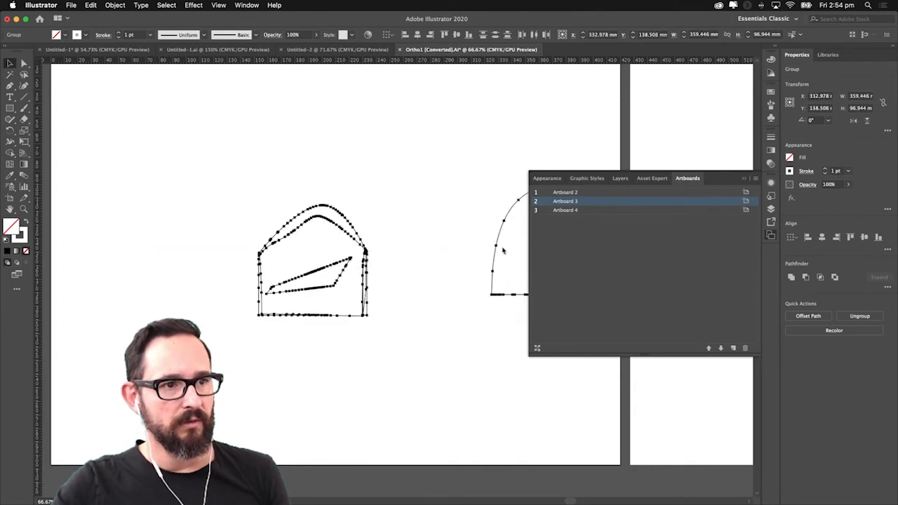
{"action": "left_click_drag", "start_coordinate": [274, 237], "coordinate": [105, 245]}
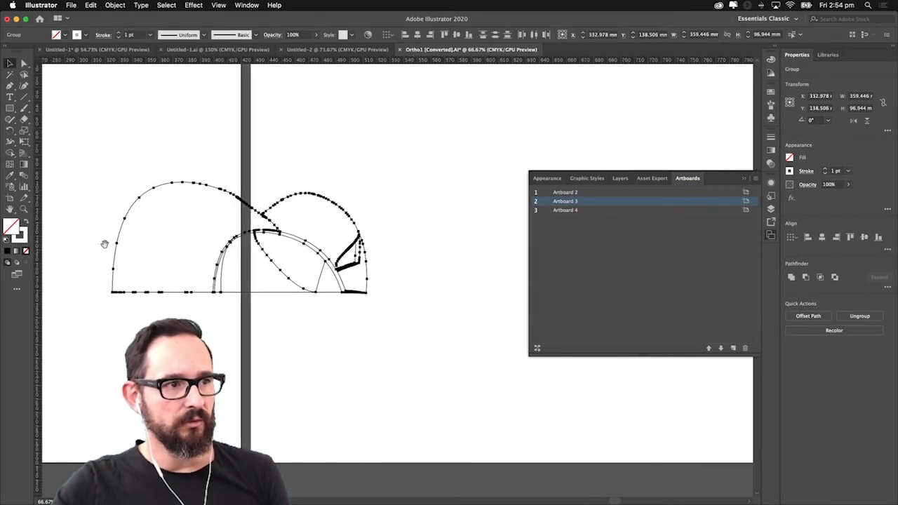
{"action": "left_click", "coordinate": [97, 130]}
{"action": "mouse_move", "coordinate": [98, 131]}
{"action": "left_mouse_down"}
{"action": "mouse_move", "coordinate": [365, 341]}
{"action": "mouse_move", "coordinate": [440, 341]}
{"action": "left_mouse_up"}
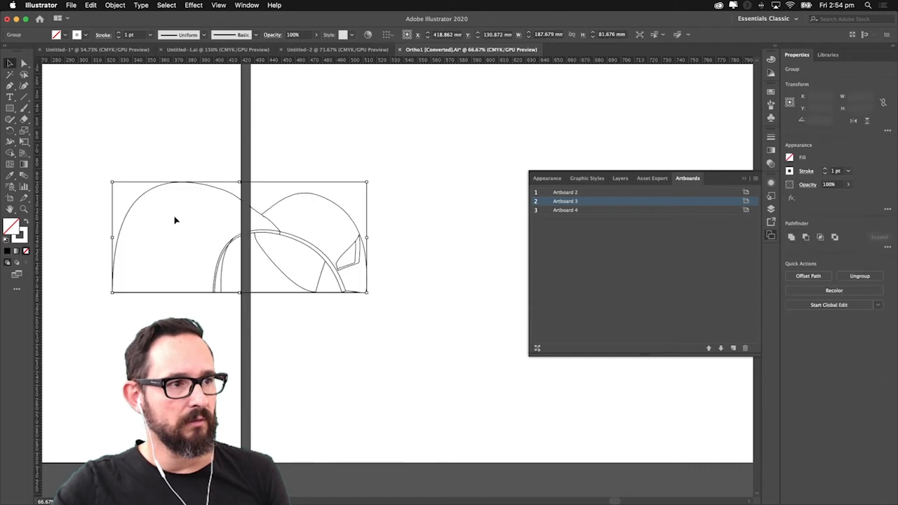
{"action": "left_click_drag", "start_coordinate": [148, 196], "coordinate": [419, 213]}
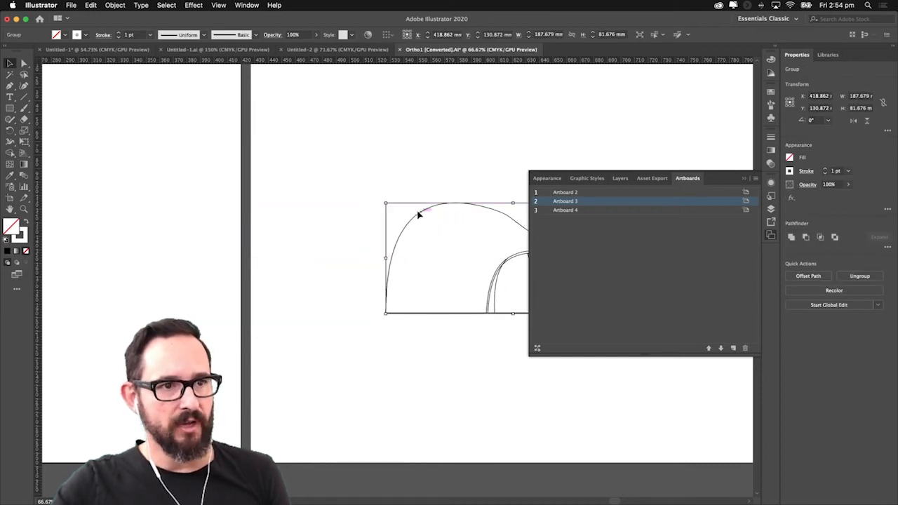
{"action": "left_click", "coordinate": [745, 181]}
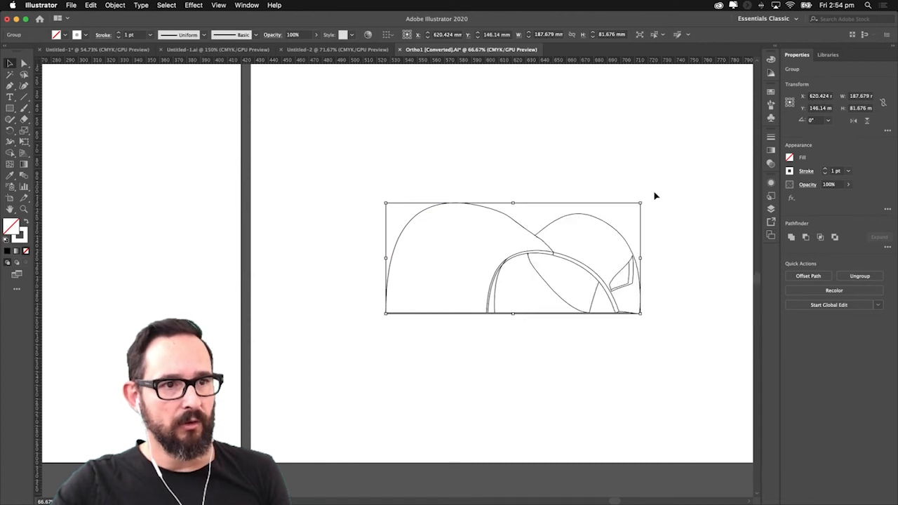
{"action": "key", "text": "super+x"}
- Move the plan view group on the first artboard up so it sits just above the horizontal reference line, and deselect it
{"action": "left_click_drag", "start_coordinate": [225, 210], "coordinate": [501, 211]}
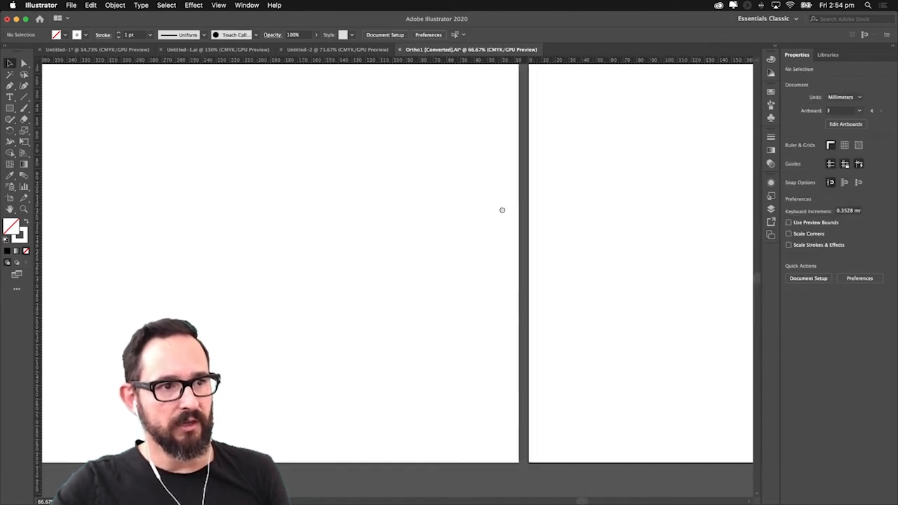
{"action": "left_click_drag", "start_coordinate": [218, 240], "coordinate": [351, 244]}
{"action": "left_click_drag", "start_coordinate": [297, 241], "coordinate": [597, 239]}
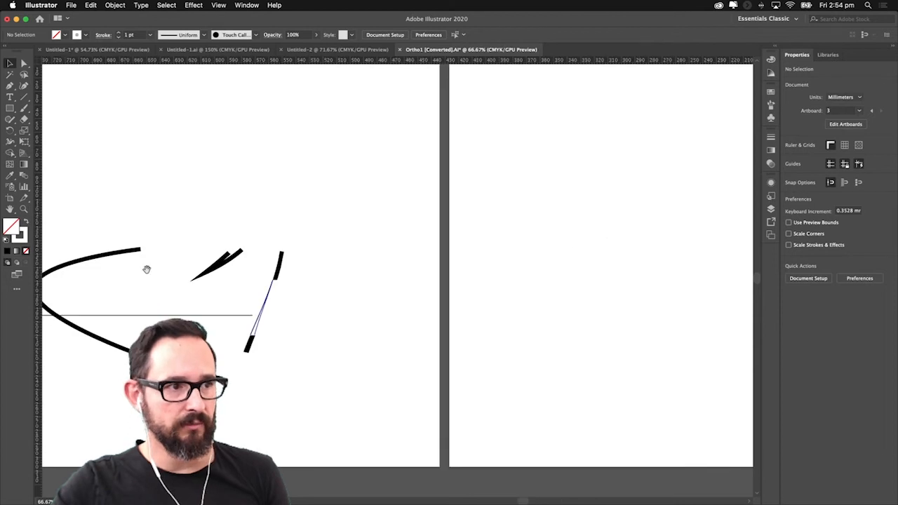
{"action": "left_click_drag", "start_coordinate": [391, 219], "coordinate": [395, 219]}
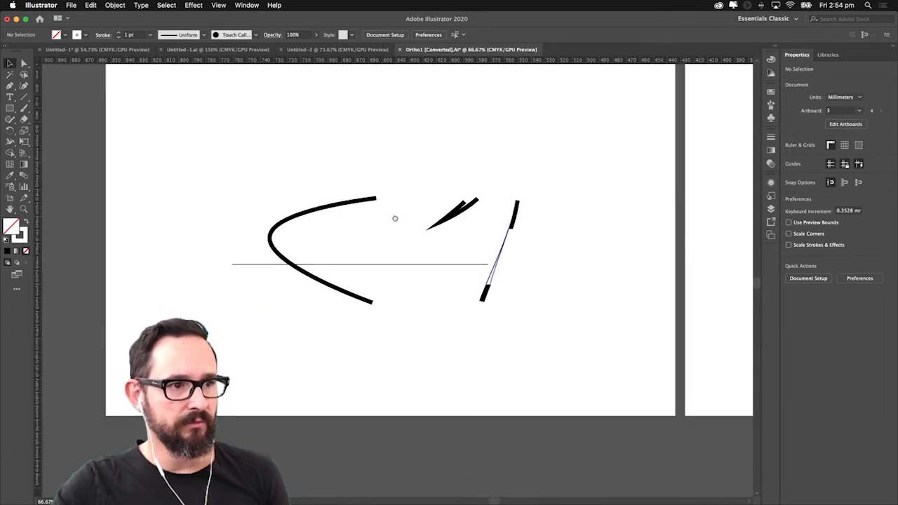
{"action": "left_click", "coordinate": [307, 212]}
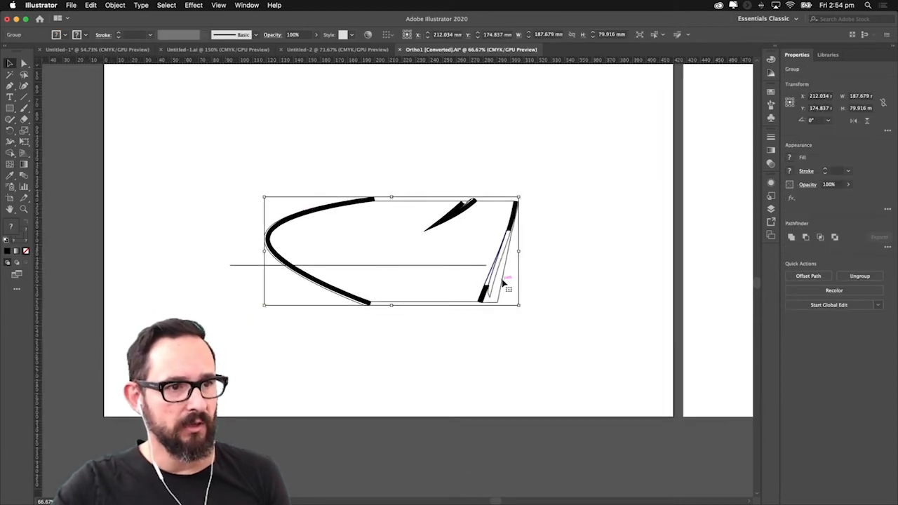
{"action": "left_click_drag", "start_coordinate": [494, 261], "coordinate": [494, 242]}
{"action": "key", "text": "super+shift+a"}
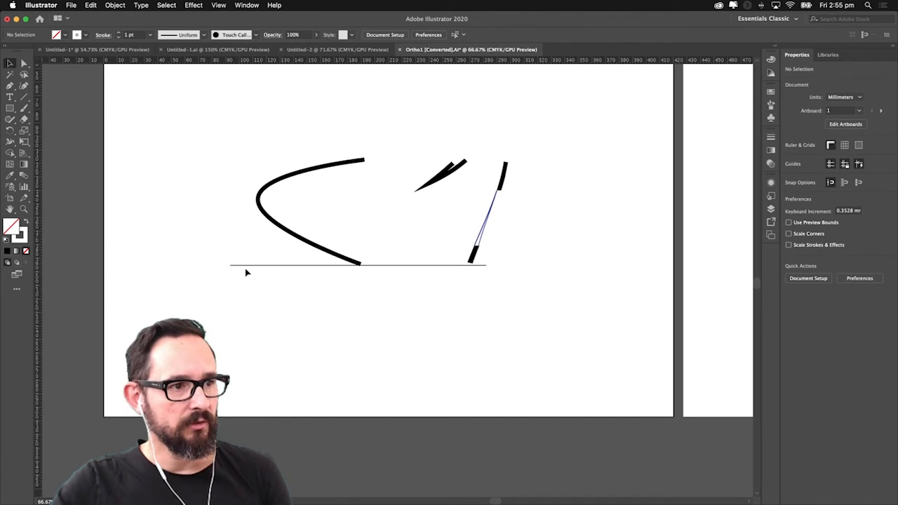
- Check which layer holds the horizontal reference line, and add a new layer above all existing layers
{"action": "left_click", "coordinate": [771, 209]}
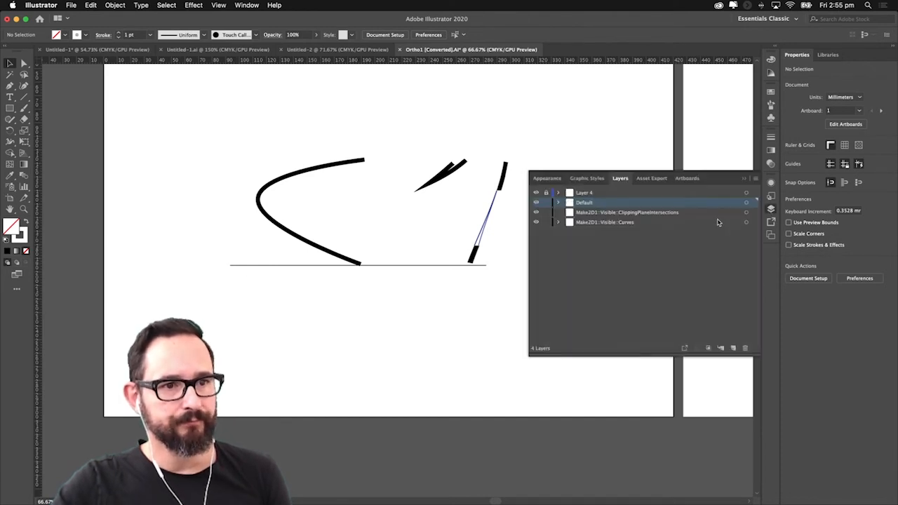
{"action": "left_click", "coordinate": [295, 265]}
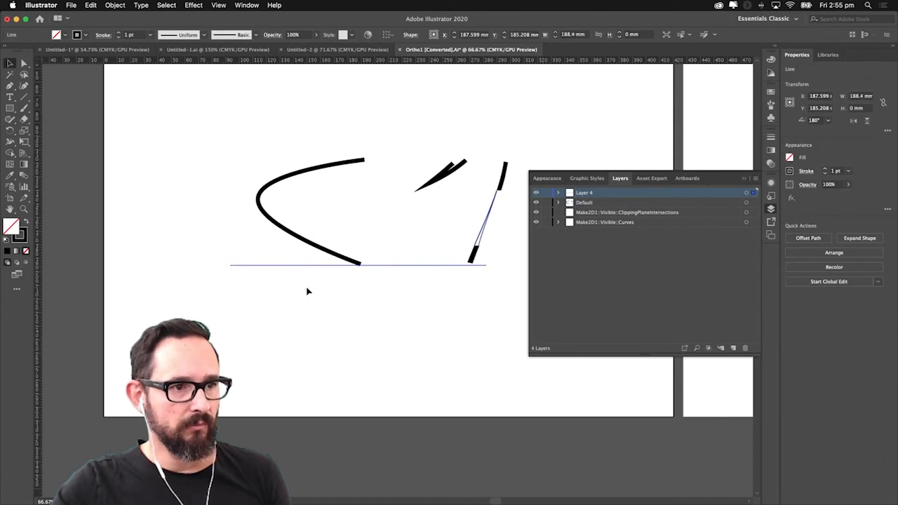
{"action": "left_click", "coordinate": [306, 290]}
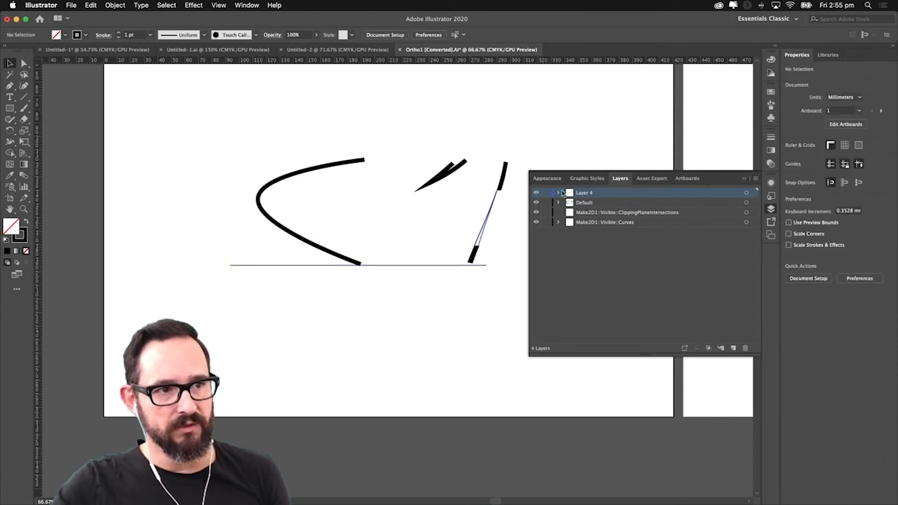
{"action": "left_click", "coordinate": [733, 349]}
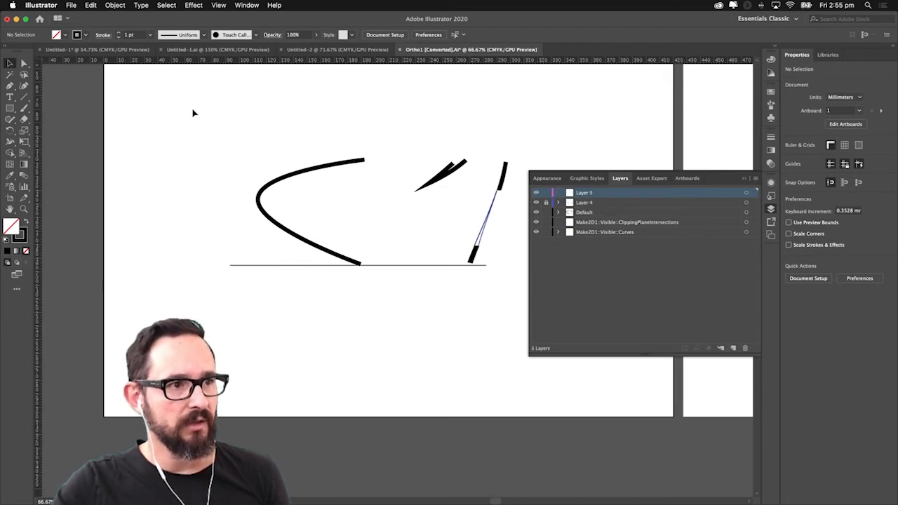
- Check the Default layer's contents by toggling its visibility, and ungroup the plan view group on the first artboard
{"action": "left_click", "coordinate": [592, 213]}
{"action": "left_click", "coordinate": [537, 213]}
{"action": "left_click", "coordinate": [537, 213]}
{"action": "left_click_drag", "start_coordinate": [208, 114], "coordinate": [508, 271]}
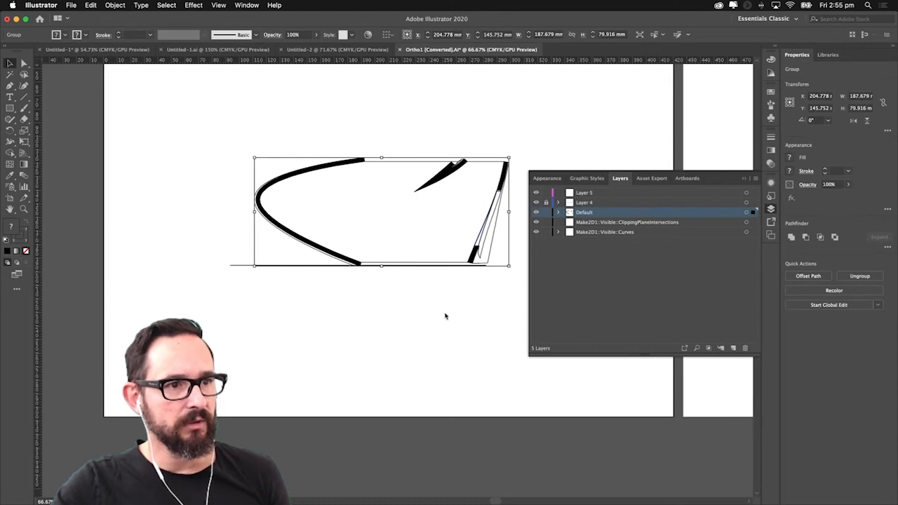
{"action": "right_click", "coordinate": [308, 171]}
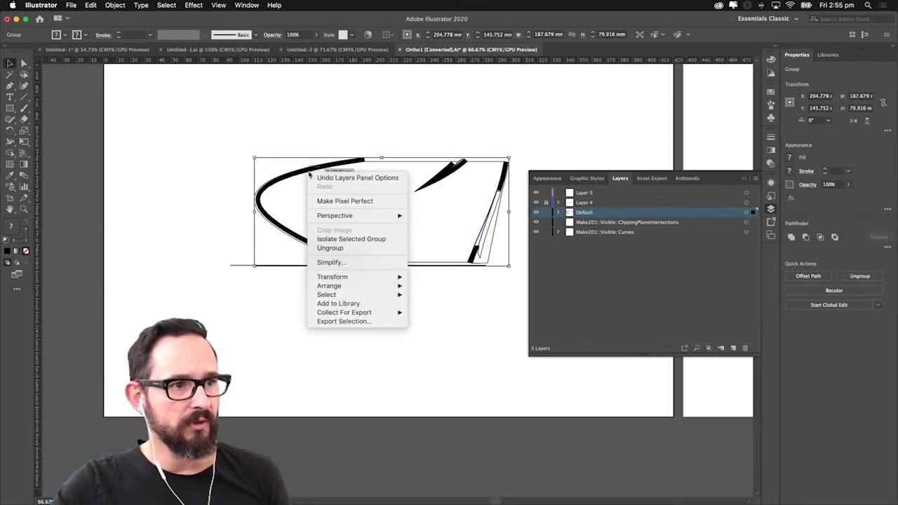
{"action": "left_click", "coordinate": [349, 249]}
{"action": "left_click", "coordinate": [329, 184]}
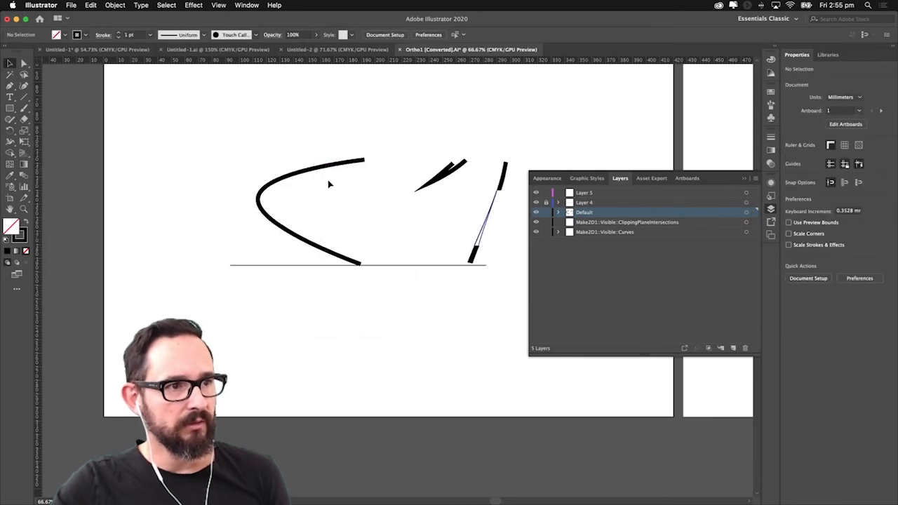
- Move the plan view's large curve, pointed shape and two short slanted pieces, all filled black, from the Default layer to Layer 5
{"action": "left_click", "coordinate": [331, 168]}
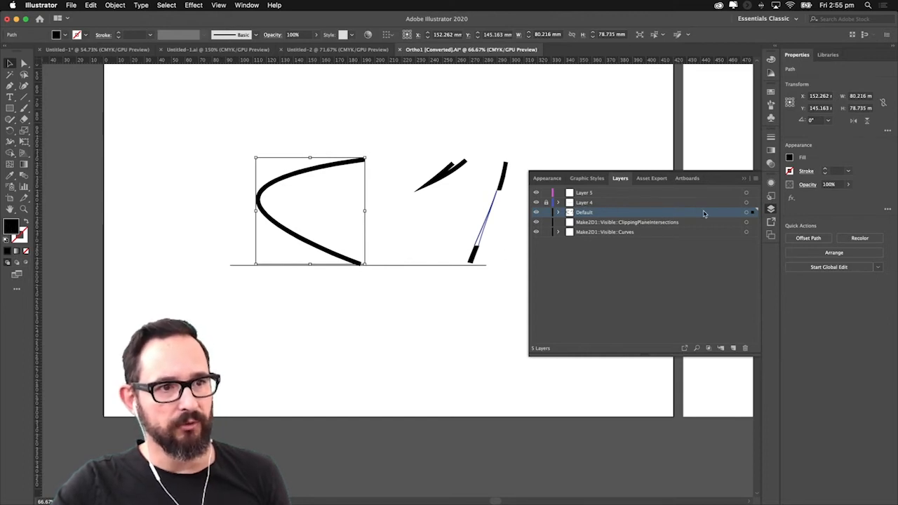
{"action": "left_click_drag", "start_coordinate": [758, 211], "coordinate": [753, 193]}
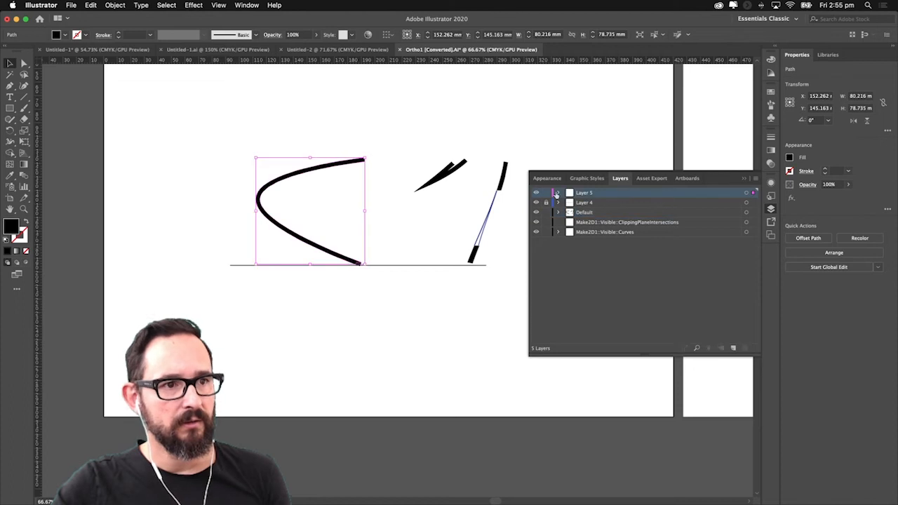
{"action": "left_click", "coordinate": [444, 176]}
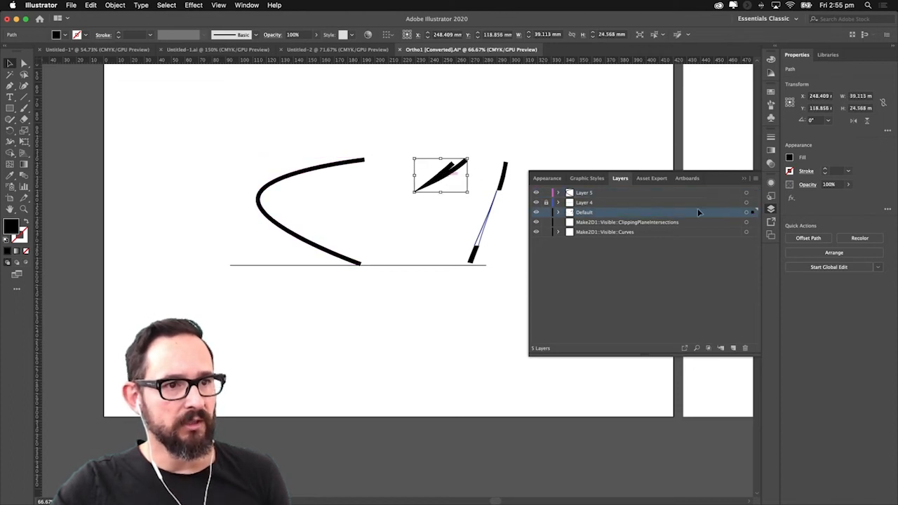
{"action": "left_click_drag", "start_coordinate": [754, 200], "coordinate": [754, 192]}
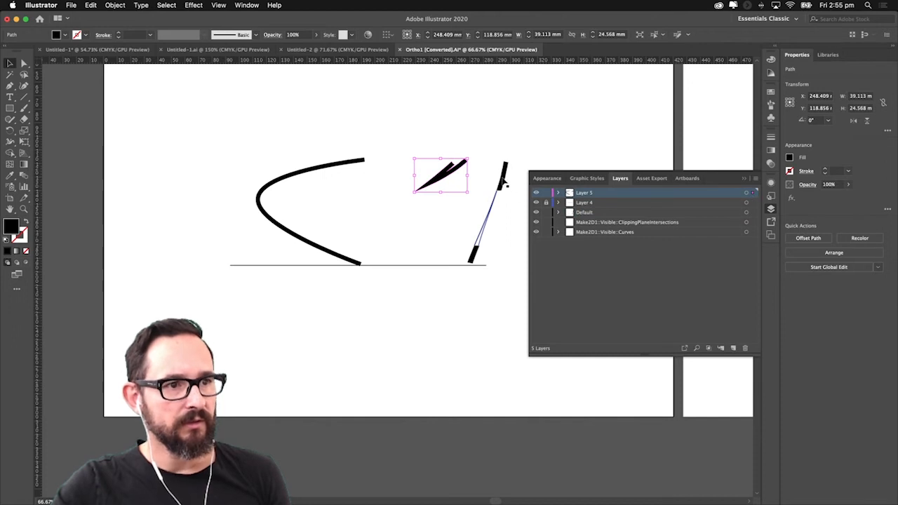
{"action": "left_click", "coordinate": [502, 179]}
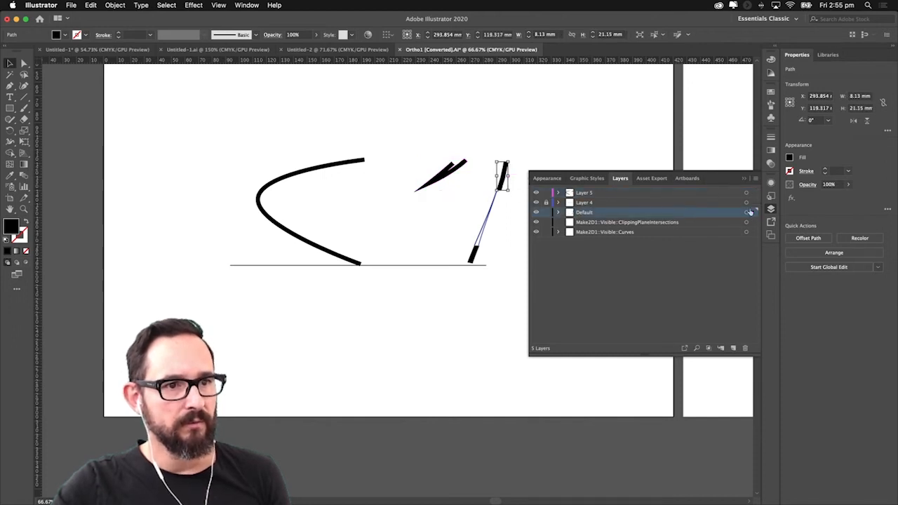
{"action": "left_click_drag", "start_coordinate": [758, 196], "coordinate": [755, 193]}
{"action": "left_click", "coordinate": [475, 254]}
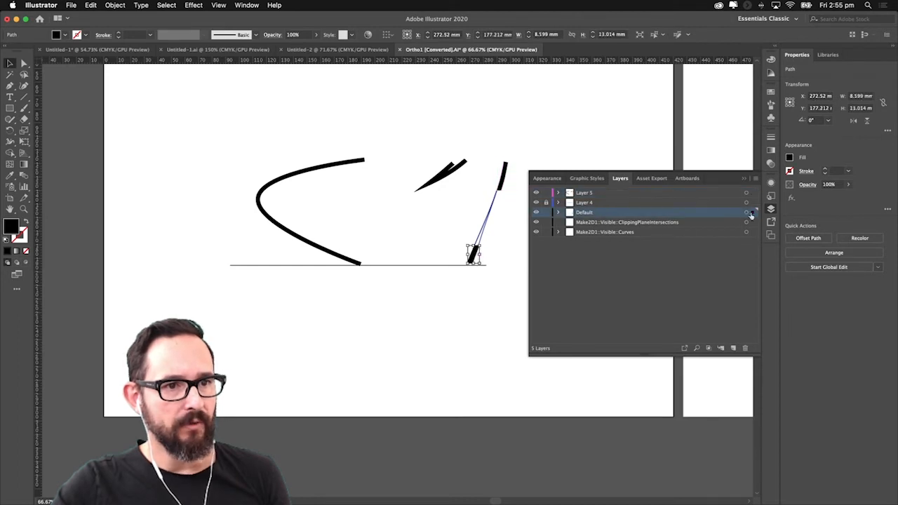
{"action": "left_click_drag", "start_coordinate": [755, 198], "coordinate": [754, 193]}
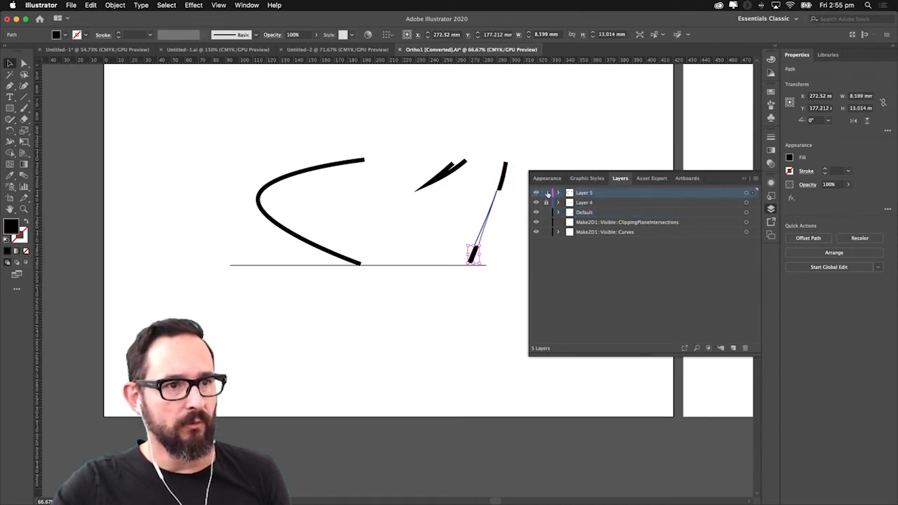
- Hide Layer 5 and move the small leftover black piece at the horizontal line from the Default layer onto it
{"action": "left_click", "coordinate": [536, 193]}
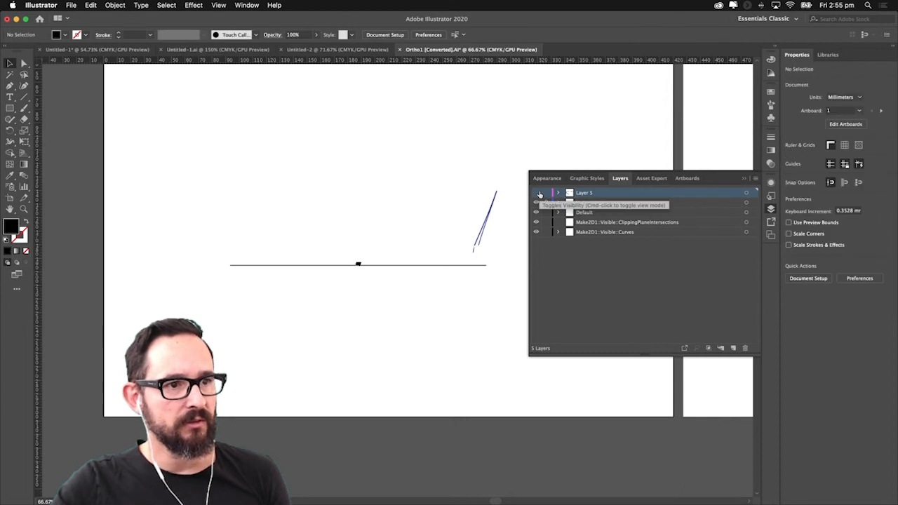
{"action": "left_click", "coordinate": [537, 193]}
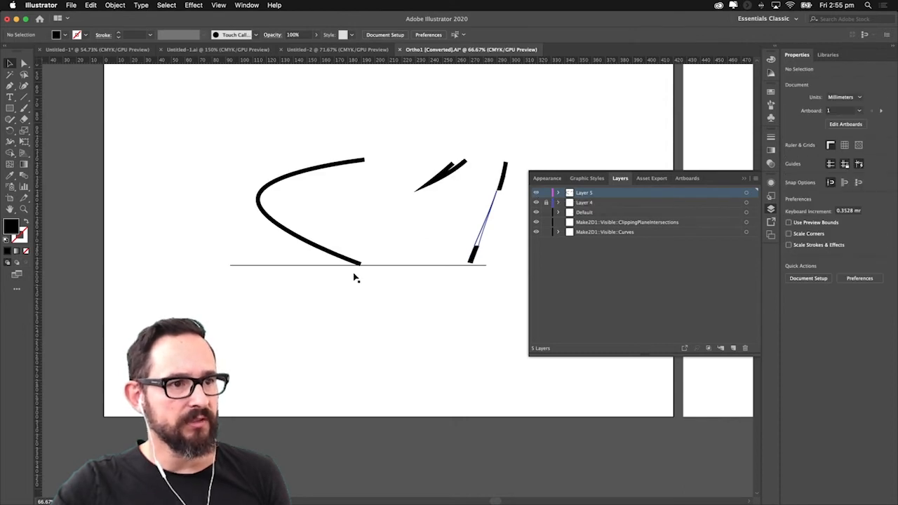
{"action": "left_click", "coordinate": [537, 194]}
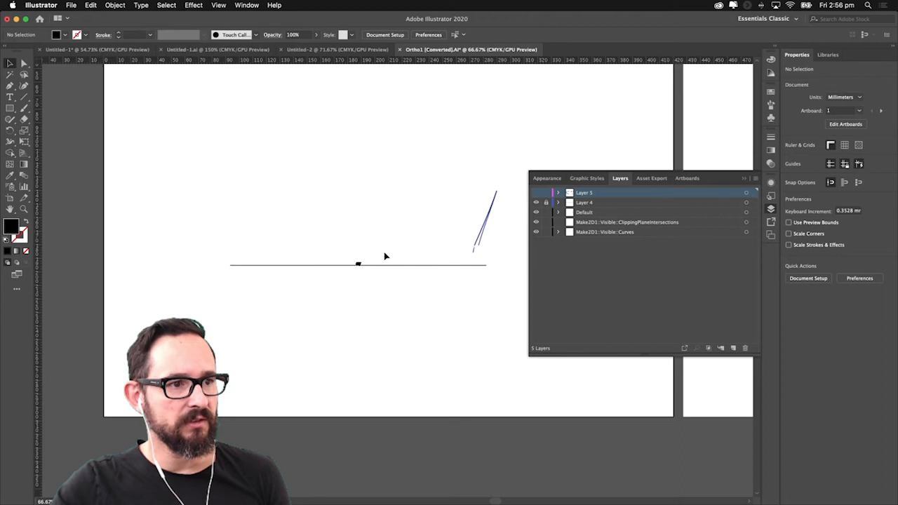
{"action": "left_click", "coordinate": [358, 265]}
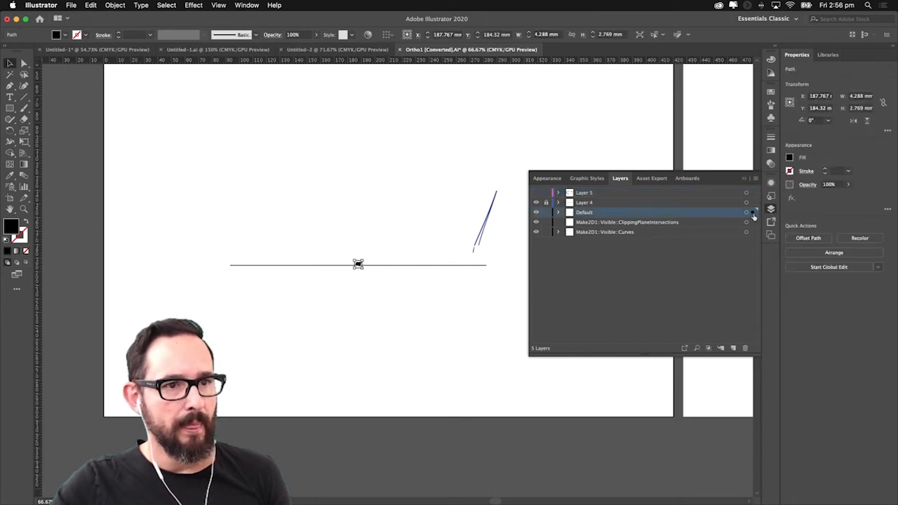
{"action": "left_click_drag", "start_coordinate": [757, 196], "coordinate": [755, 194]}
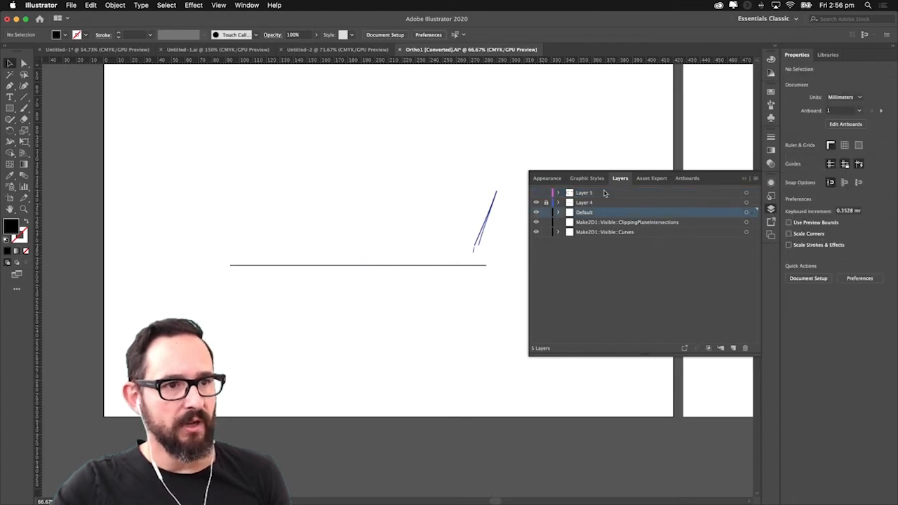
{"action": "left_click", "coordinate": [537, 193]}
{"action": "left_click", "coordinate": [537, 193]}
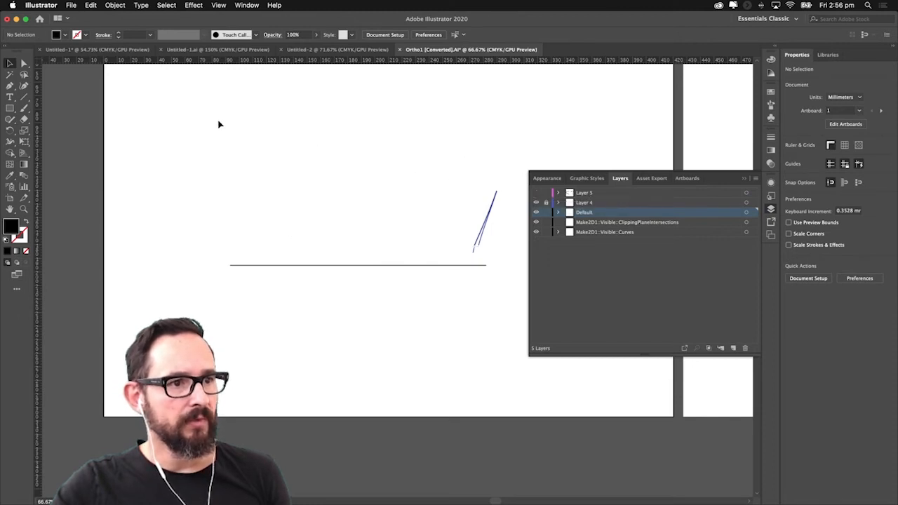
- Set the stroke colour of all the plan view's thin linework on the Default layer to blue 0078E5
{"action": "left_click_drag", "start_coordinate": [201, 121], "coordinate": [508, 292]}
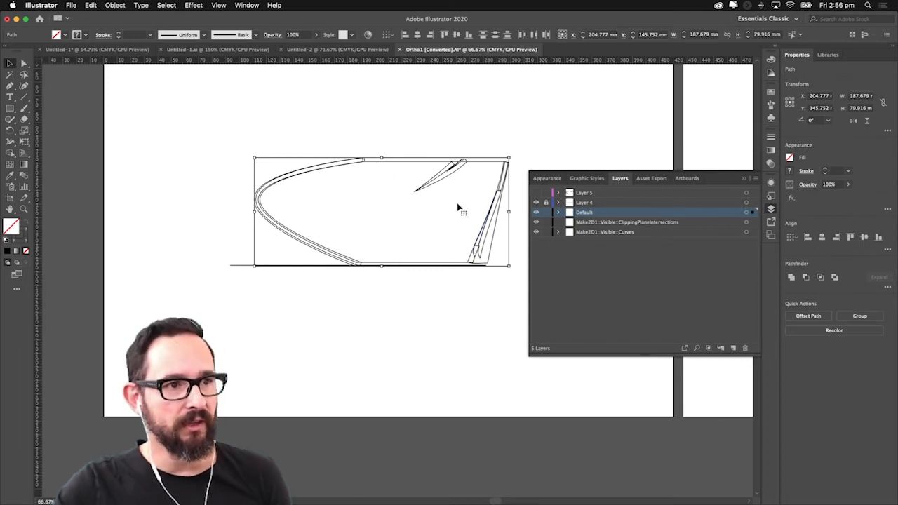
{"action": "key", "text": "Delete"}
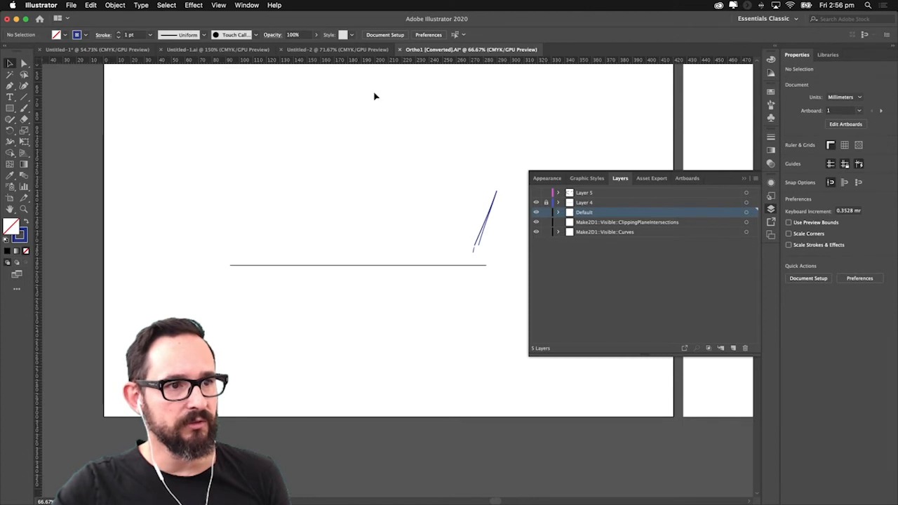
{"action": "left_click_drag", "start_coordinate": [181, 140], "coordinate": [527, 300]}
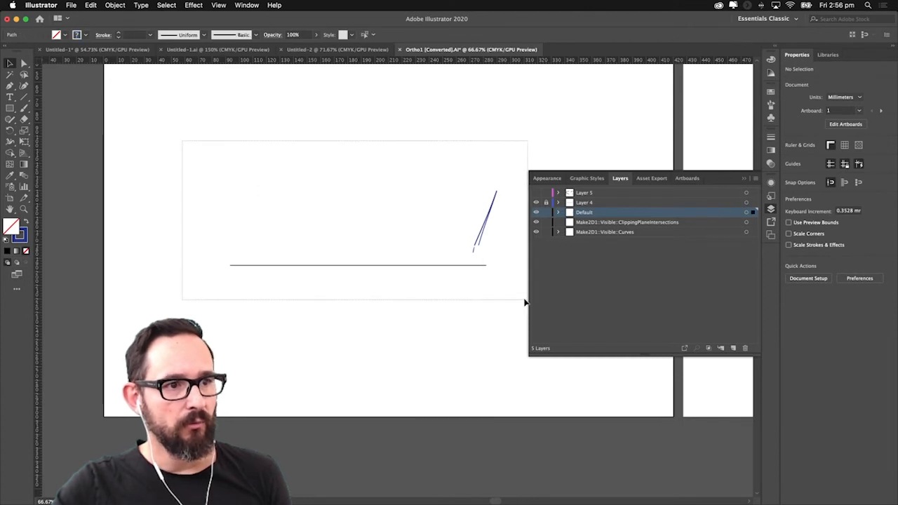
{"action": "double_click", "coordinate": [26, 242]}
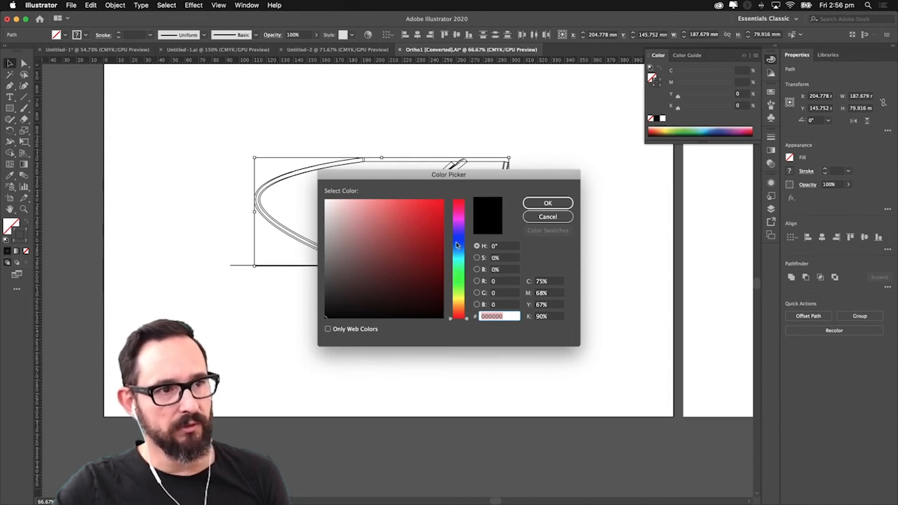
{"action": "left_click_drag", "start_coordinate": [463, 246], "coordinate": [464, 249]}
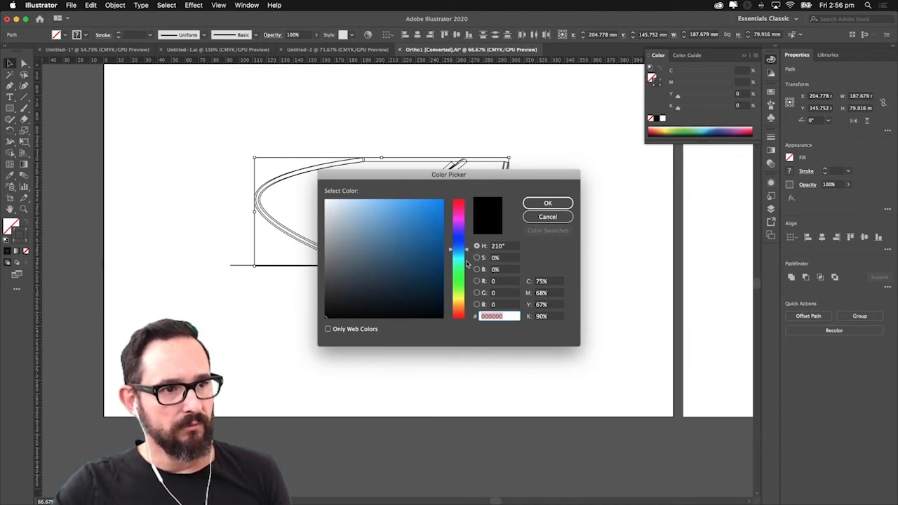
{"action": "mouse_move", "coordinate": [443, 216]}
{"action": "left_mouse_down"}
{"action": "mouse_move", "coordinate": [456, 237]}
{"action": "mouse_move", "coordinate": [464, 211]}
{"action": "mouse_move", "coordinate": [449, 210]}
{"action": "left_mouse_up"}
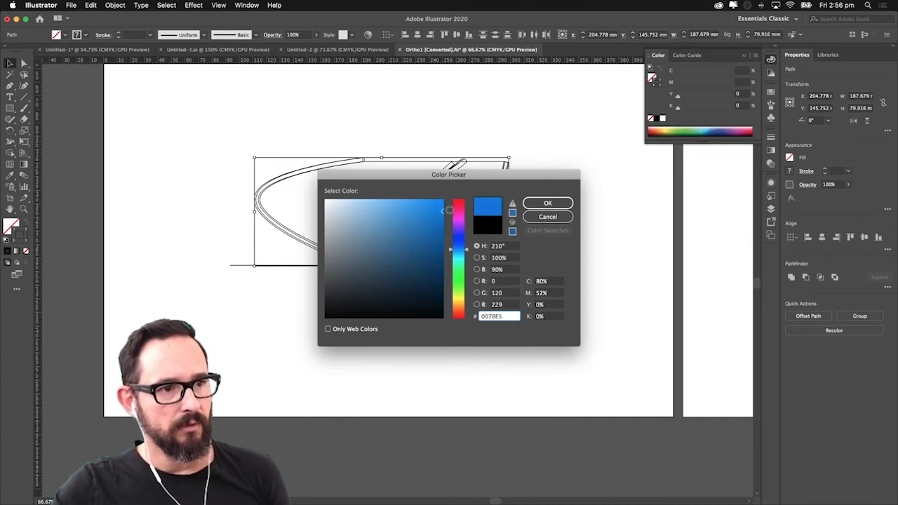
{"action": "left_click", "coordinate": [544, 217]}
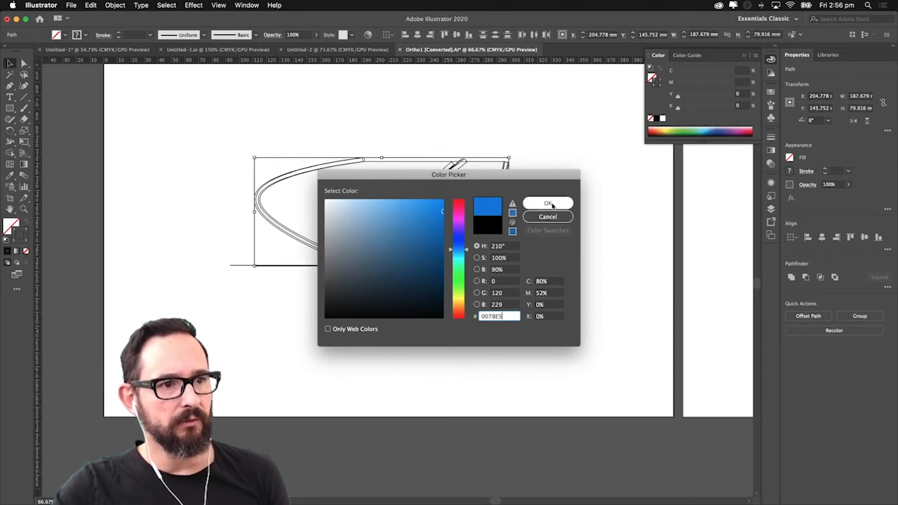
{"action": "left_click", "coordinate": [551, 204]}
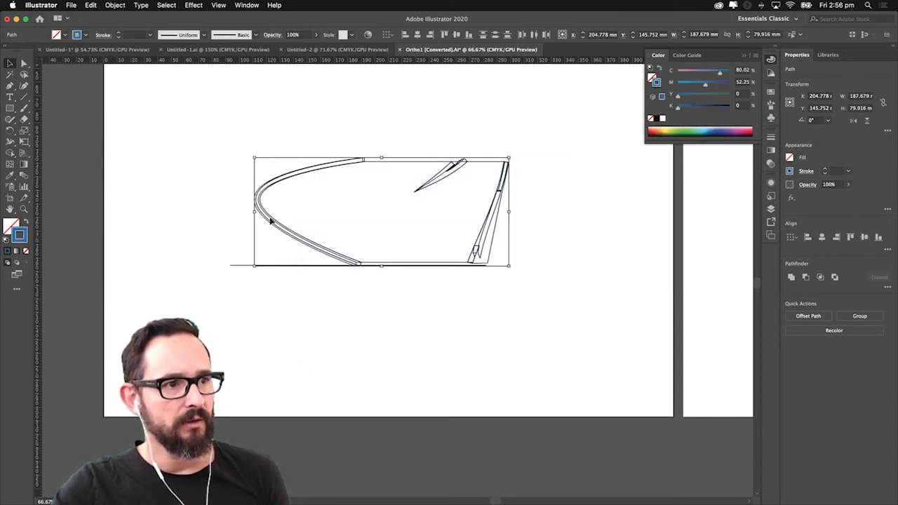
- Draw a blue-outlined swatch rectangle about 13.8 by 9.7 mm and place it below the plan view on the first artboard
{"action": "left_click", "coordinate": [9, 108]}
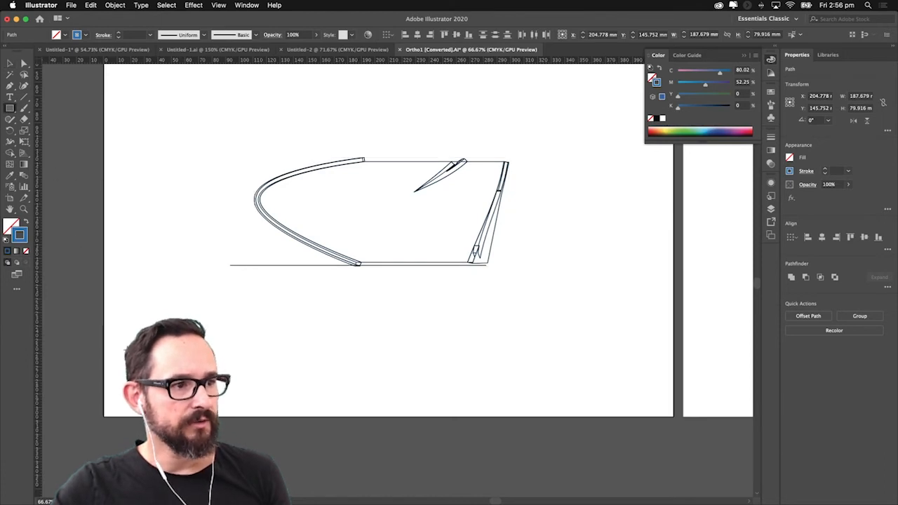
{"action": "left_click_drag", "start_coordinate": [139, 356], "coordinate": [158, 369]}
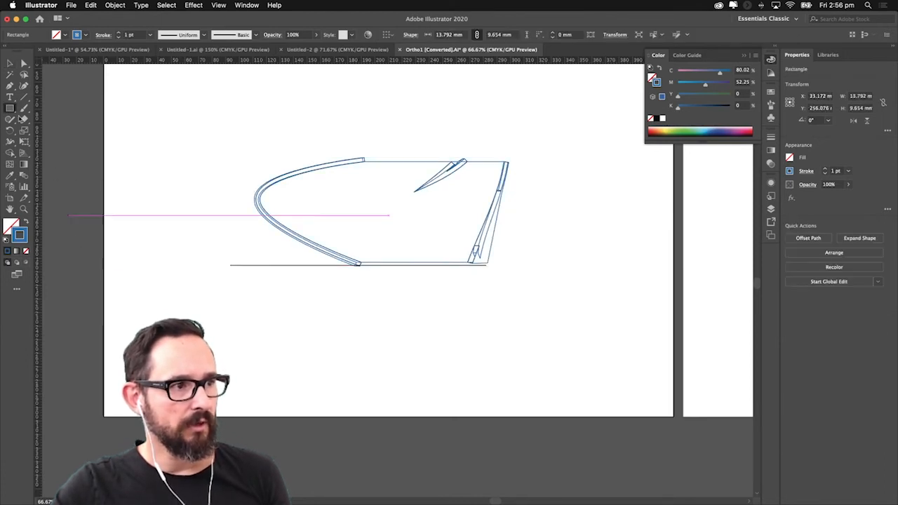
{"action": "left_click", "coordinate": [10, 63]}
{"action": "left_click", "coordinate": [160, 286]}
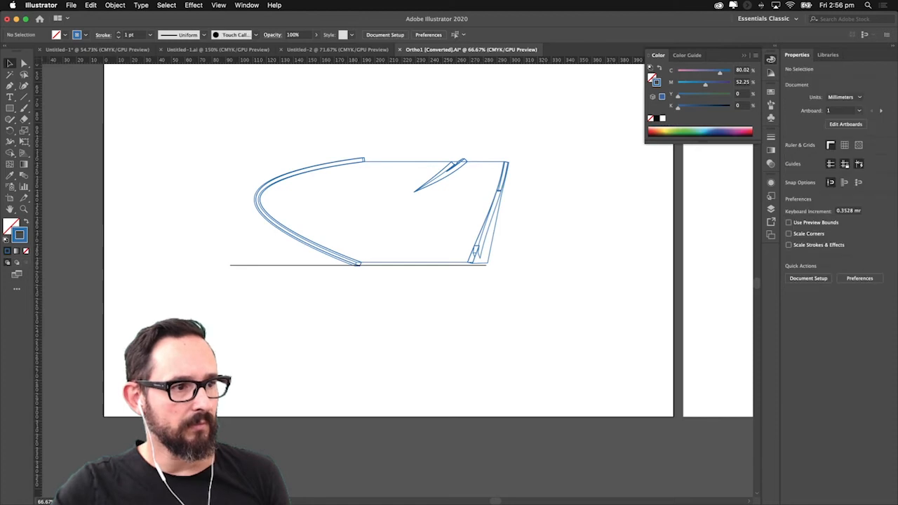
{"action": "left_click_drag", "start_coordinate": [157, 365], "coordinate": [294, 368]}
{"action": "left_click", "coordinate": [273, 383]}
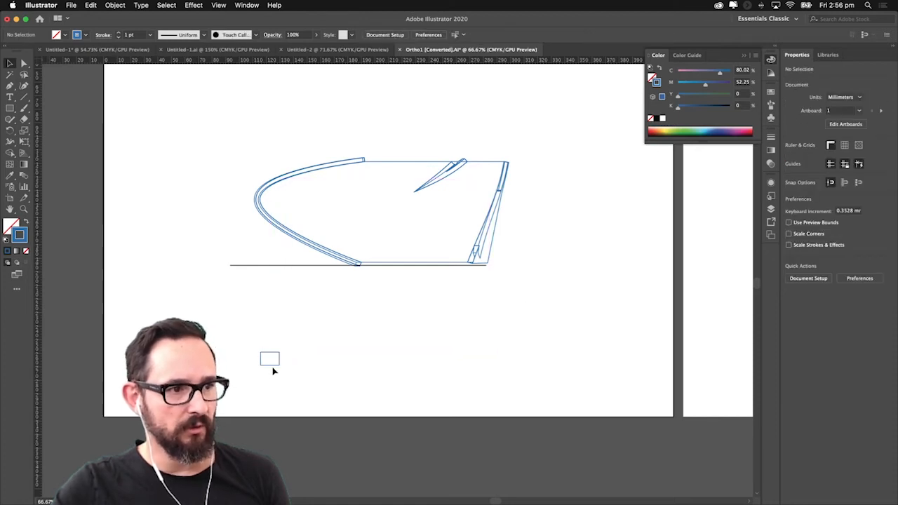
- Duplicate the swatch rectangle just beside the original and swap the copy's fill and stroke to make it solid blue
{"action": "left_click", "coordinate": [274, 364]}
{"action": "key", "text": "cmd+c"}
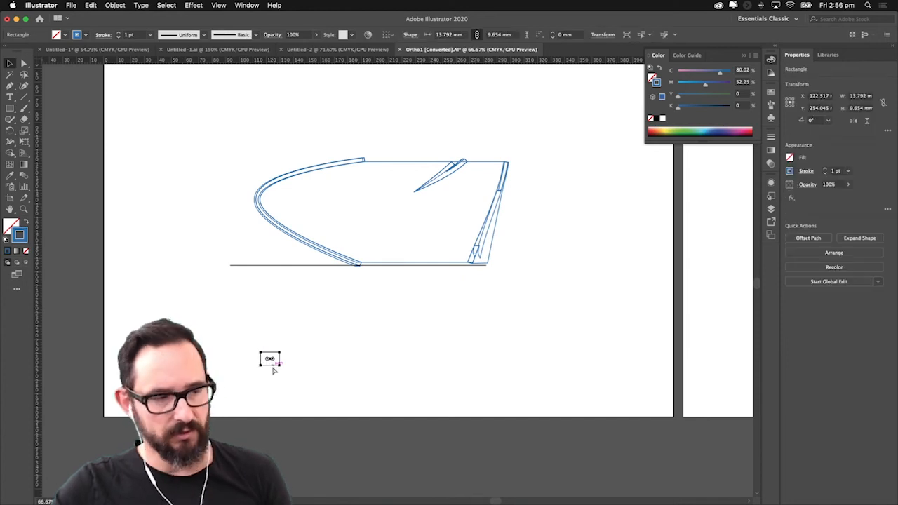
{"action": "key", "text": "cmd+v"}
{"action": "left_click_drag", "start_coordinate": [391, 287], "coordinate": [291, 365]}
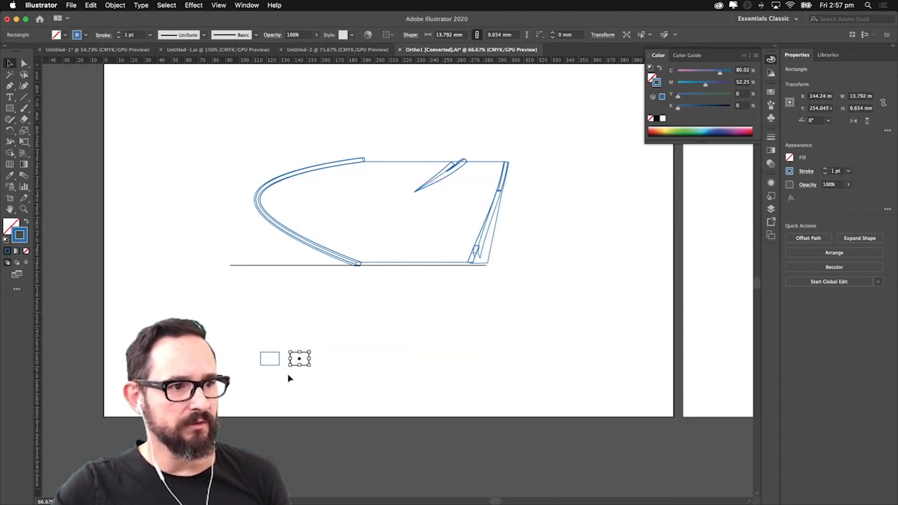
{"action": "key", "text": "shift+x"}
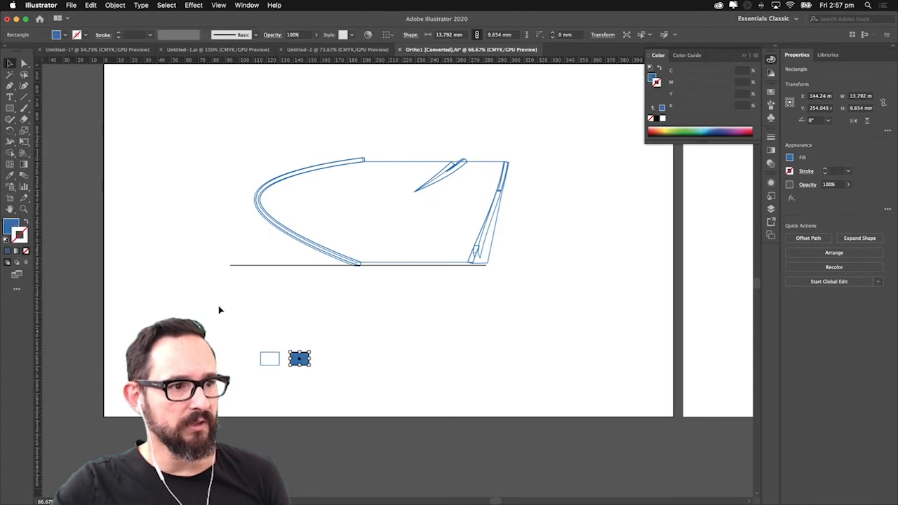
{"action": "left_click", "coordinate": [288, 376]}
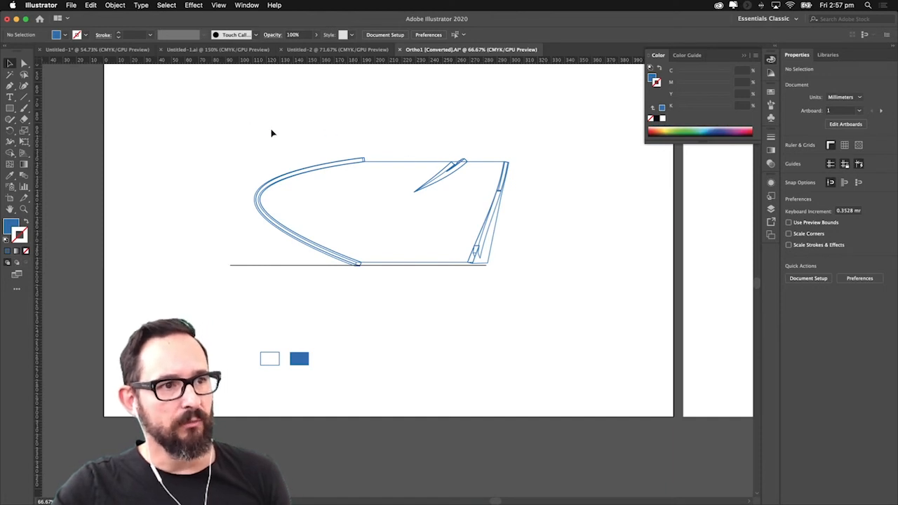
- Set the stroke weight of the plan view's blue linework to 0.25 pt
{"action": "left_click_drag", "start_coordinate": [513, 289], "coordinate": [533, 294]}
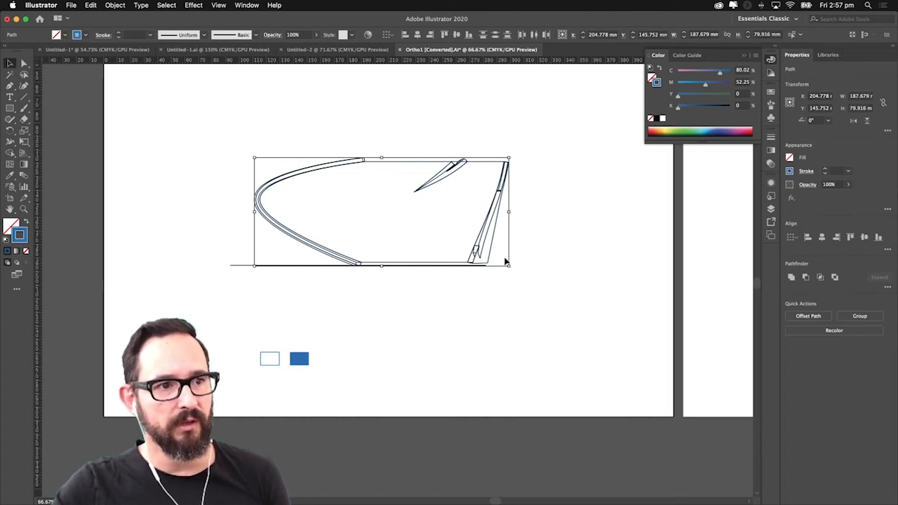
{"action": "left_click", "coordinate": [772, 141]}
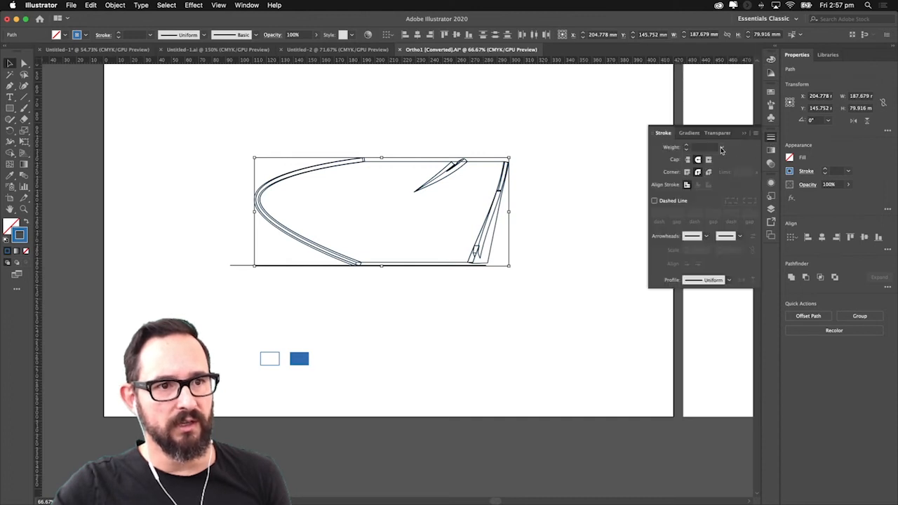
{"action": "left_click", "coordinate": [723, 147]}
{"action": "left_click", "coordinate": [743, 157]}
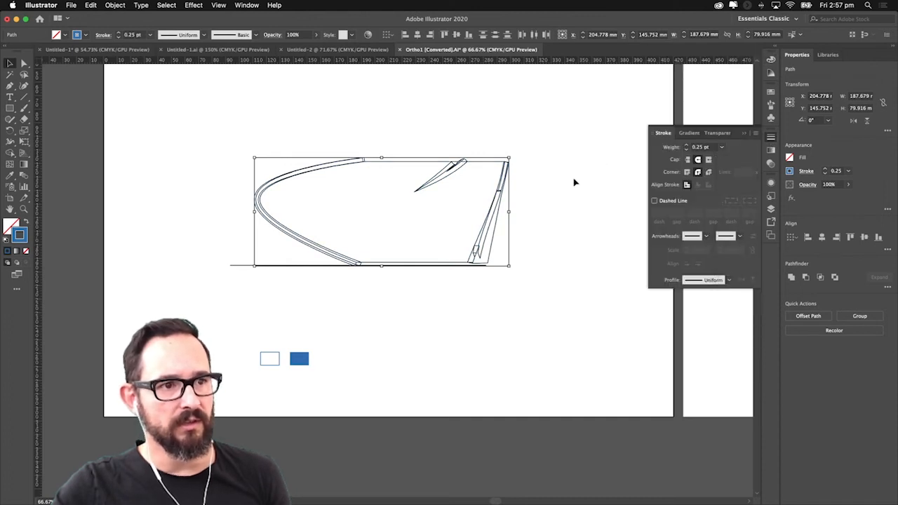
{"action": "left_click", "coordinate": [522, 183]}
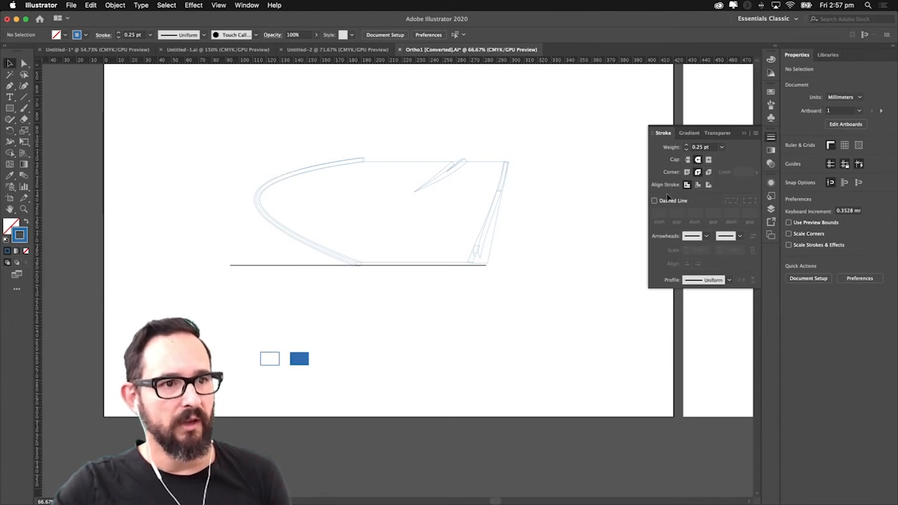
- Show Layer 5, hide Layer 4 and lock the Default layer so only the thick cut shapes can be selected
{"action": "left_click", "coordinate": [772, 208]}
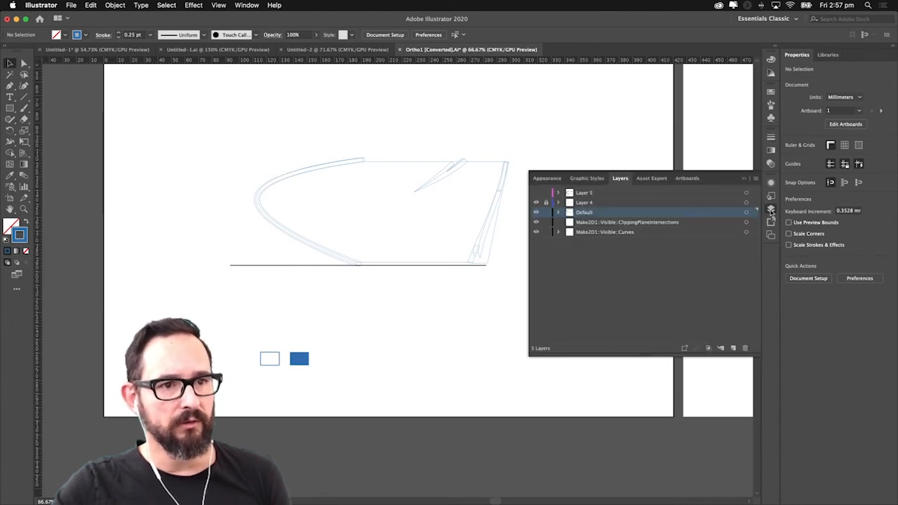
{"action": "left_click", "coordinate": [536, 194], "text": "super"}
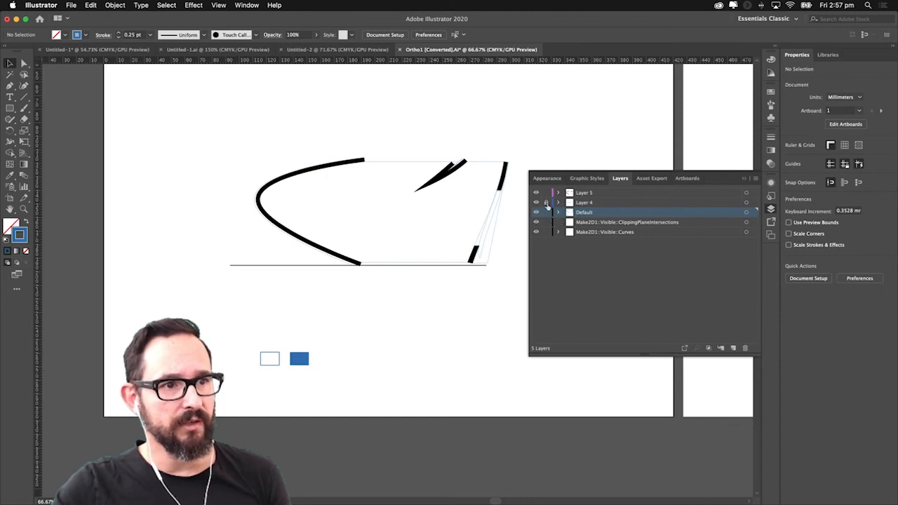
{"action": "left_click", "coordinate": [537, 203]}
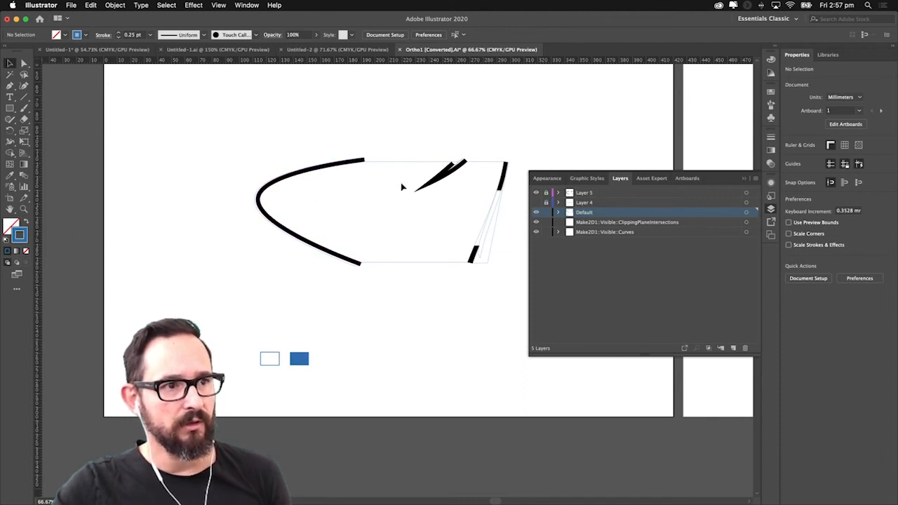
{"action": "left_click", "coordinate": [306, 163]}
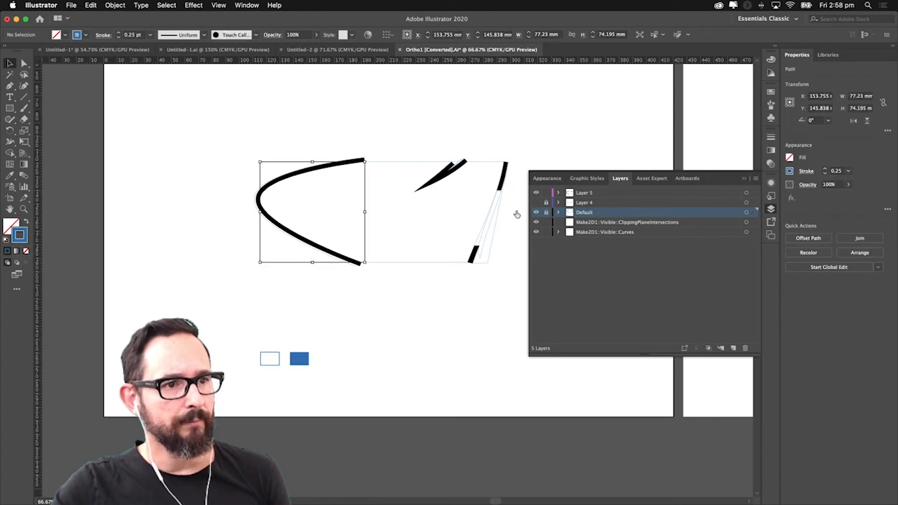
{"action": "left_click", "coordinate": [518, 211]}
- Fill all the black cut shapes on Layer 5 with the solid blue swatch's colour using the Eyedropper
{"action": "left_click_drag", "start_coordinate": [222, 121], "coordinate": [519, 279]}
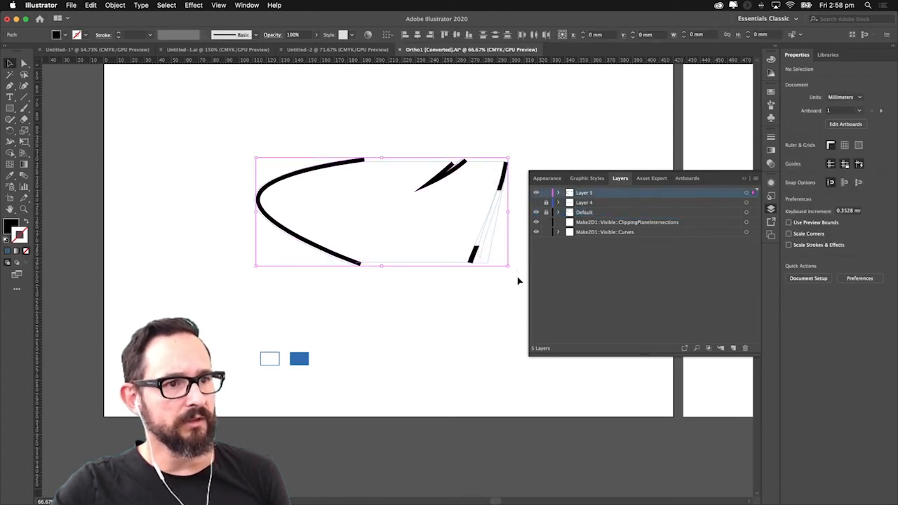
{"action": "double_click", "coordinate": [12, 224]}
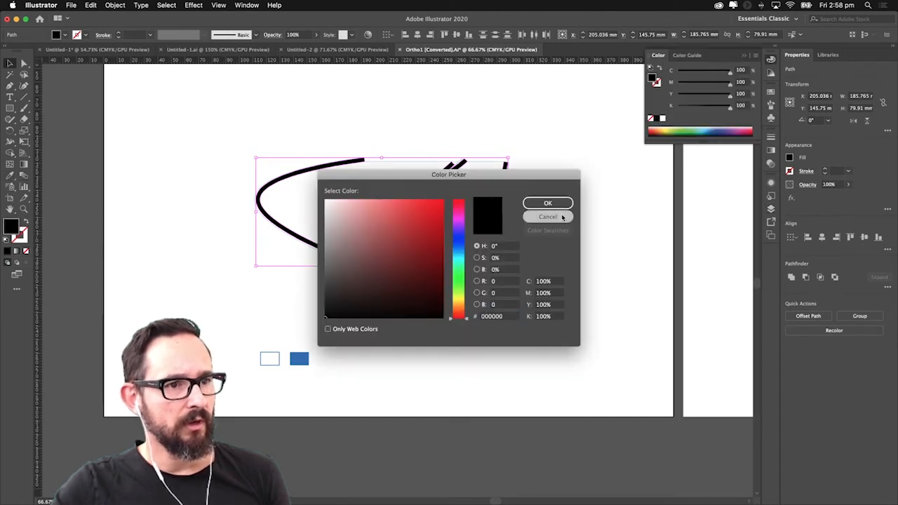
{"action": "left_click", "coordinate": [560, 217]}
{"action": "left_click", "coordinate": [10, 176]}
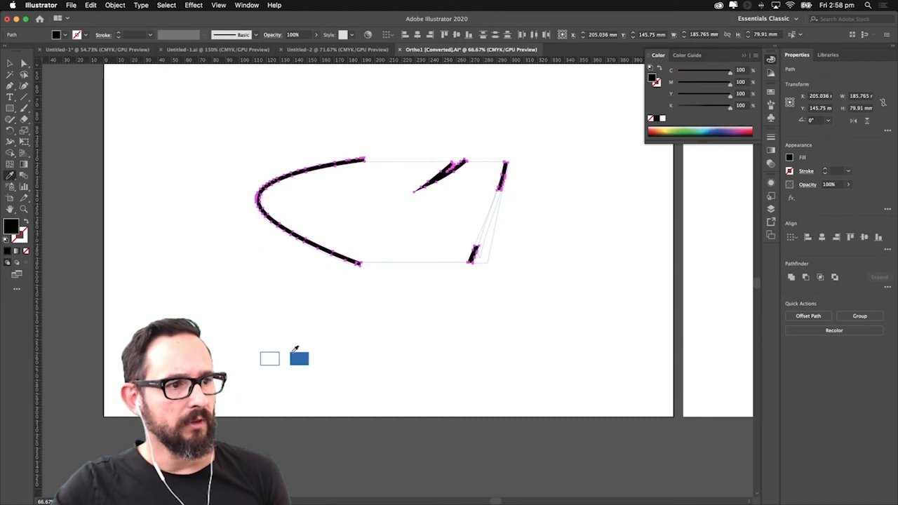
{"action": "left_click", "coordinate": [303, 351]}
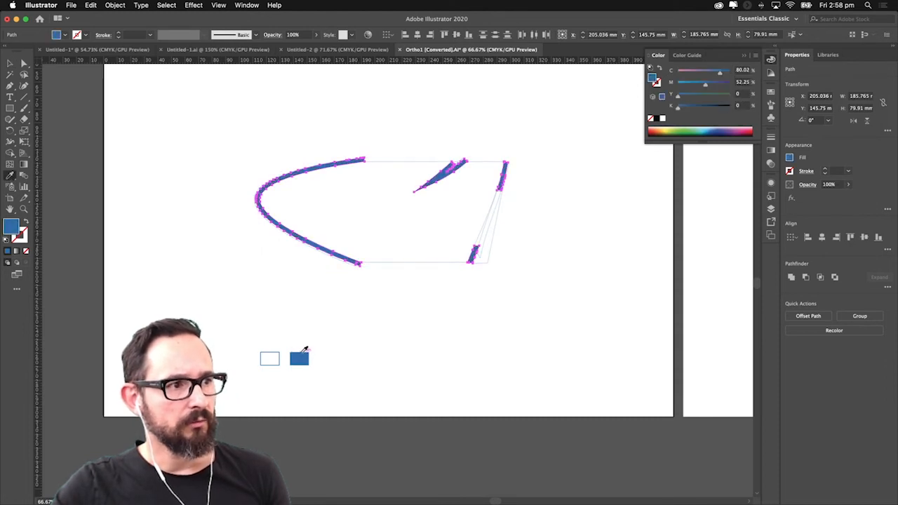
{"action": "left_click", "coordinate": [11, 64]}
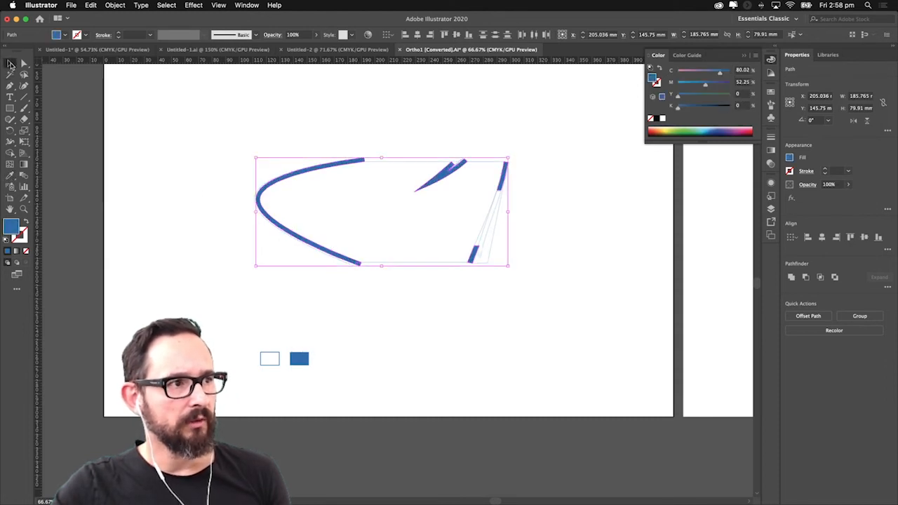
{"action": "left_click", "coordinate": [158, 146]}
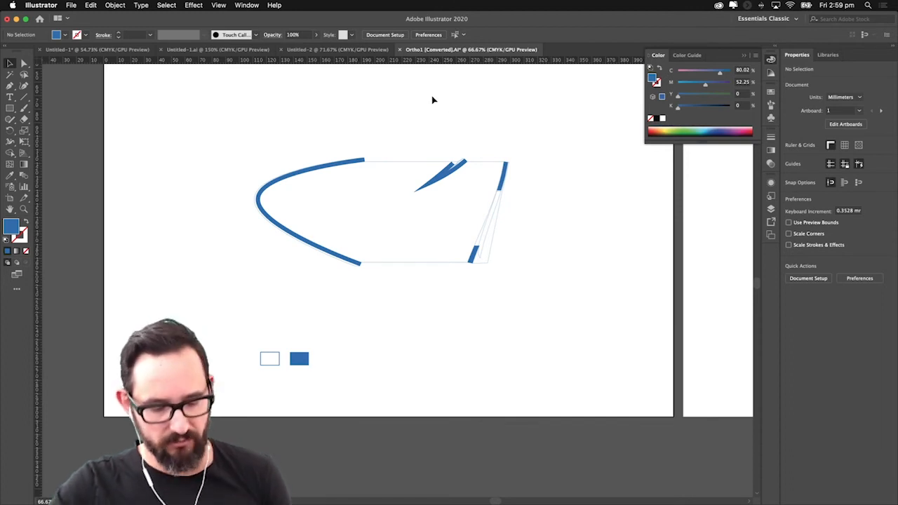
- Switch to Rhino, show all four viewports and examine the plan view drawing in the Top viewport
{"action": "key", "text": "super+Tab"}
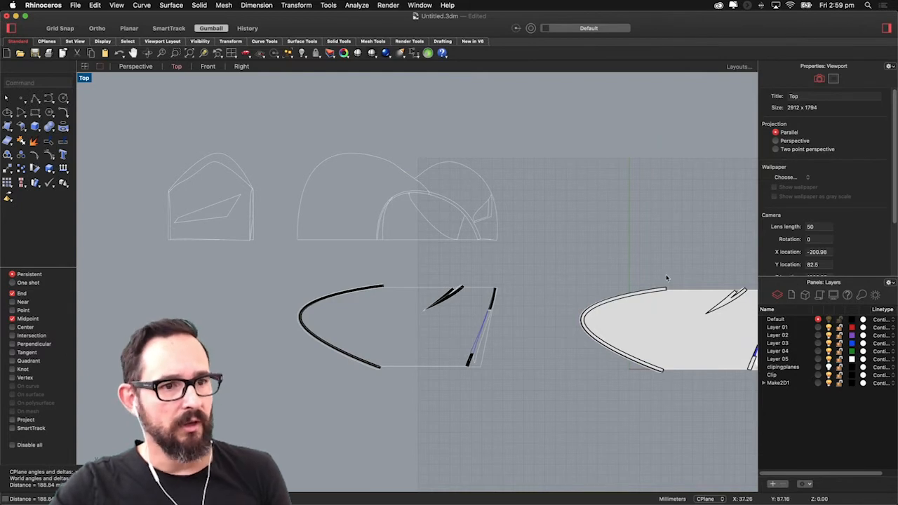
{"action": "key", "text": "Return"}
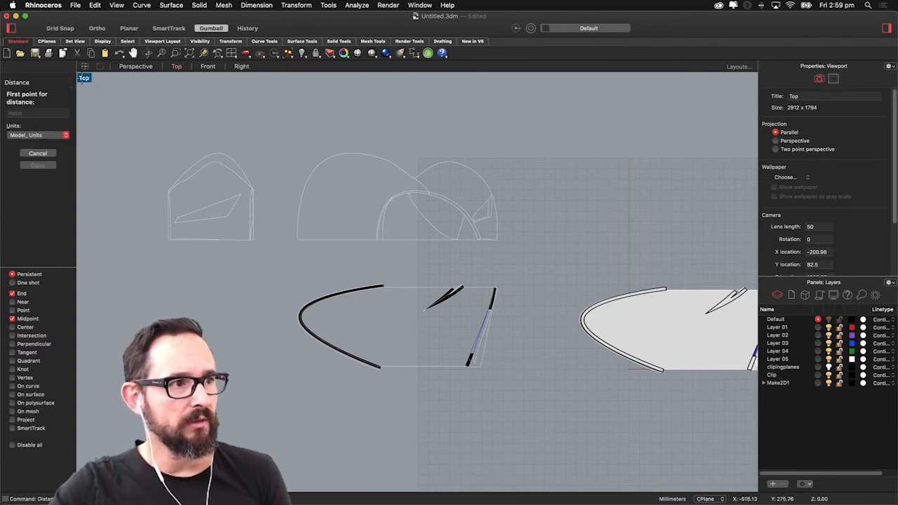
{"action": "key", "text": "Escape"}
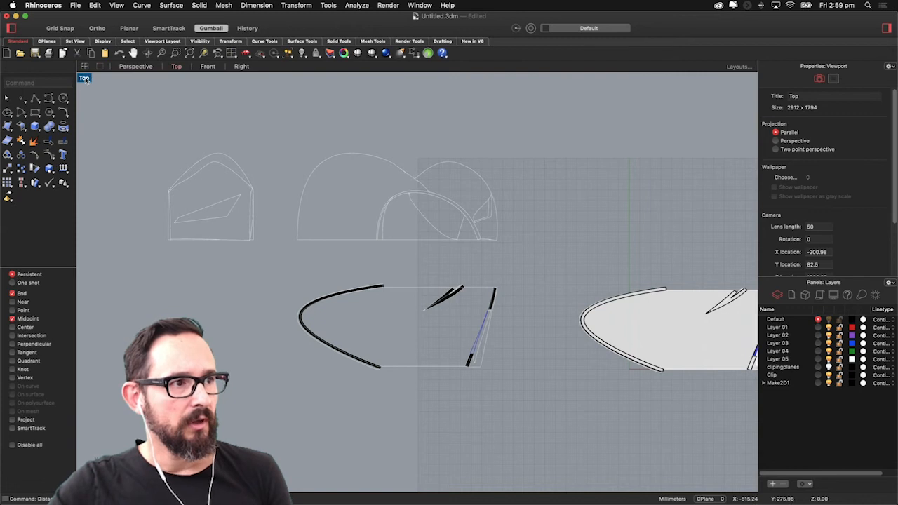
{"action": "double_click", "coordinate": [85, 78]}
{"action": "scroll", "coordinate": [253, 196], "scroll_direction": "up", "scroll_amount": 6}
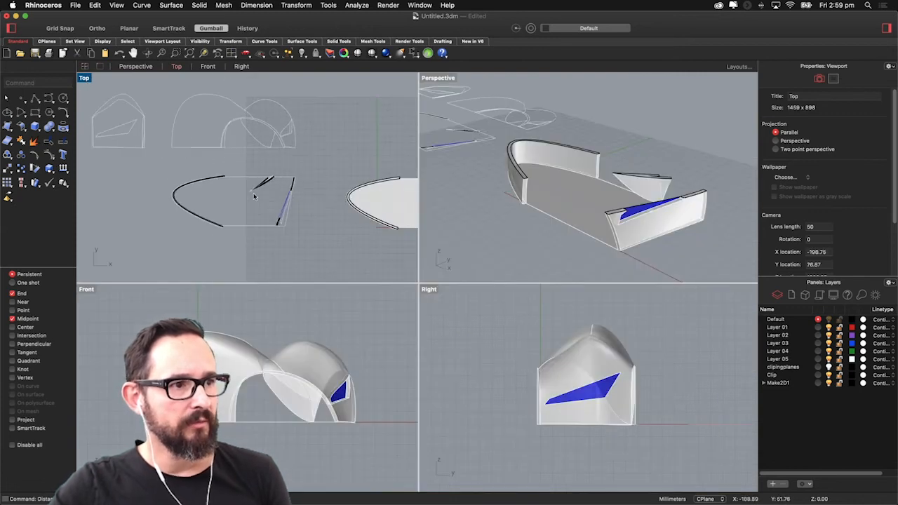
{"action": "right_click", "coordinate": [250, 199]}
{"action": "left_click", "coordinate": [252, 200]}
{"action": "key", "text": "Escape"}
{"action": "right_click", "coordinate": [250, 201]}
{"action": "key", "text": "Escape"}
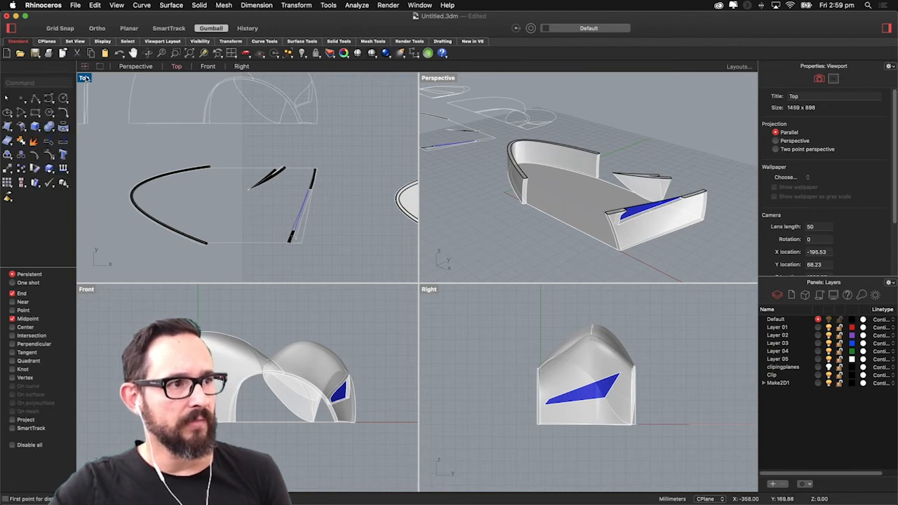
- Set the Top viewport to Arctic display mode, frame the clipped model in it and maximize the viewport
{"action": "double_click", "coordinate": [84, 78]}
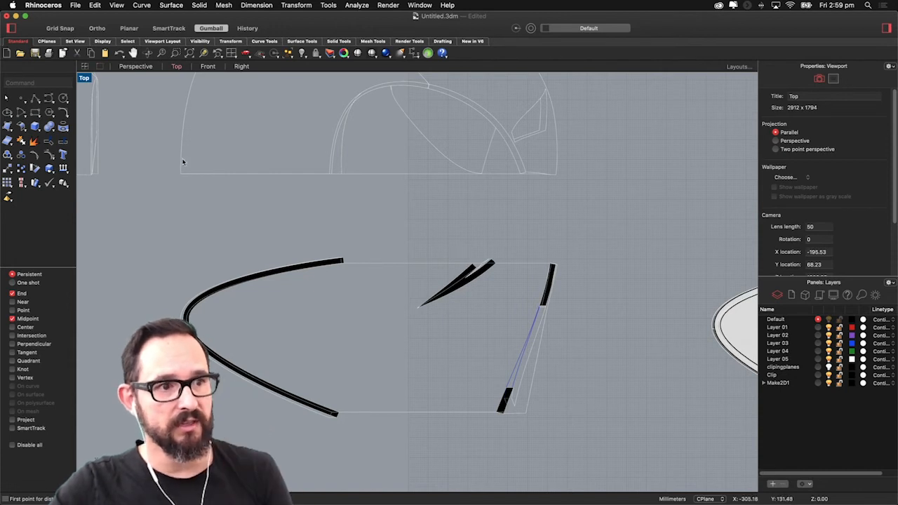
{"action": "left_click", "coordinate": [89, 79]}
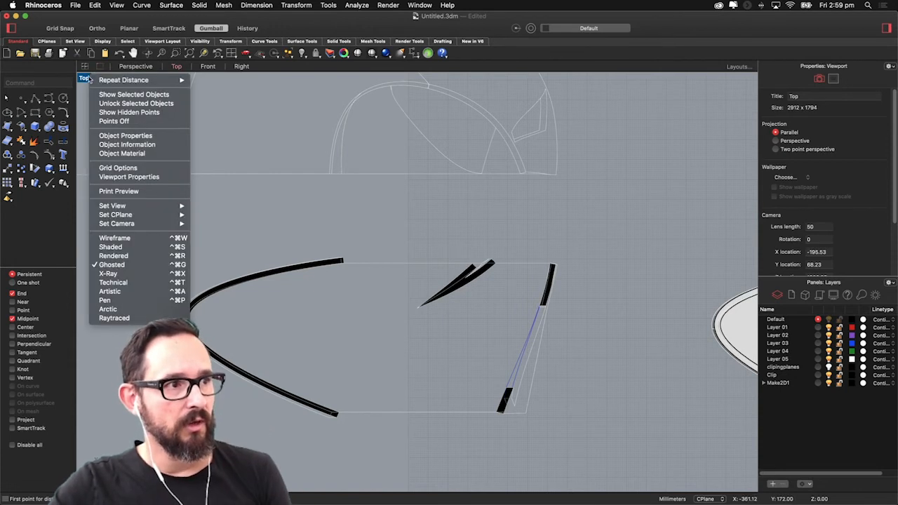
{"action": "left_click", "coordinate": [98, 80]}
{"action": "left_click_drag", "start_coordinate": [304, 147], "coordinate": [200, 126]}
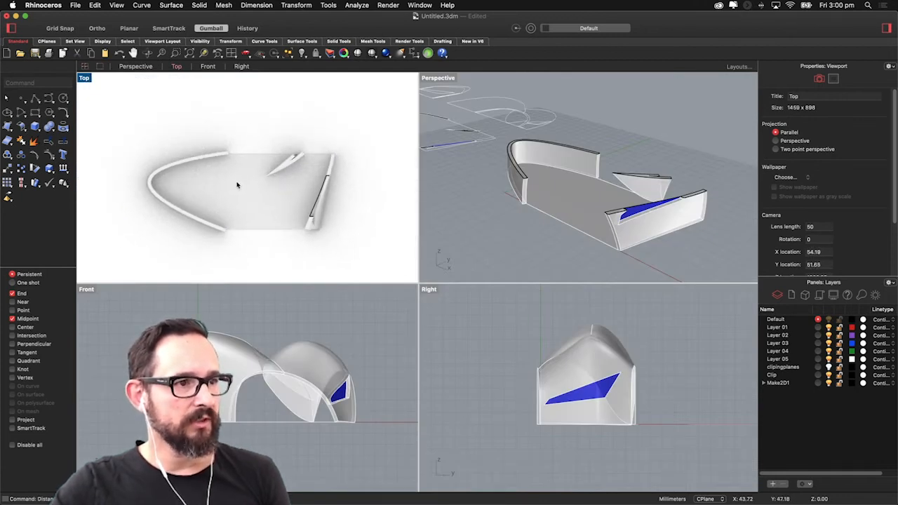
{"action": "scroll", "coordinate": [238, 184], "scroll_direction": "up", "scroll_amount": 2}
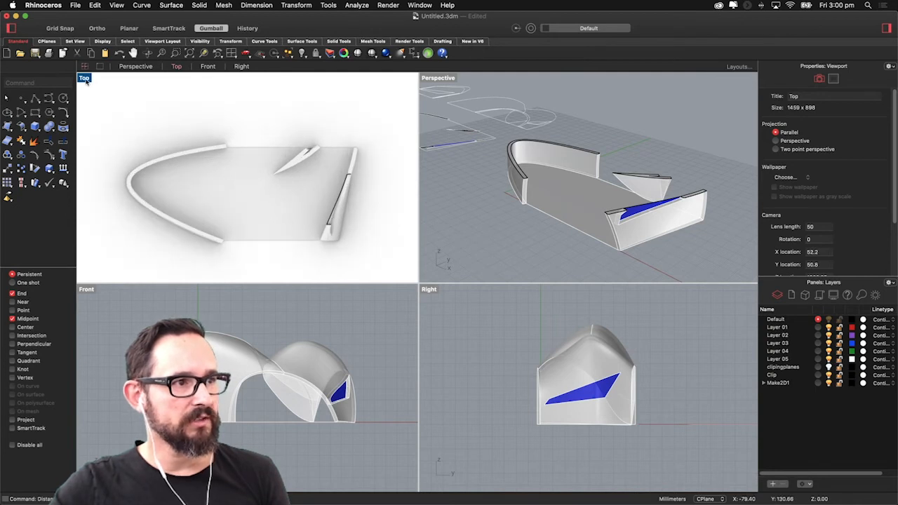
{"action": "double_click", "coordinate": [84, 78]}
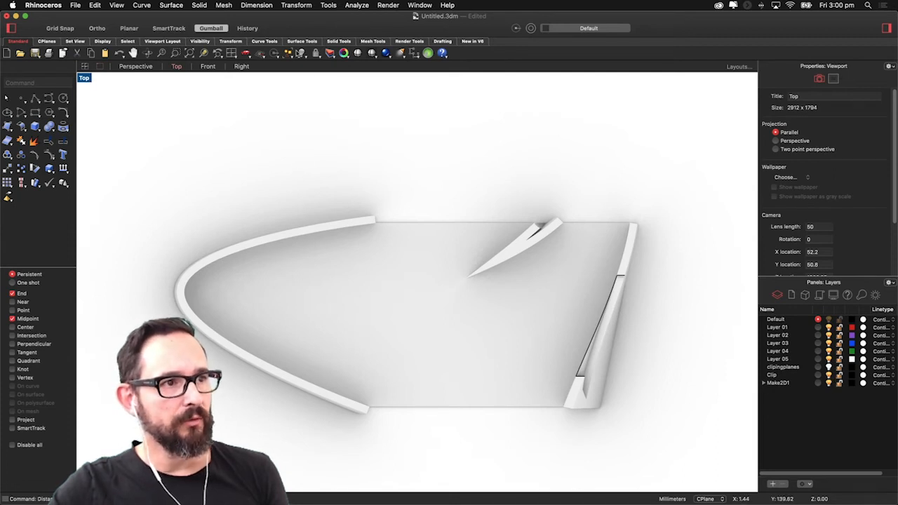
- Show the hidden clipping plane so the cut walls are outlined, and keep the Top viewport maximized
{"action": "left_click", "coordinate": [303, 55]}
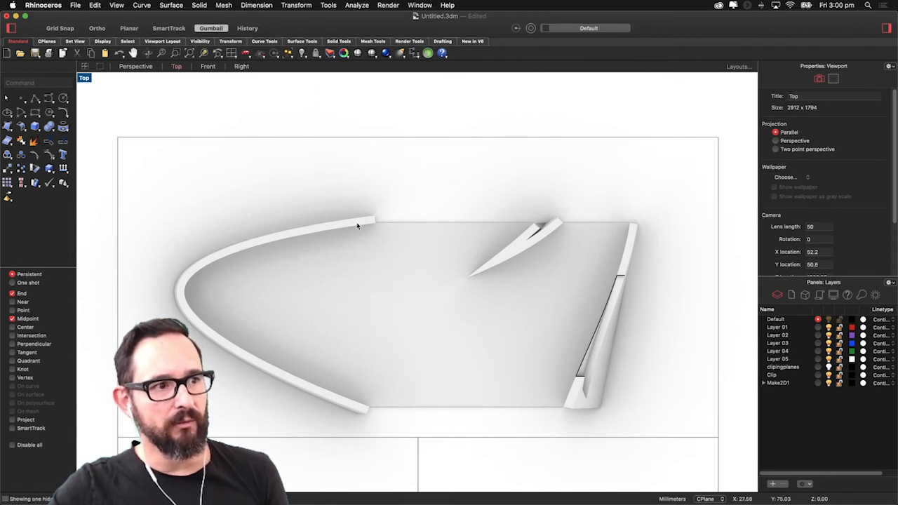
{"action": "double_click", "coordinate": [84, 78]}
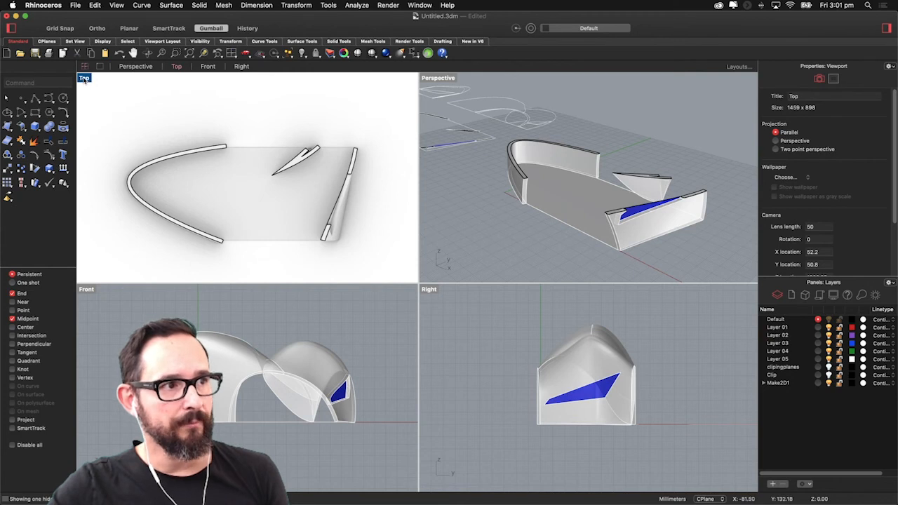
{"action": "double_click", "coordinate": [84, 80]}
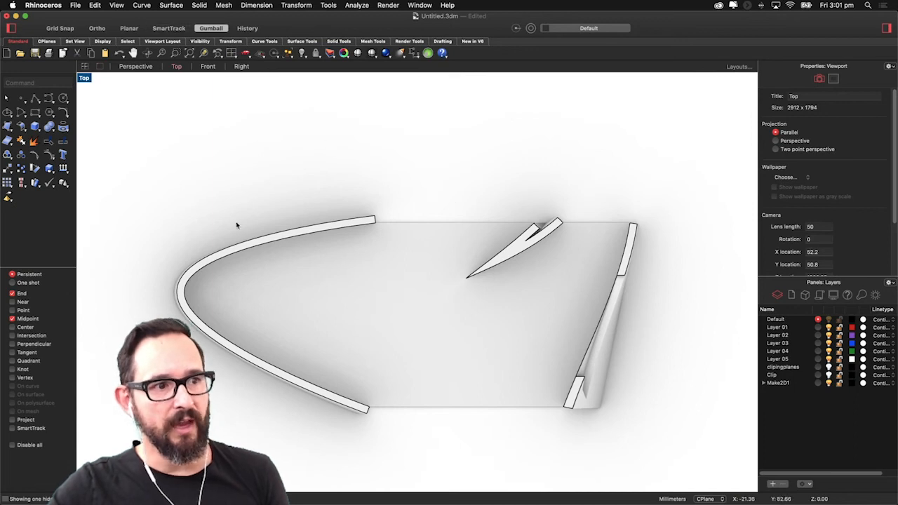
- Capture the Top view to a JPEG at viewport resolution, scale 1, and save it to the Desktop as plan_.jpg
{"action": "left_click", "coordinate": [116, 5]}
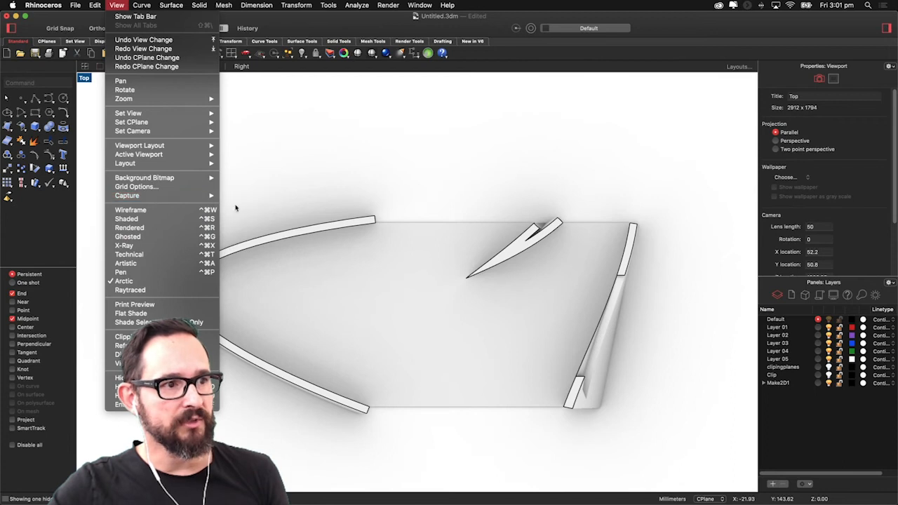
{"action": "mouse_move", "coordinate": [188, 198]}
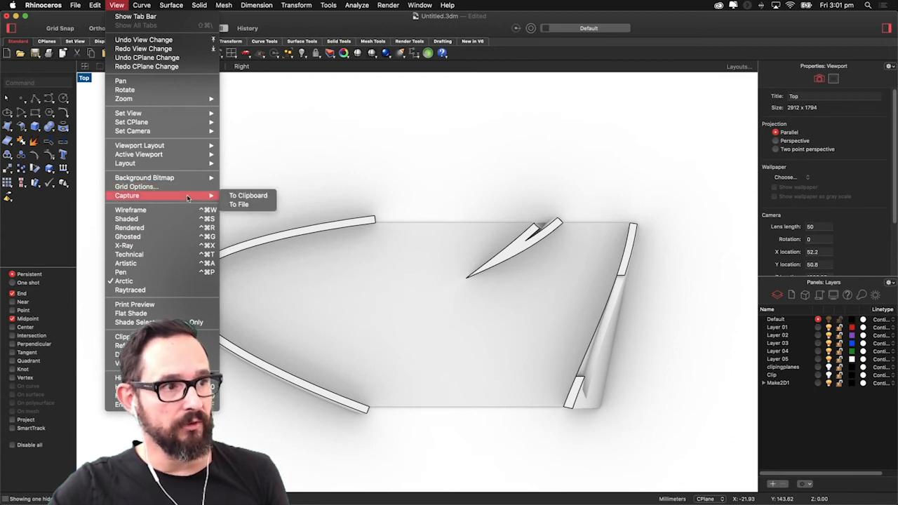
{"action": "left_click", "coordinate": [246, 205]}
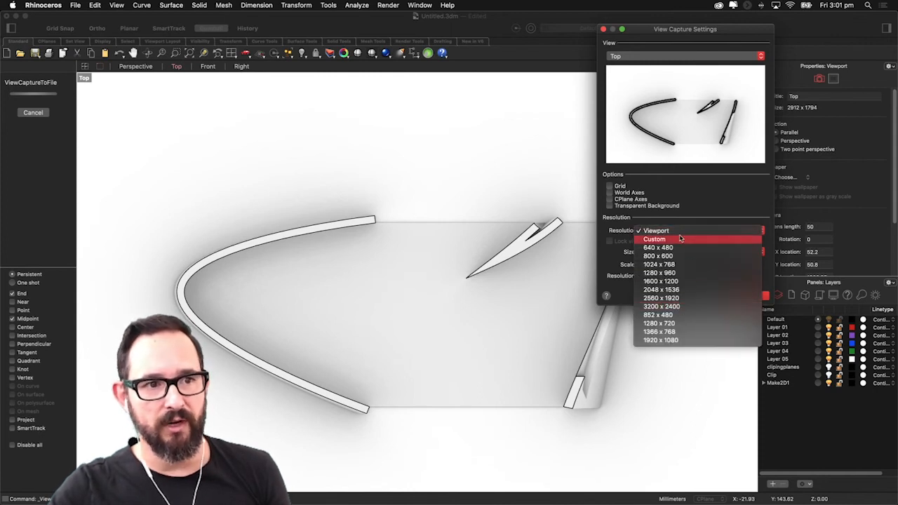
{"action": "left_click", "coordinate": [607, 228]}
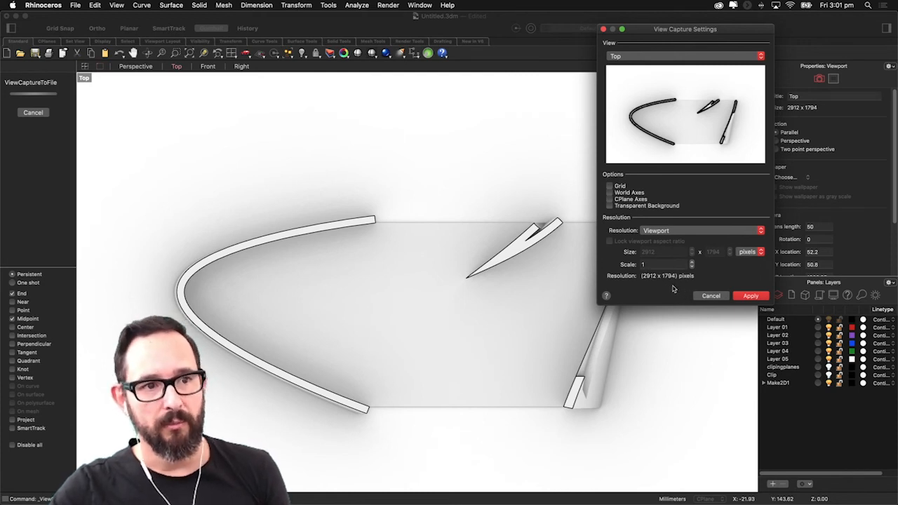
{"action": "left_click", "coordinate": [751, 296]}
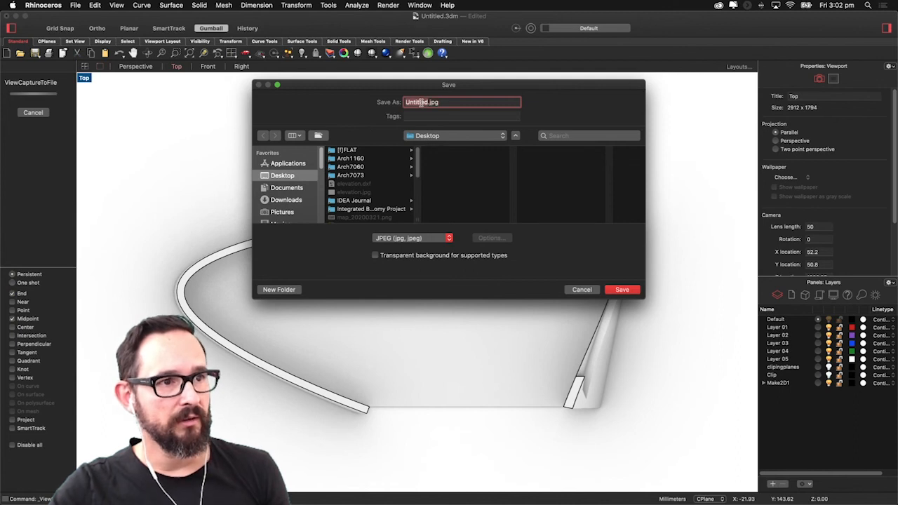
{"action": "type", "text": "plan"}
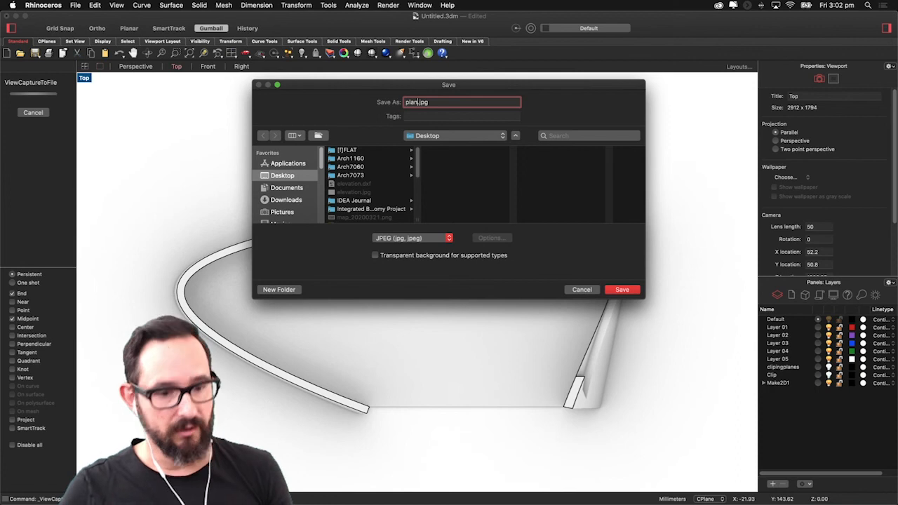
{"action": "type", "text": "_"}
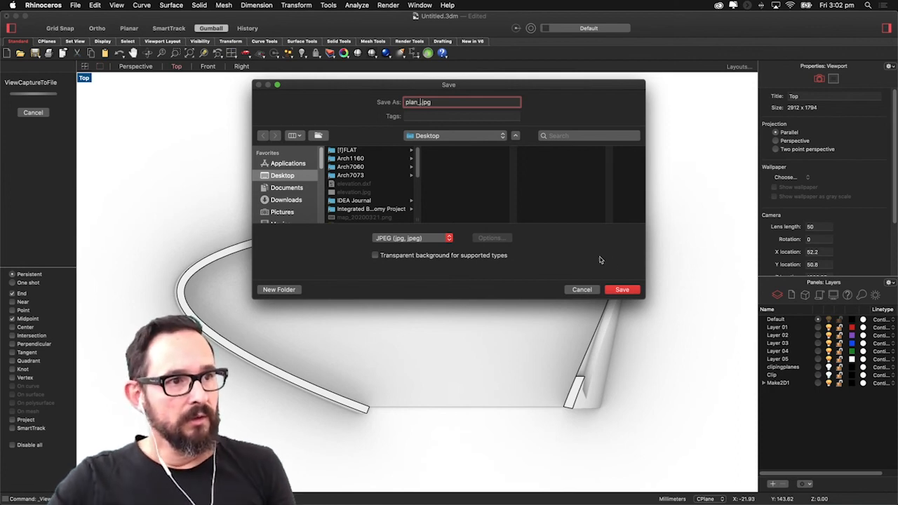
{"action": "left_click", "coordinate": [627, 295]}
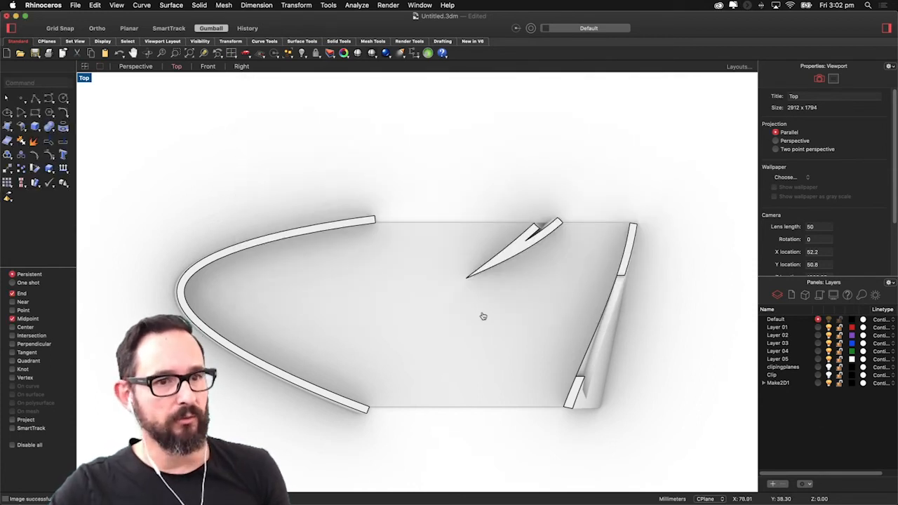
- Switch to Illustrator and place plan_.jpg from the Desktop as an embedded image on the plan artboard
{"action": "key", "text": "super+Tab"}
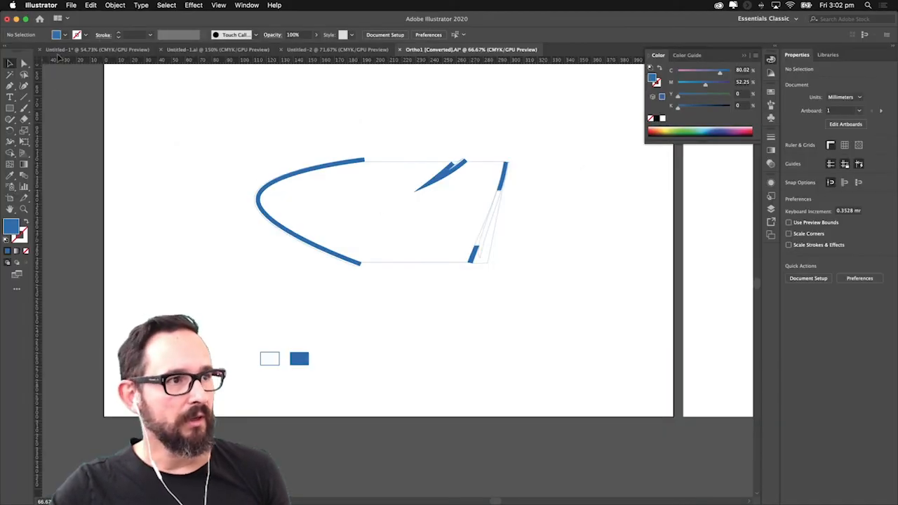
{"action": "left_click", "coordinate": [71, 5]}
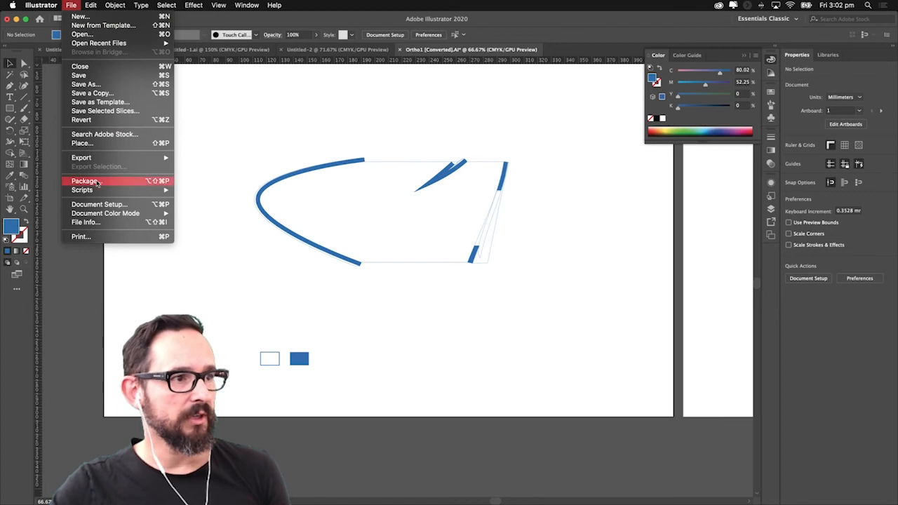
{"action": "left_click", "coordinate": [97, 146]}
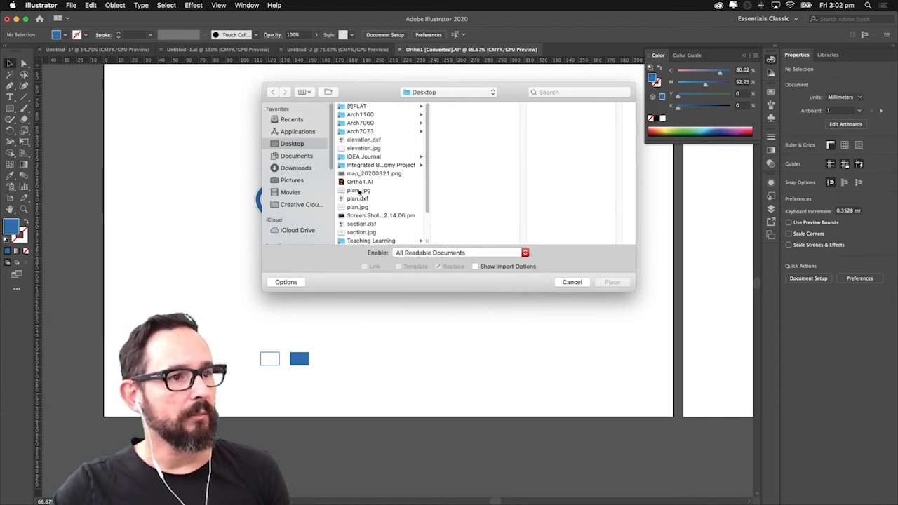
{"action": "left_click", "coordinate": [359, 190]}
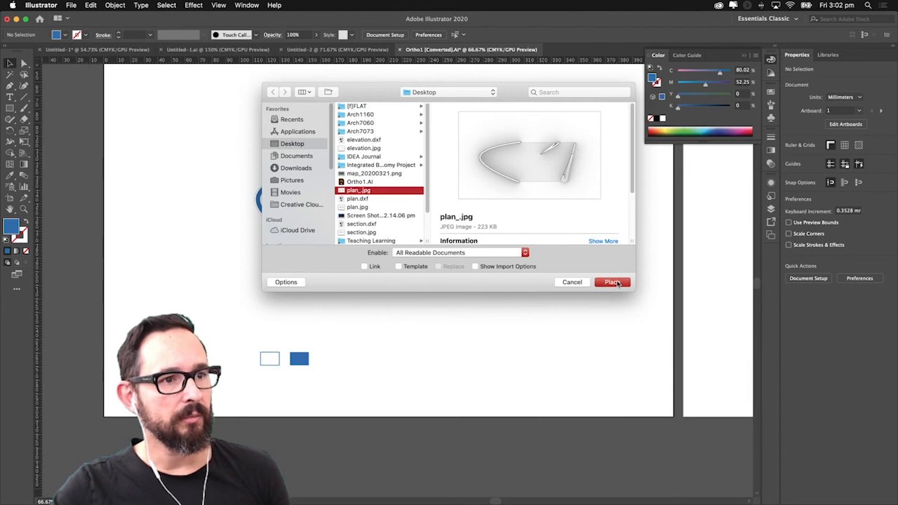
{"action": "left_click", "coordinate": [613, 282]}
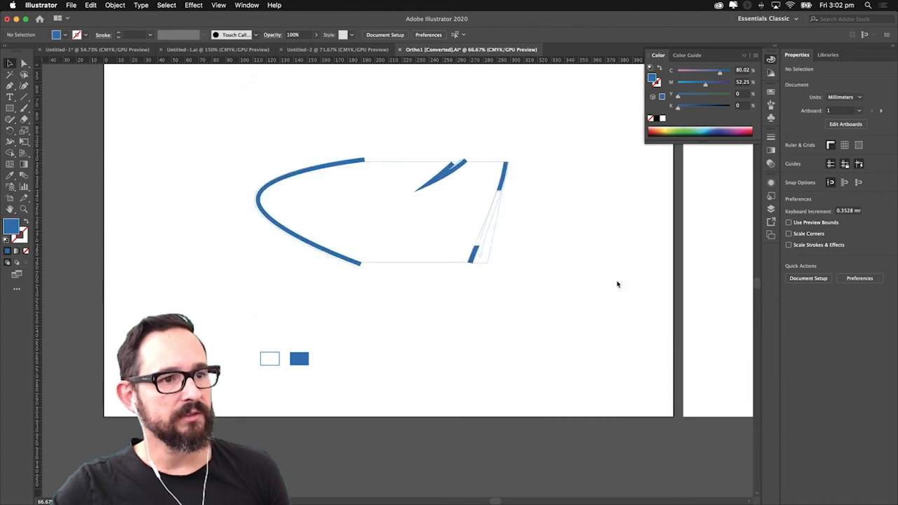
{"action": "left_click", "coordinate": [160, 108]}
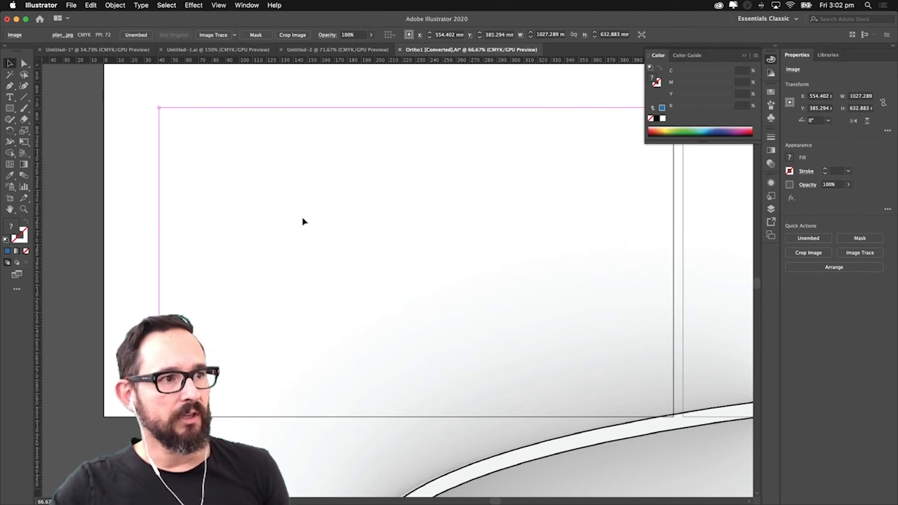
- Scale the placed plan image uniformly to 20% and move it onto the first artboard beside the blue plan drawing
{"action": "right_click", "coordinate": [415, 289]}
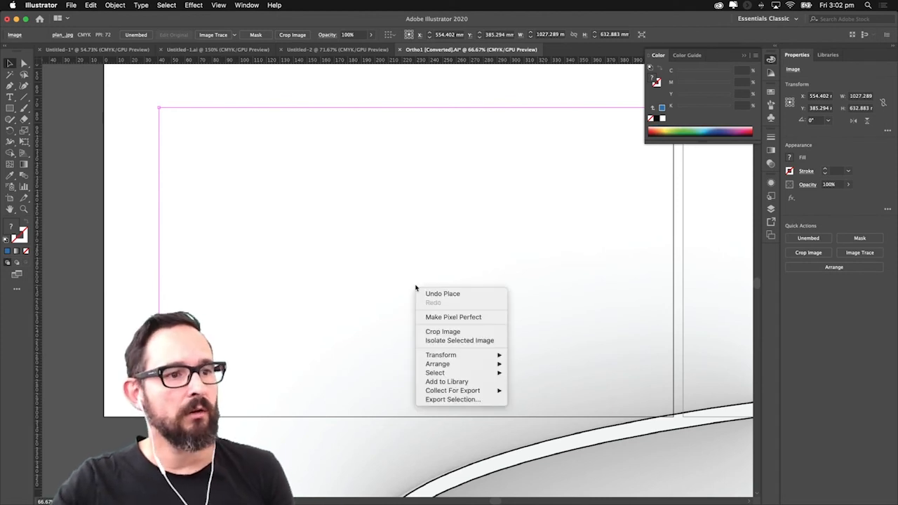
{"action": "mouse_move", "coordinate": [463, 362]}
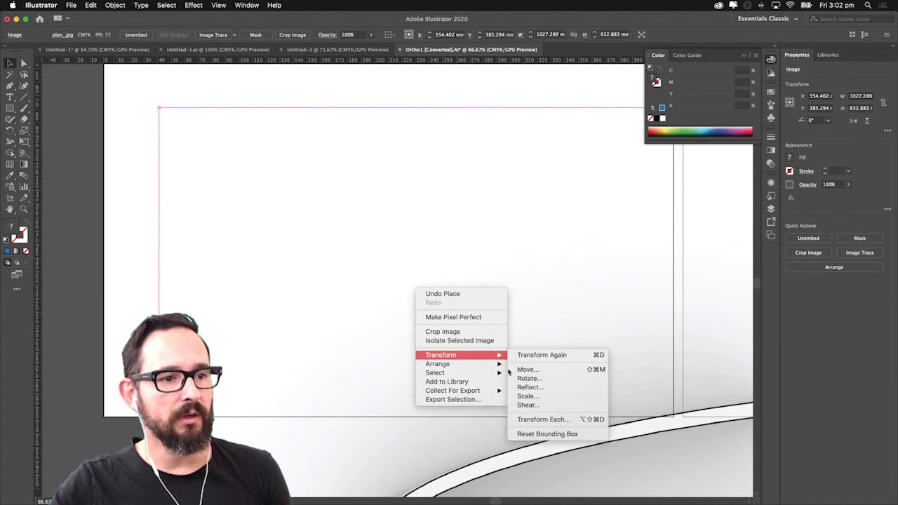
{"action": "left_click", "coordinate": [532, 397]}
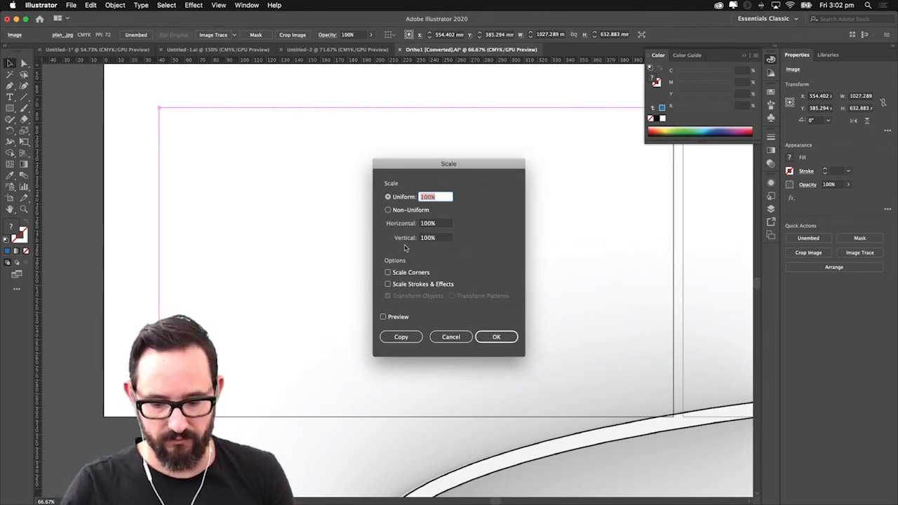
{"action": "type", "text": "20"}
{"action": "key", "text": "Return"}
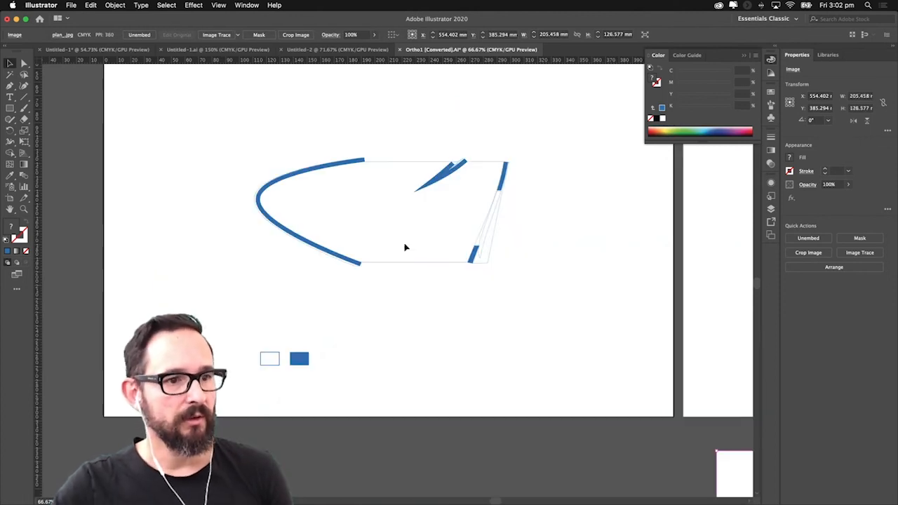
{"action": "left_click_drag", "start_coordinate": [737, 478], "coordinate": [178, 127]}
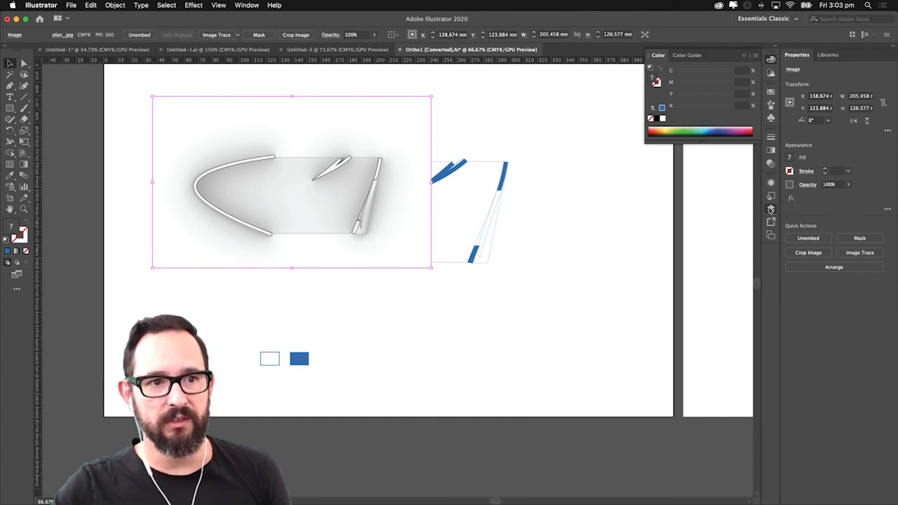
- Create a new layer, Layer 6, move the plan image onto it and put the layer beneath all the others
{"action": "left_click", "coordinate": [770, 209]}
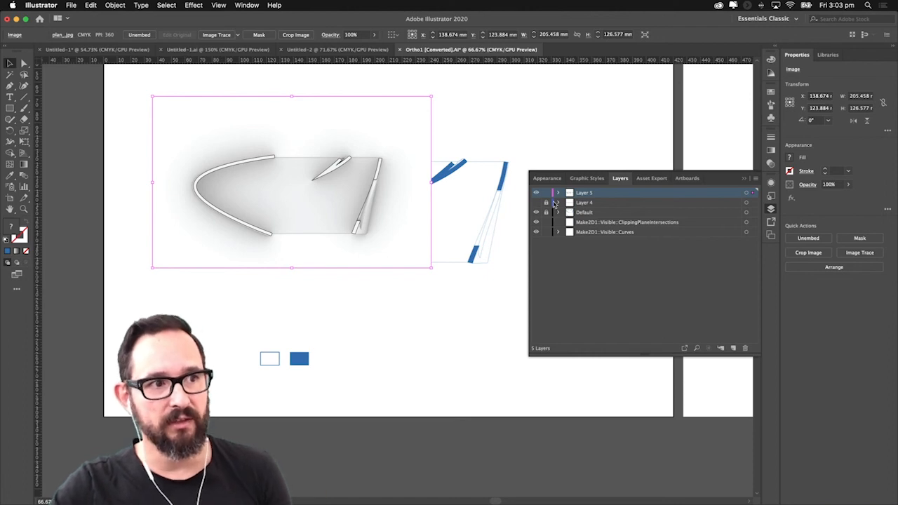
{"action": "left_click", "coordinate": [734, 349]}
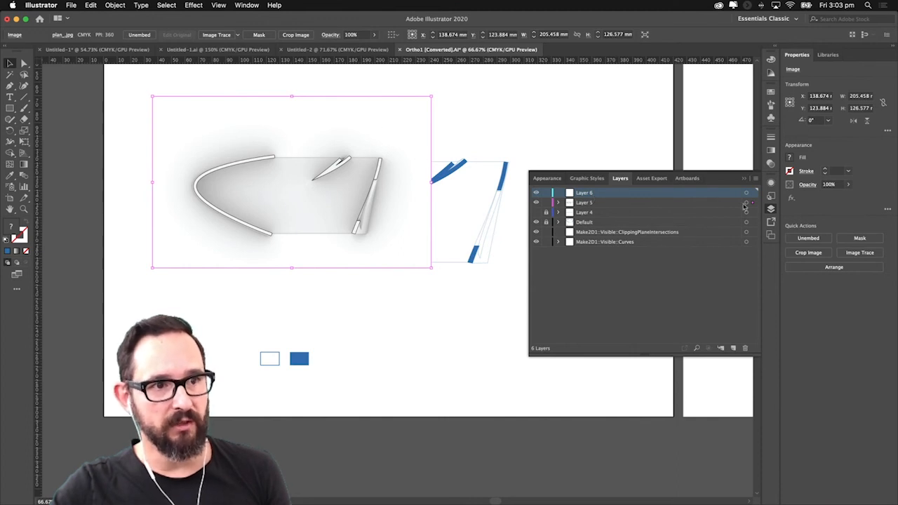
{"action": "left_click_drag", "start_coordinate": [755, 199], "coordinate": [754, 193]}
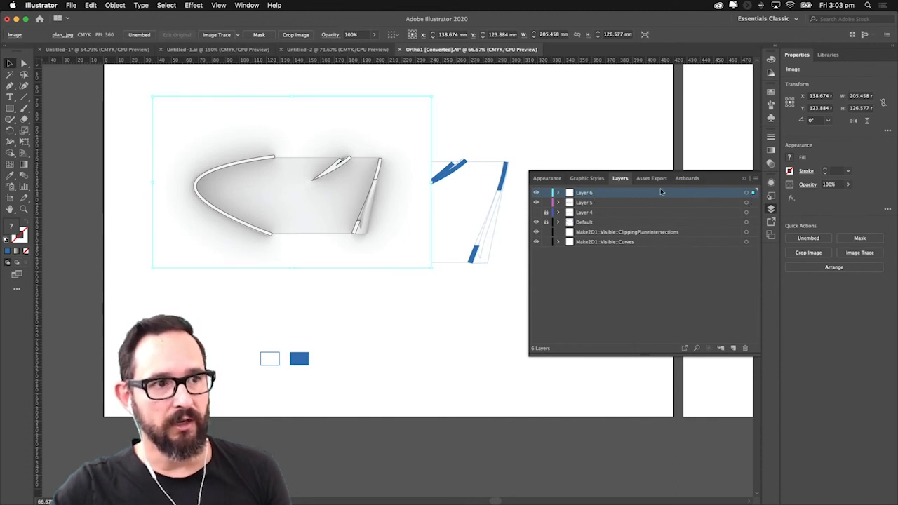
{"action": "left_click_drag", "start_coordinate": [604, 193], "coordinate": [600, 254]}
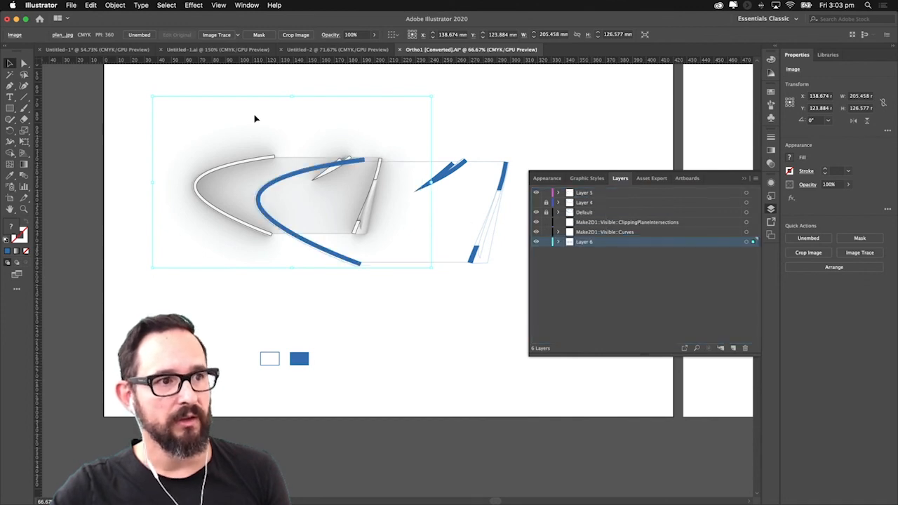
- Move the plan image over the blue plan drawing and lock Layer 5
{"action": "left_click_drag", "start_coordinate": [204, 175], "coordinate": [271, 190]}
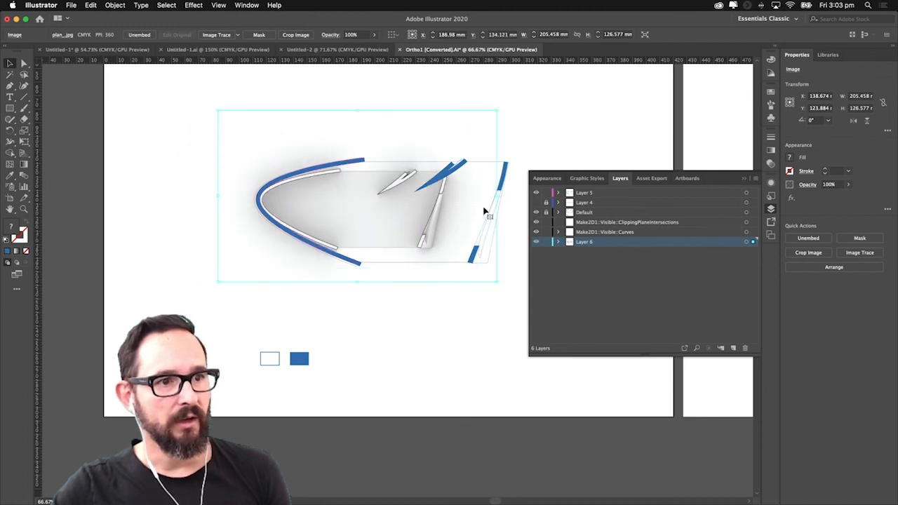
{"action": "left_click", "coordinate": [546, 193]}
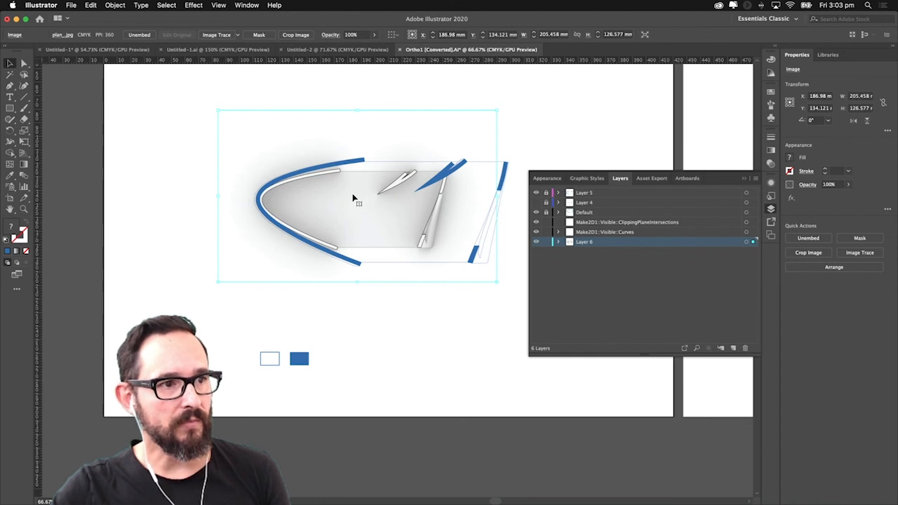
{"action": "left_click_drag", "start_coordinate": [347, 215], "coordinate": [378, 210]}
{"action": "left_click", "coordinate": [744, 178]}
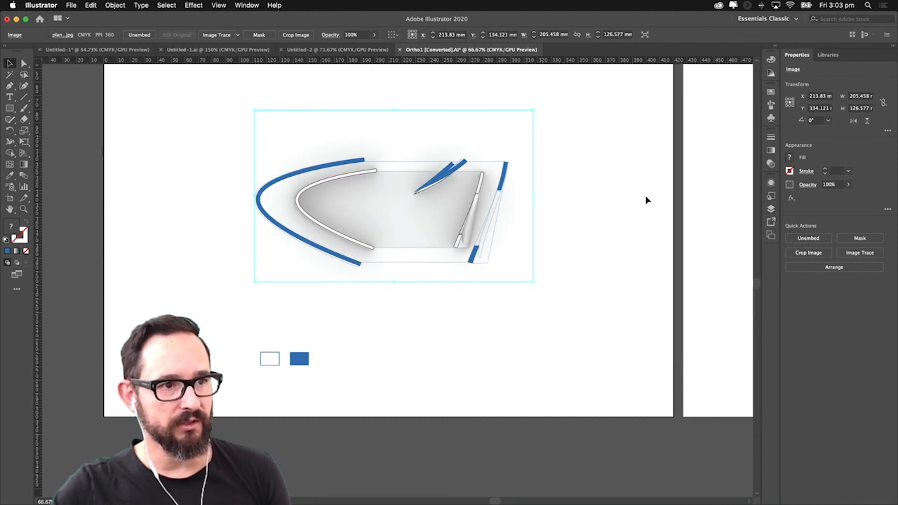
- Try to enlarge the plan image from its corners with the Direct Selection tool and fit it to the blue drawing
{"action": "key", "text": "z"}
{"action": "left_click", "coordinate": [443, 210]}
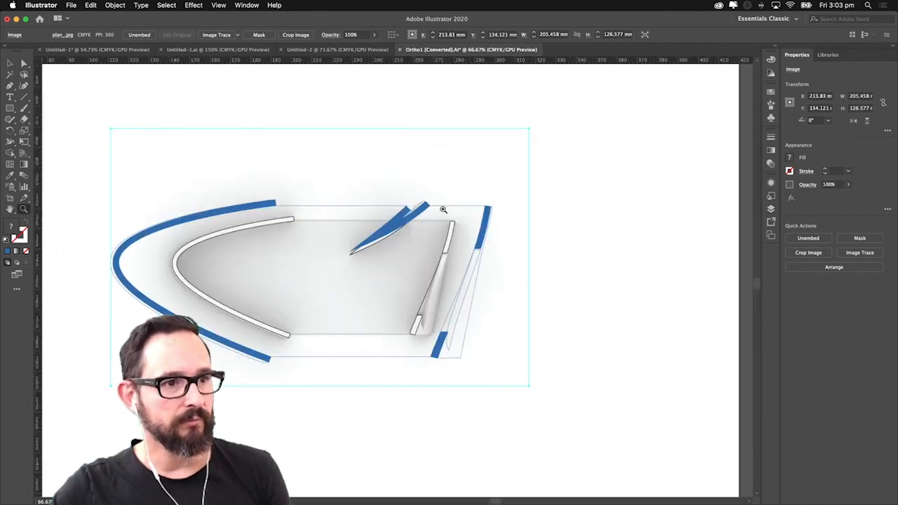
{"action": "left_click", "coordinate": [327, 305]}
{"action": "left_click", "coordinate": [23, 64]}
{"action": "left_click_drag", "start_coordinate": [379, 237], "coordinate": [363, 222]}
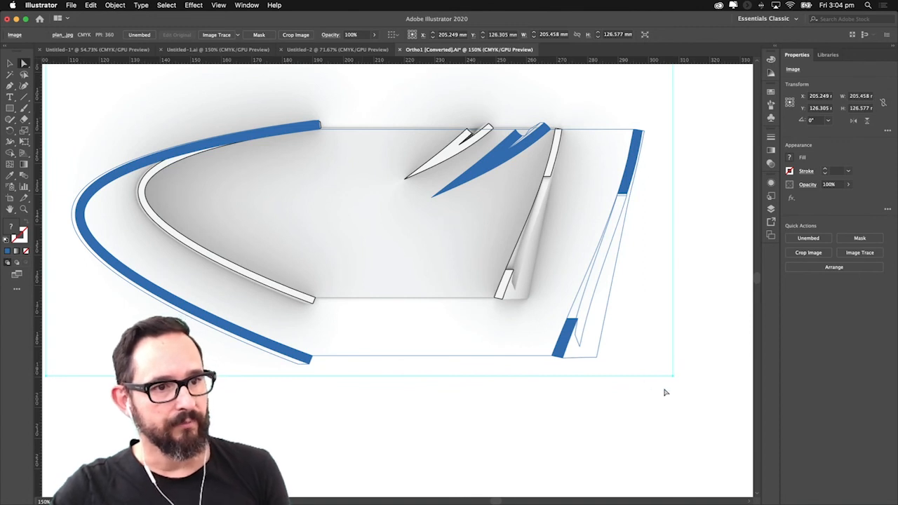
{"action": "left_click_drag", "start_coordinate": [672, 379], "coordinate": [749, 453]}
{"action": "left_click_drag", "start_coordinate": [438, 228], "coordinate": [455, 190]}
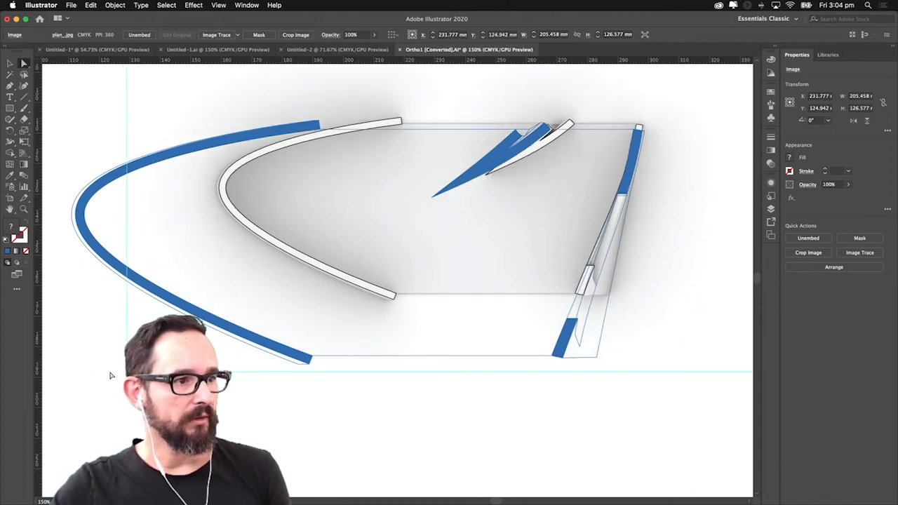
{"action": "left_click_drag", "start_coordinate": [80, 412], "coordinate": [55, 467]}
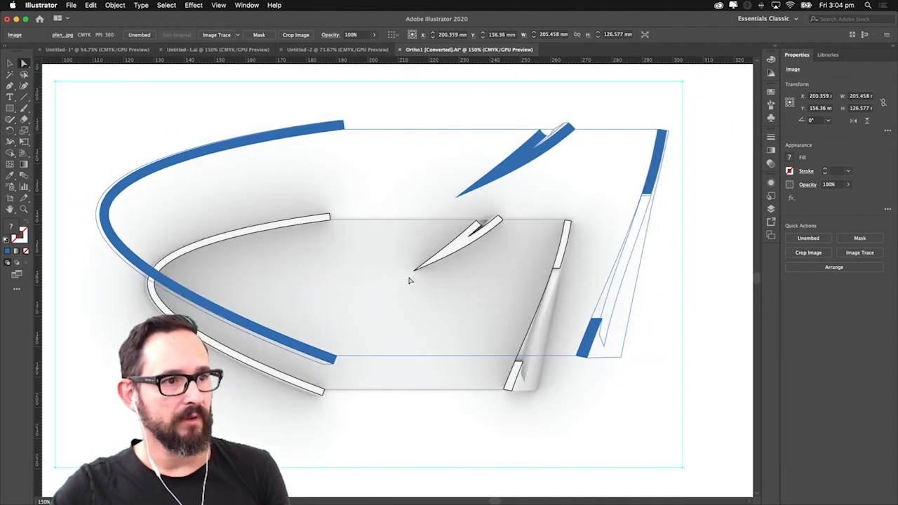
- Enlarge the plan image proportionally with the Selection tool to about 248 × 153 mm, keeping it over the blue plan drawing
{"action": "key", "text": "z"}
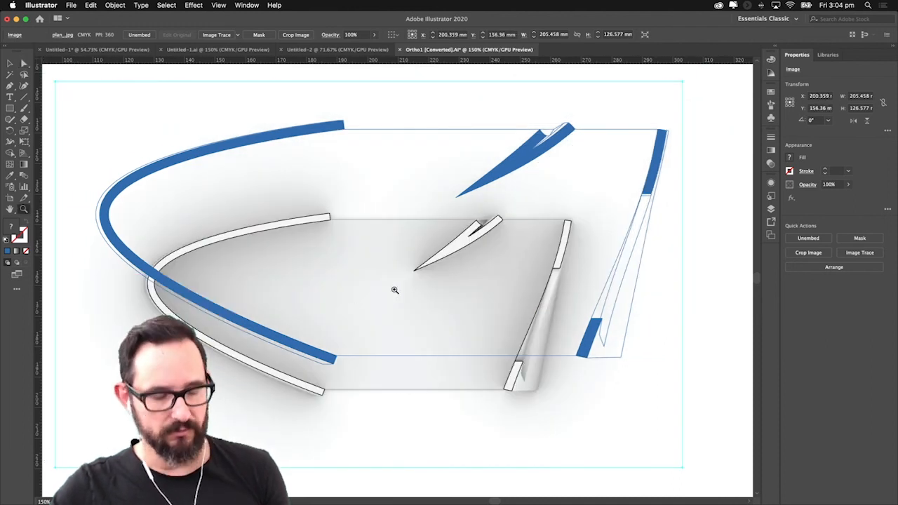
{"action": "left_click", "coordinate": [396, 283], "text": "alt"}
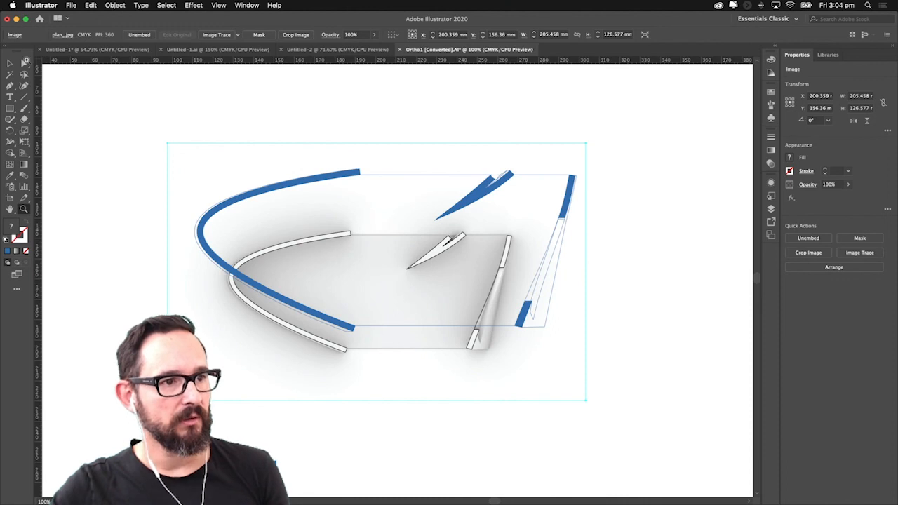
{"action": "left_click", "coordinate": [9, 63]}
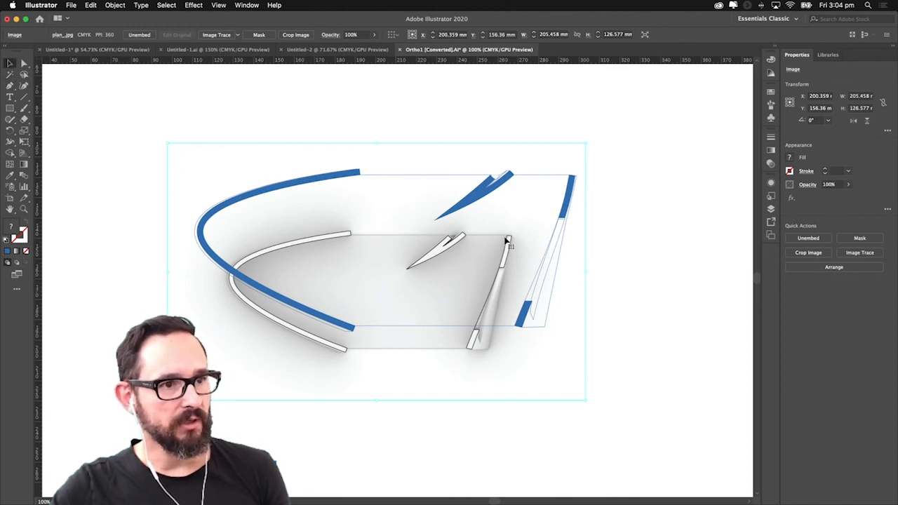
{"action": "left_click_drag", "start_coordinate": [587, 143], "coordinate": [664, 106]}
{"action": "left_click_drag", "start_coordinate": [429, 287], "coordinate": [414, 259]}
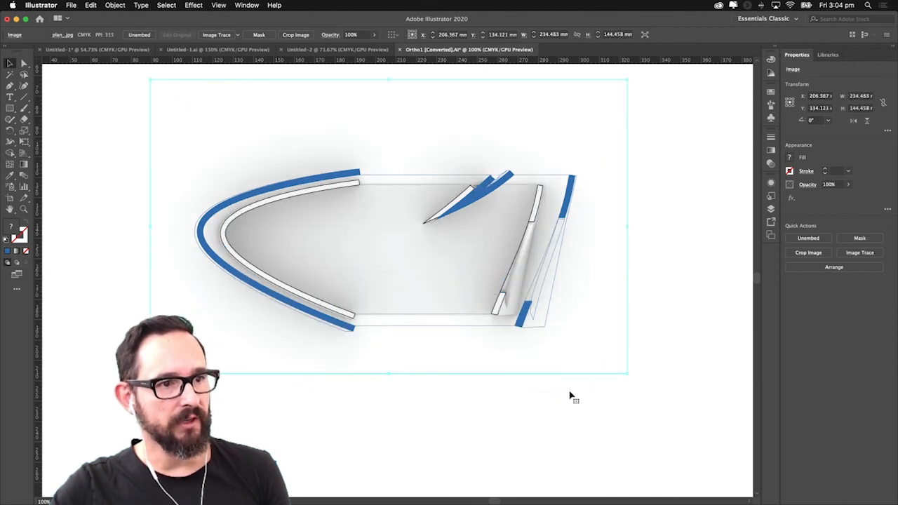
{"action": "left_click_drag", "start_coordinate": [627, 372], "coordinate": [657, 411]}
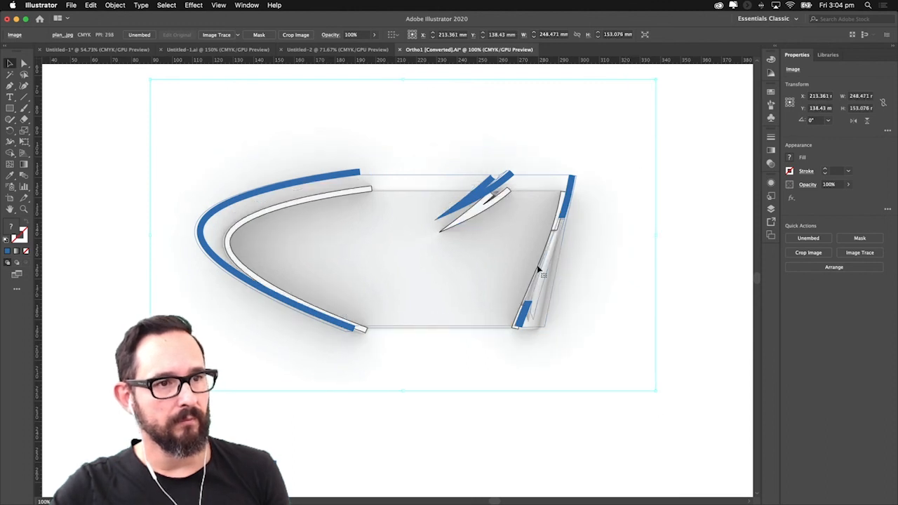
- Enlarge the plan image proportionally to about 268 × 165 mm and shift it towards the blue outline
{"action": "scroll", "coordinate": [539, 270], "scroll_direction": "up", "scroll_amount": 3}
{"action": "scroll", "coordinate": [539, 270], "scroll_direction": "right", "scroll_amount": 2}
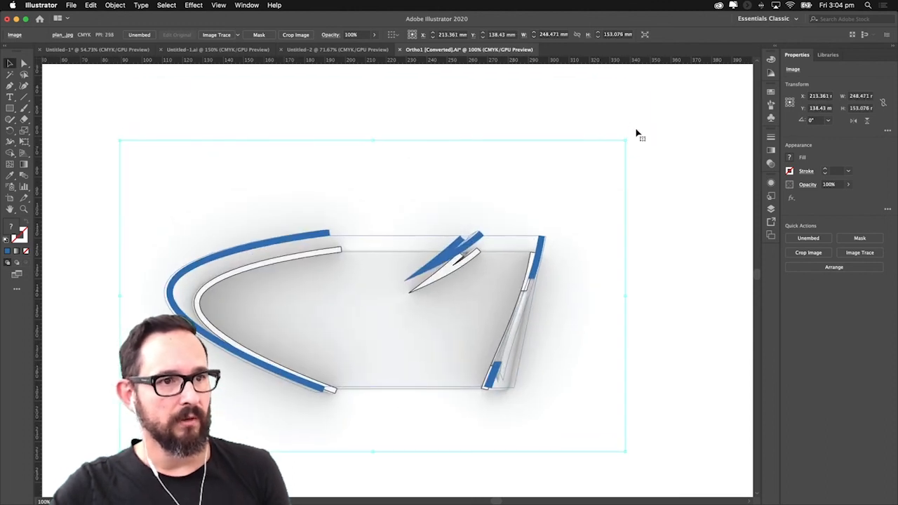
{"action": "left_click_drag", "start_coordinate": [628, 140], "coordinate": [667, 114]}
{"action": "left_click_drag", "start_coordinate": [368, 337], "coordinate": [344, 333]}
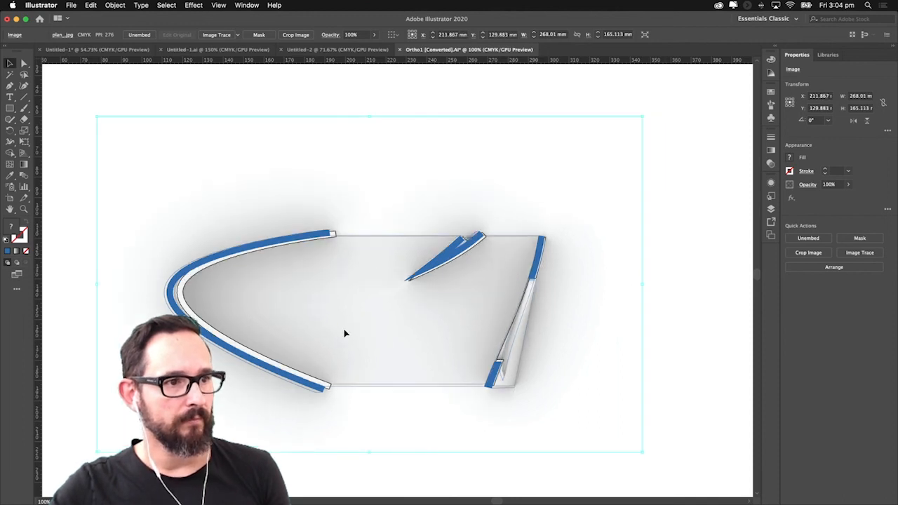
- Nudge the plan image left and slightly up to line its curved wall up with the blue curve
{"action": "key", "text": "Left"}
{"action": "key", "text": "Left"}
{"action": "key", "text": "Left"}
{"action": "key", "text": "Left"}
{"action": "key", "text": "Left"}
{"action": "key", "text": "Left"}
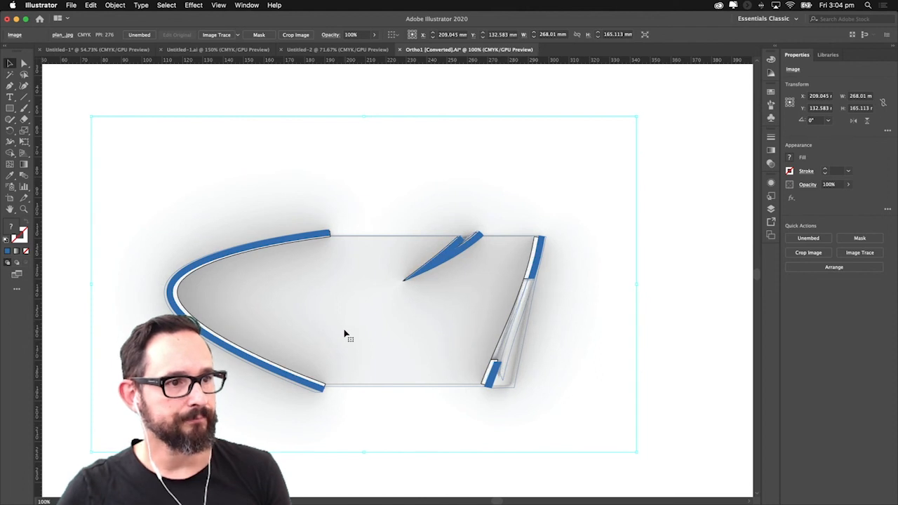
{"action": "key", "text": "Up"}
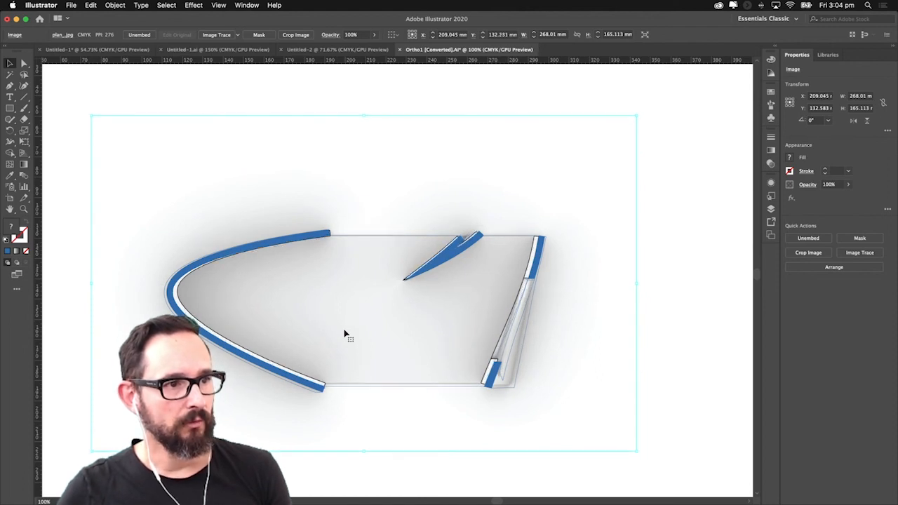
{"action": "key", "text": "Left"}
{"action": "key", "text": "Left"}
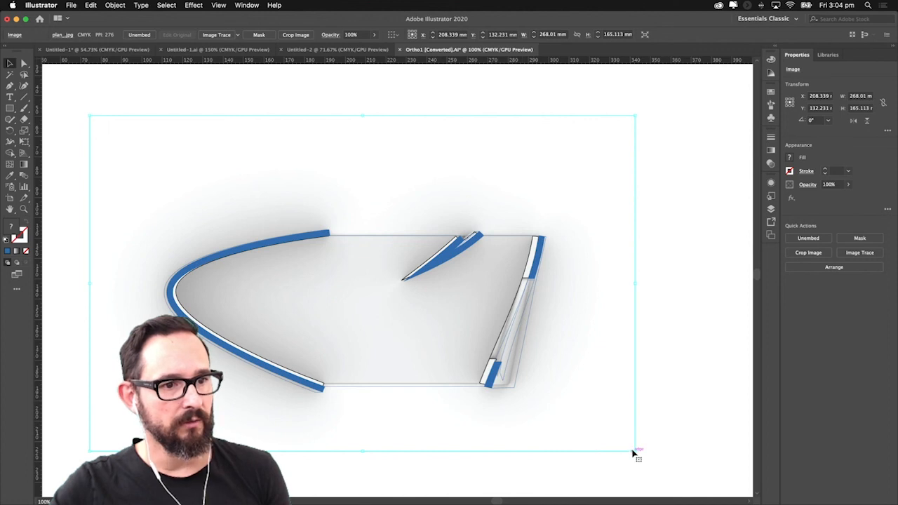
- Enlarge the plan image proportionally to about 283 × 174 mm and nudge it left and up against the blue curved wall
{"action": "left_click_drag", "start_coordinate": [636, 452], "coordinate": [666, 471]}
{"action": "key", "text": "Up"}
{"action": "key", "text": "Up"}
{"action": "key", "text": "Up"}
{"action": "key", "text": "Left"}
{"action": "key", "text": "Left"}
{"action": "key", "text": "Left"}
{"action": "key", "text": "Left"}
{"action": "key", "text": "Left"}
{"action": "key", "text": "Left"}
{"action": "key", "text": "Left"}
{"action": "key", "text": "Left"}
{"action": "key", "text": "Left"}
{"action": "key", "text": "Left"}
{"action": "key", "text": "Left"}
{"action": "key", "text": "Left"}
{"action": "key", "text": "Left"}
{"action": "key", "text": "Left"}
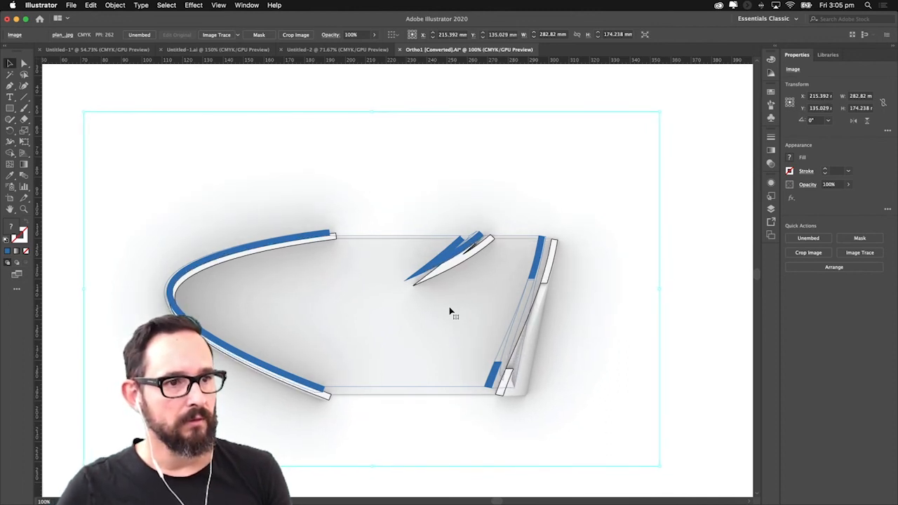
{"action": "key", "text": "Up"}
{"action": "key", "text": "Up"}
{"action": "key", "text": "Up"}
{"action": "key", "text": "Up"}
{"action": "key", "text": "Up"}
{"action": "key", "text": "Up"}
{"action": "key", "text": "Up"}
{"action": "key", "text": "Left"}
{"action": "key", "text": "Left"}
{"action": "key", "text": "Left"}
{"action": "key", "text": "Left"}
{"action": "key", "text": "Left"}
{"action": "key", "text": "Left"}
{"action": "key", "text": "Left"}
{"action": "key", "text": "Left"}
{"action": "key", "text": "Left"}
{"action": "key", "text": "Left"}
{"action": "key", "text": "Left"}
{"action": "key", "text": "Left"}
{"action": "key", "text": "Left"}
{"action": "key", "text": "Left"}
{"action": "key", "text": "Left"}
{"action": "key", "text": "Left"}
{"action": "key", "text": "Down"}
{"action": "key", "text": "Down"}
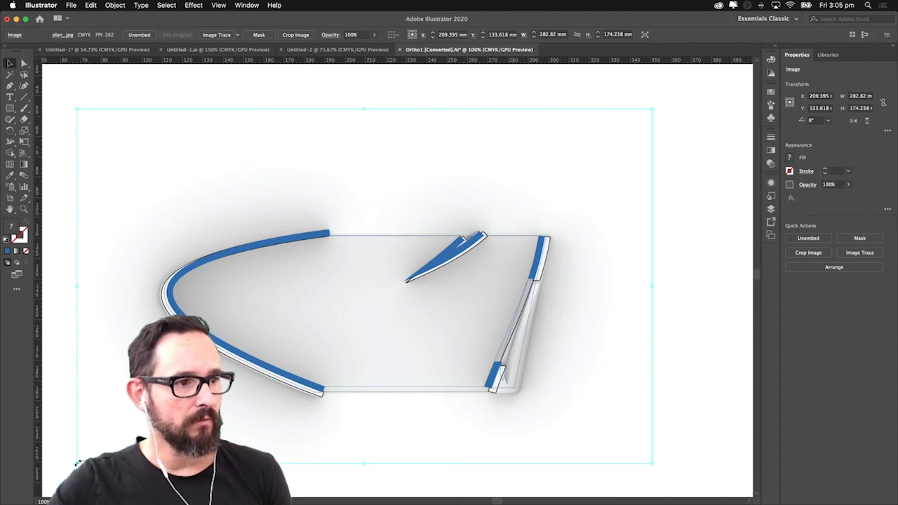
- Shrink the plan image proportionally to about 277 × 171 mm and move it so its walls sit under the blue shapes
{"action": "left_click_drag", "start_coordinate": [77, 464], "coordinate": [79, 460]}
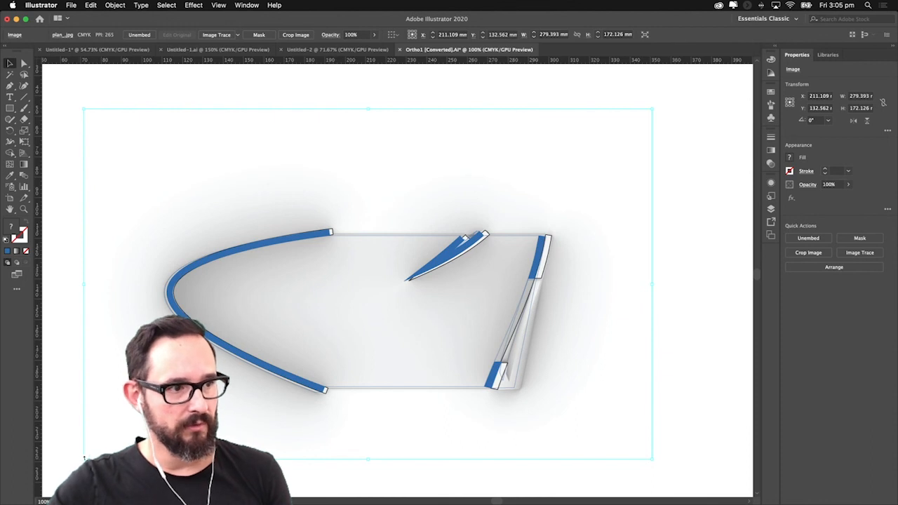
{"action": "left_click_drag", "start_coordinate": [86, 459], "coordinate": [88, 456]}
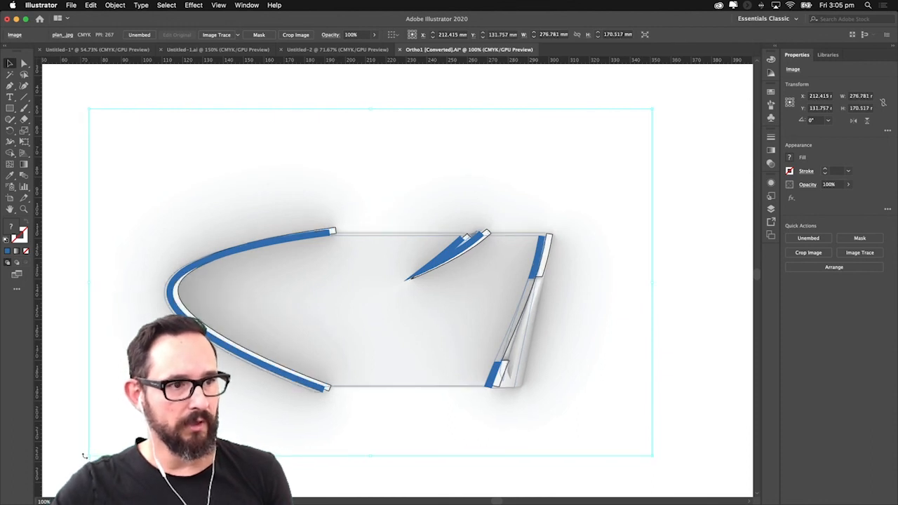
{"action": "left_click_drag", "start_coordinate": [341, 320], "coordinate": [337, 321]}
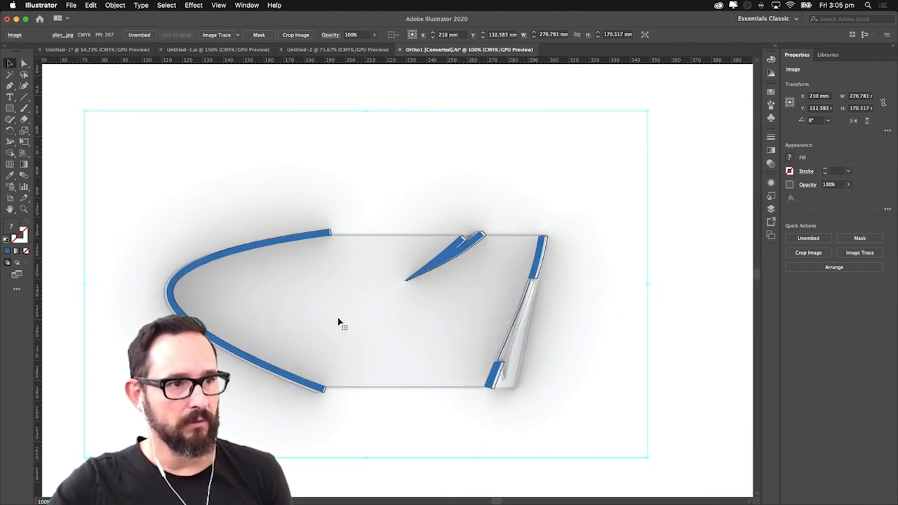
- Try nudging the plan image slightly left and down against the blue walls, and return it to its previous position
{"action": "key", "text": "Left"}
{"action": "key", "text": "Left"}
{"action": "key", "text": "Down"}
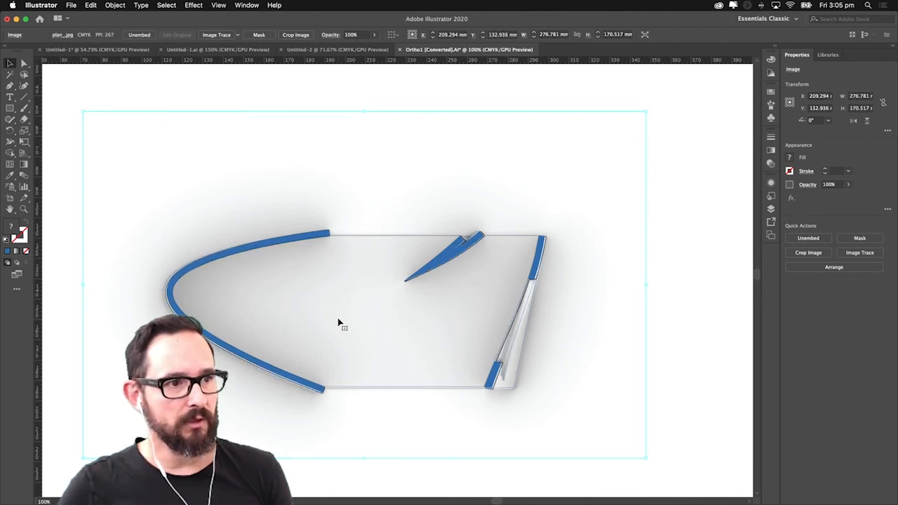
{"action": "key", "text": "Left"}
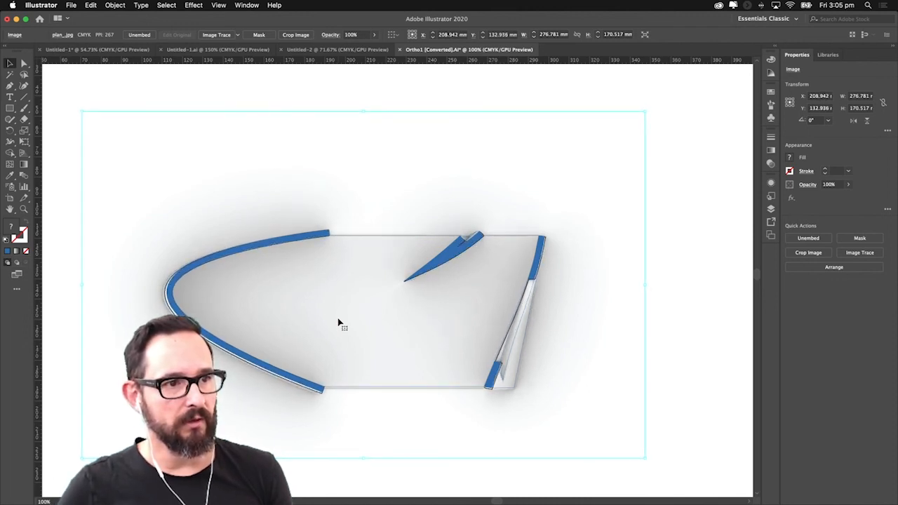
{"action": "key", "text": "Up"}
{"action": "key", "text": "Right"}
{"action": "key", "text": "Right"}
{"action": "key", "text": "Right"}
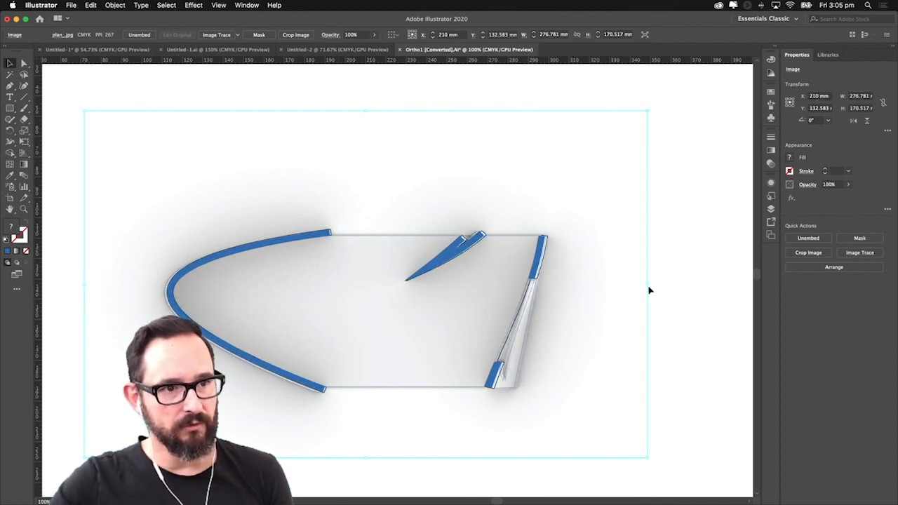
- Narrow the plan image to about 275 mm wide at the same height and check its alignment with the blue walls
{"action": "left_click_drag", "start_coordinate": [648, 285], "coordinate": [645, 285]}
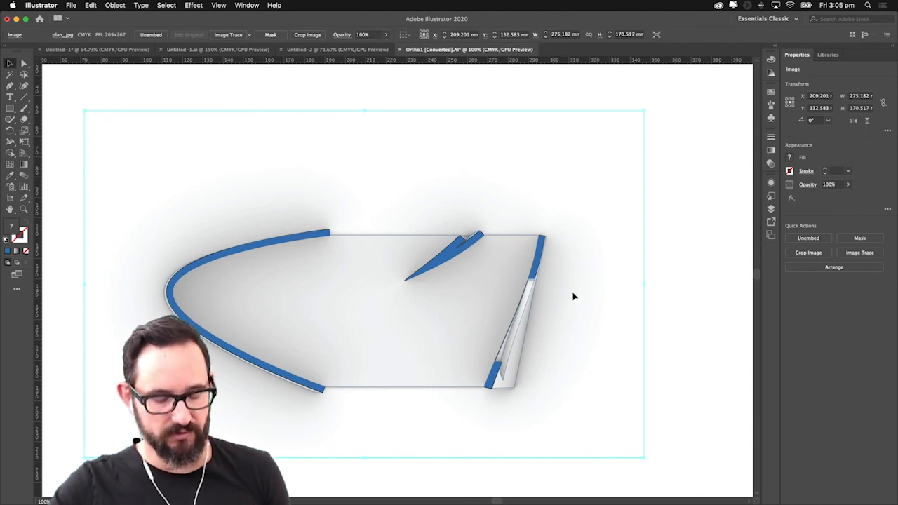
{"action": "key", "text": "z"}
{"action": "left_click", "coordinate": [508, 344]}
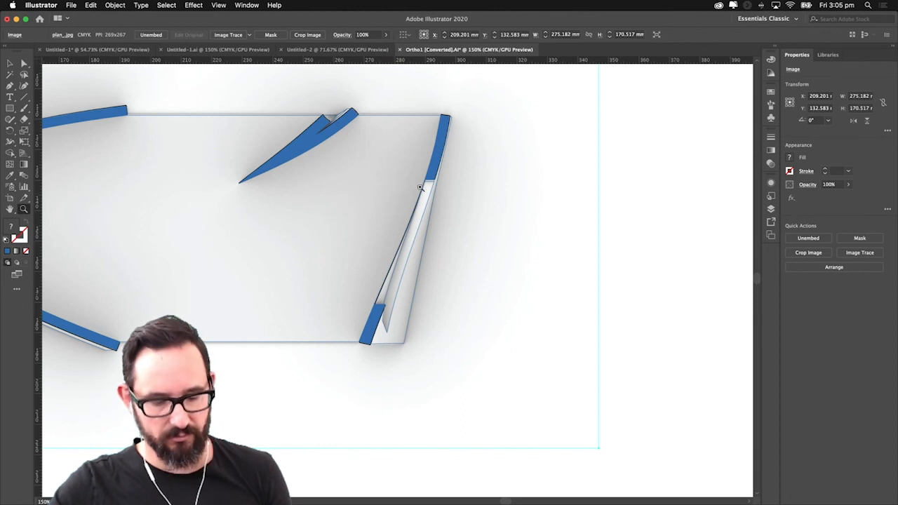
{"action": "left_click", "coordinate": [417, 247], "text": "alt"}
{"action": "left_click", "coordinate": [402, 244], "text": "alt"}
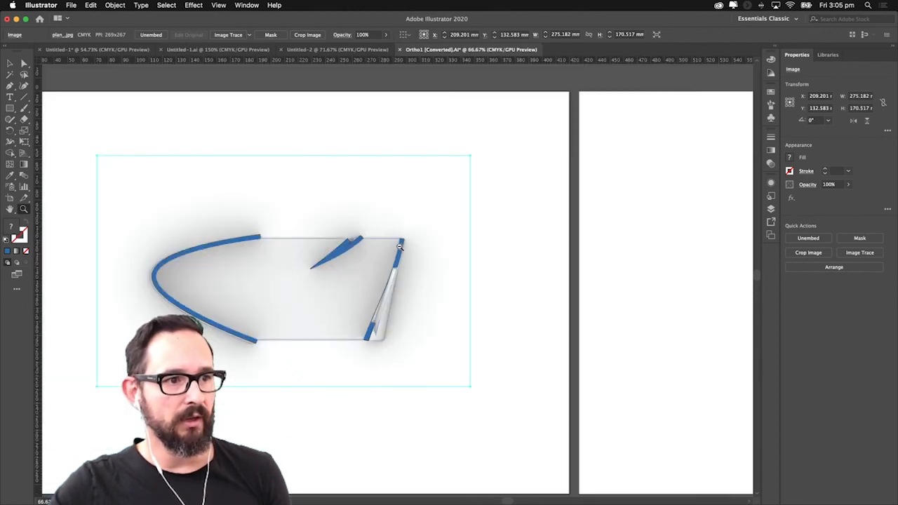
{"action": "left_click", "coordinate": [395, 251], "text": "alt"}
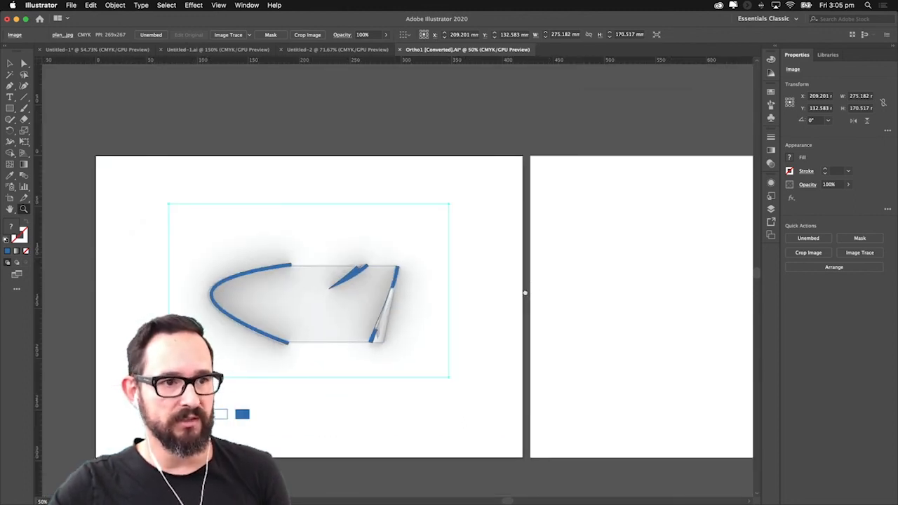